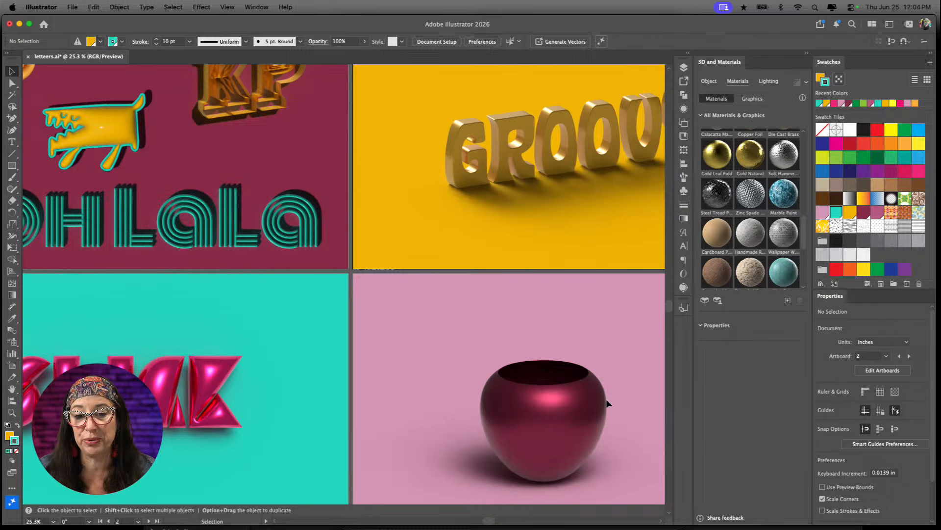
- Look over the finished 3D lettering and the pink artboard's 3D vase
{"action": "scroll", "coordinate": [585, 405], "scroll_direction": "right", "scroll_amount": 5}
{"action": "scroll", "coordinate": [585, 404], "scroll_direction": "down", "scroll_amount": 1}
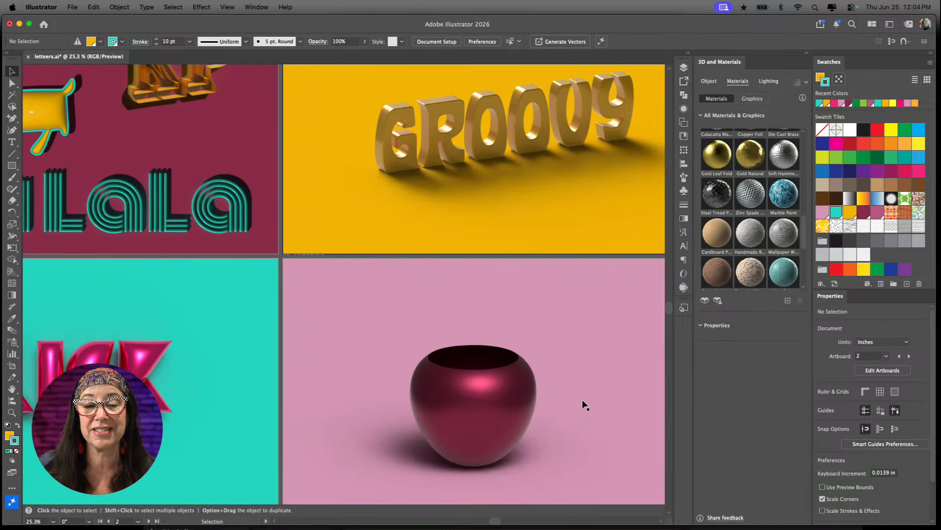
{"action": "scroll", "coordinate": [585, 404], "scroll_direction": "right", "scroll_amount": 5}
{"action": "scroll", "coordinate": [585, 405], "scroll_direction": "up", "scroll_amount": 1}
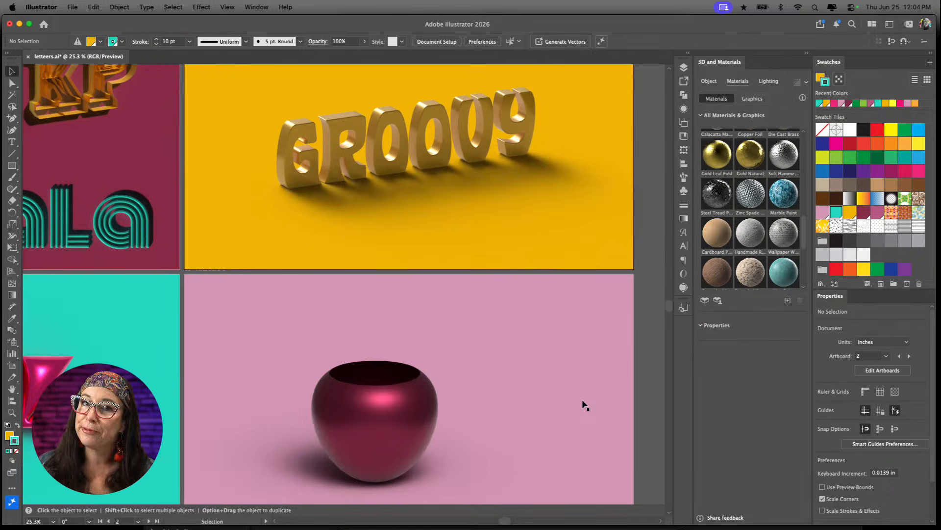
{"action": "scroll", "coordinate": [577, 402], "scroll_direction": "up", "scroll_amount": 2}
{"action": "scroll", "coordinate": [578, 402], "scroll_direction": "left", "scroll_amount": 1}
{"action": "scroll", "coordinate": [477, 396], "scroll_direction": "left", "scroll_amount": 4}
{"action": "scroll", "coordinate": [476, 396], "scroll_direction": "down", "scroll_amount": 2}
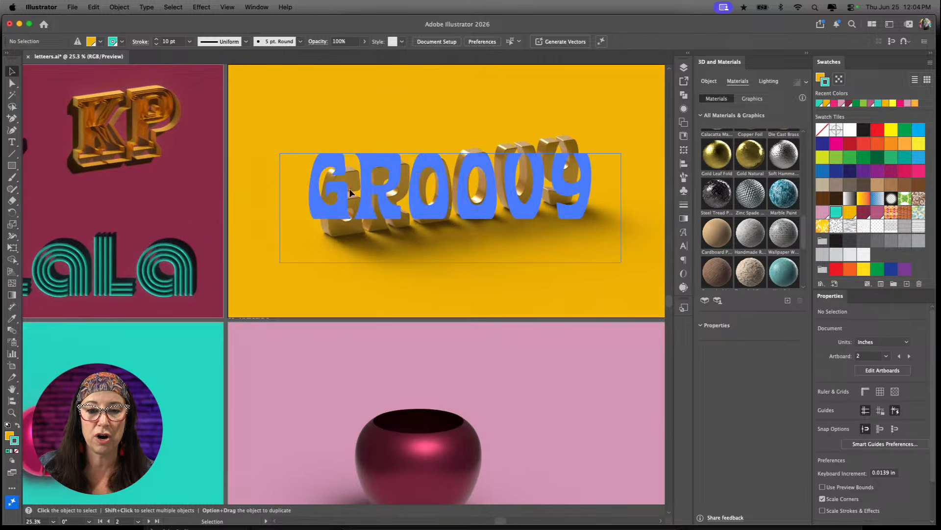
- Move the 3D GROOVY lettering off Artboard 2 and place the flat GROOVY text on the artboard in its place
{"action": "scroll", "coordinate": [519, 367], "scroll_direction": "right", "scroll_amount": 13}
{"action": "scroll", "coordinate": [518, 366], "scroll_direction": "up", "scroll_amount": 6}
{"action": "scroll", "coordinate": [519, 366], "scroll_direction": "left", "scroll_amount": 4}
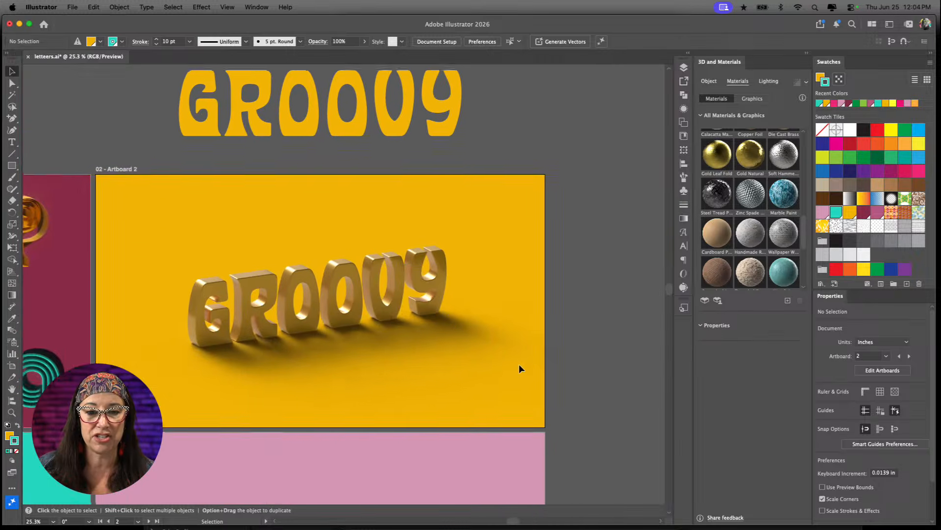
{"action": "scroll", "coordinate": [519, 365], "scroll_direction": "right", "scroll_amount": 2}
{"action": "left_click_drag", "start_coordinate": [230, 307], "coordinate": [587, 264]}
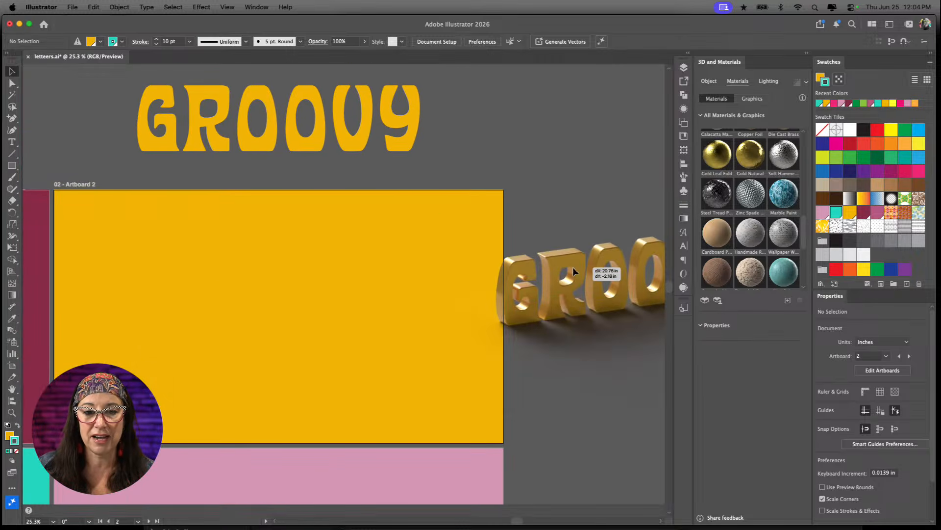
{"action": "left_click_drag", "start_coordinate": [318, 103], "coordinate": [305, 289]}
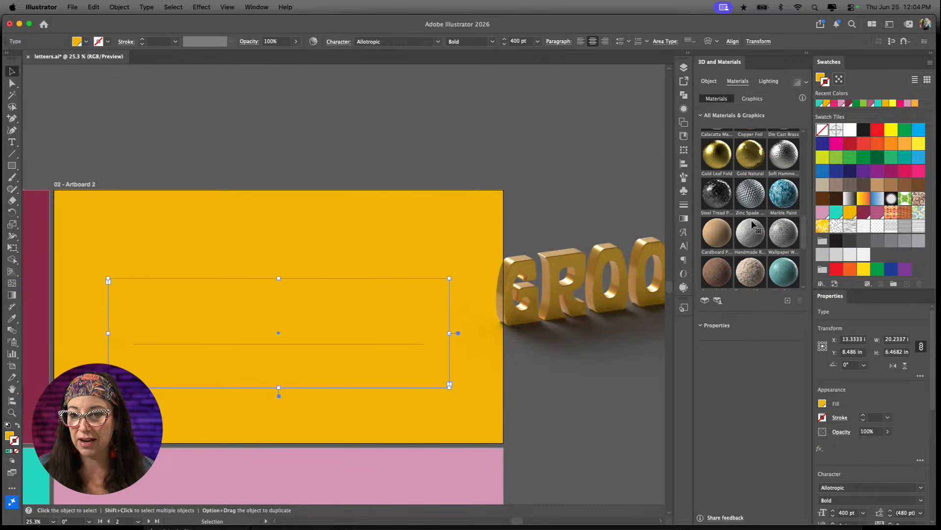
- Give the flat GROOVY text on Artboard 2 a bright yellow fill and no stroke
{"action": "key", "text": "x"}
{"action": "left_click", "coordinate": [919, 143]}
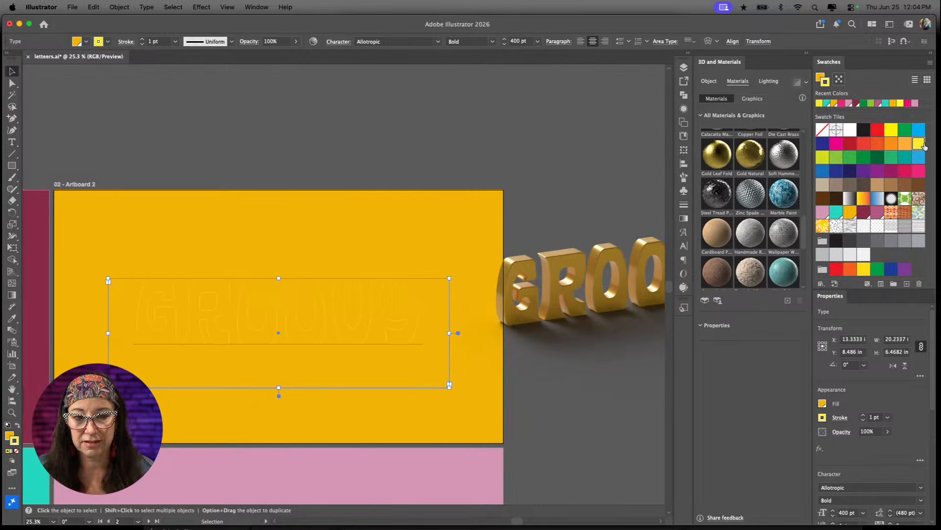
{"action": "key", "text": "shift+x"}
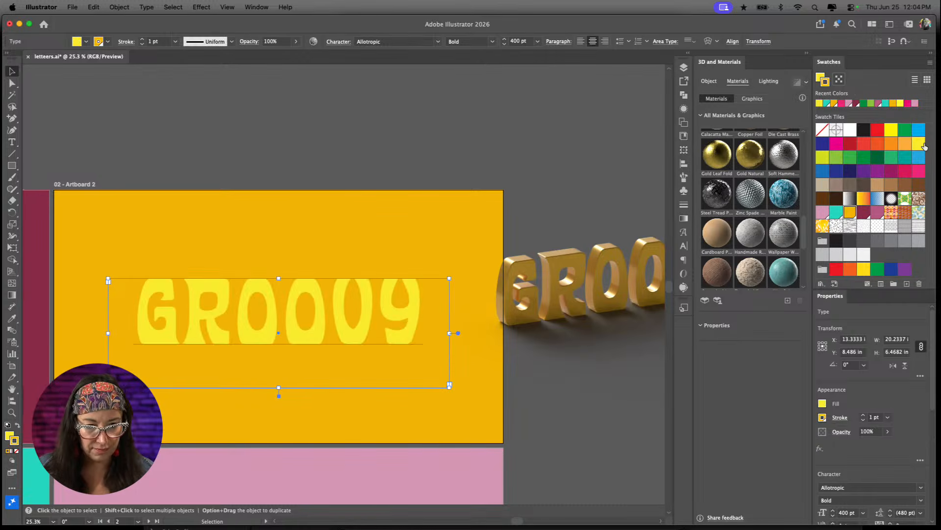
{"action": "key", "text": "slash"}
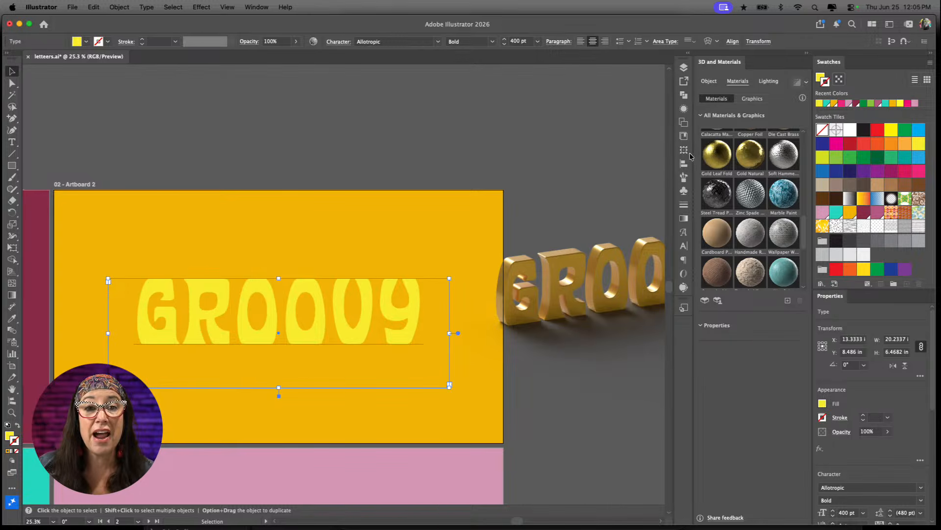
- Examine the 3D vase on the pink artboard and the flat GROOVY text above it
{"action": "scroll", "coordinate": [460, 202], "scroll_direction": "left", "scroll_amount": 5}
{"action": "scroll", "coordinate": [460, 202], "scroll_direction": "down", "scroll_amount": 3}
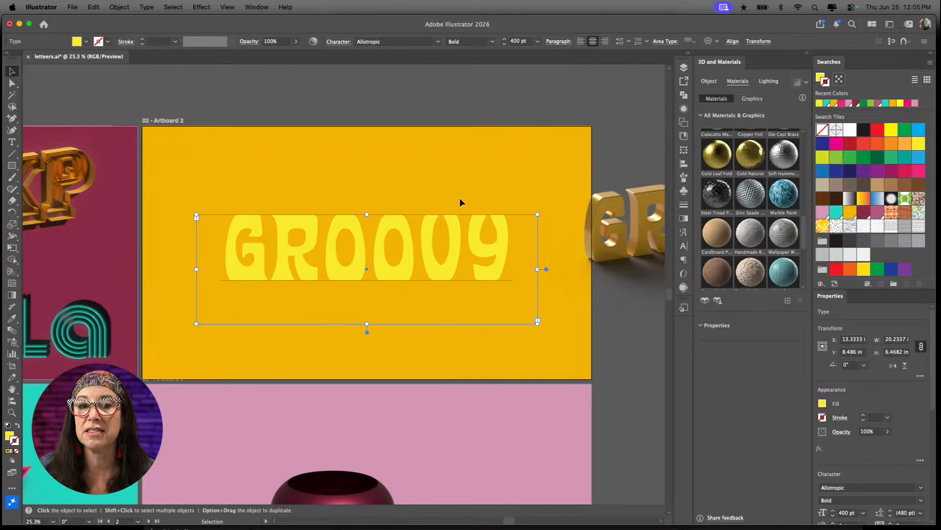
{"action": "scroll", "coordinate": [393, 333], "scroll_direction": "down", "scroll_amount": 5}
{"action": "scroll", "coordinate": [393, 333], "scroll_direction": "left", "scroll_amount": 1}
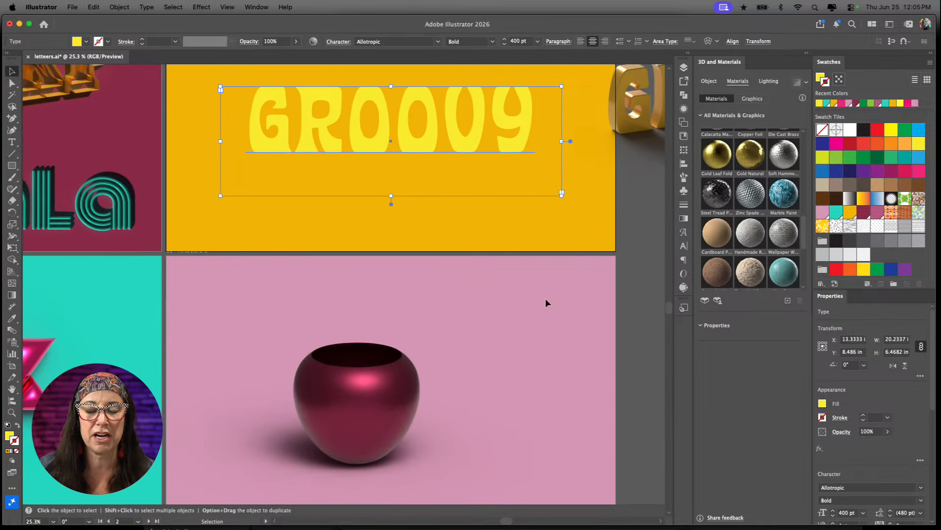
{"action": "left_click", "coordinate": [430, 423]}
{"action": "scroll", "coordinate": [481, 425], "scroll_direction": "up", "scroll_amount": 3}
{"action": "scroll", "coordinate": [481, 425], "scroll_direction": "left", "scroll_amount": 1}
{"action": "scroll", "coordinate": [481, 425], "scroll_direction": "up", "scroll_amount": 2}
{"action": "scroll", "coordinate": [481, 425], "scroll_direction": "right", "scroll_amount": 1}
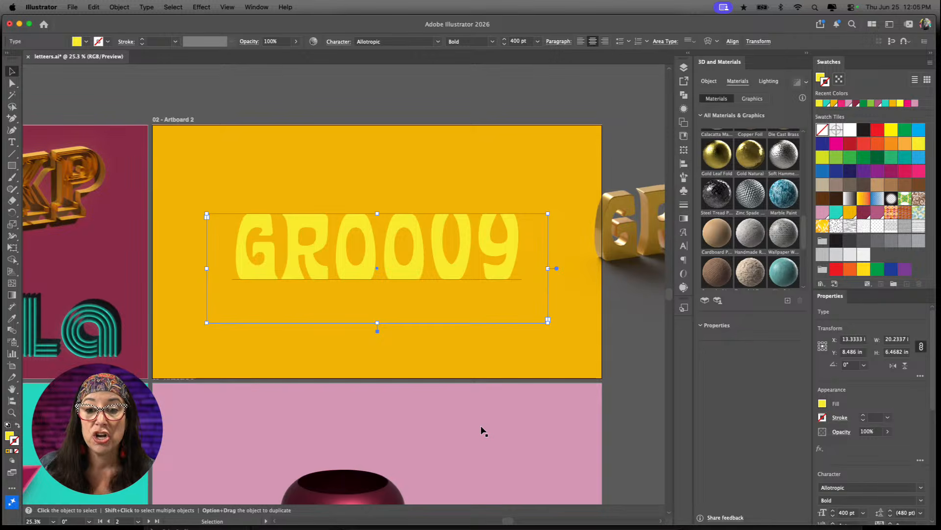
- Compare the finished 3D GROOVY lettering with the flat yellow version, keeping the flat text selected
{"action": "scroll", "coordinate": [508, 419], "scroll_direction": "right", "scroll_amount": 6}
{"action": "left_click", "coordinate": [383, 237]}
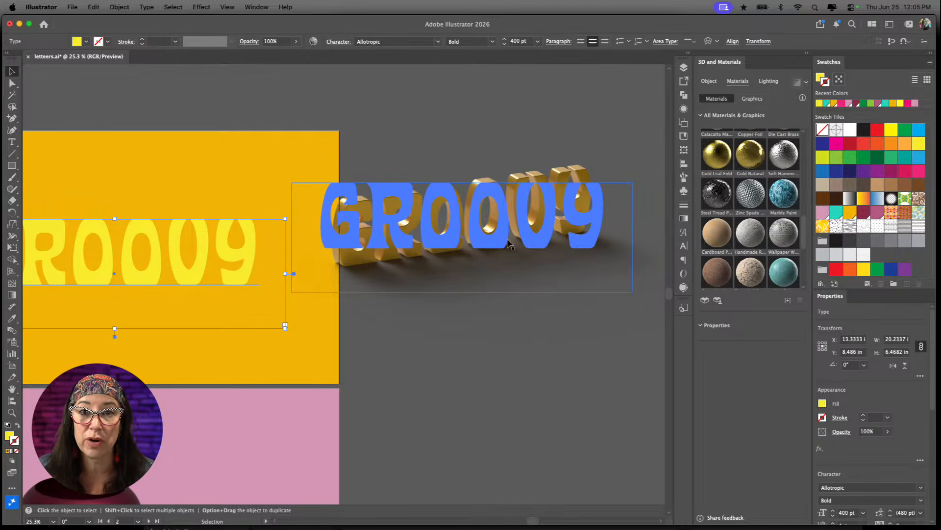
{"action": "scroll", "coordinate": [416, 258], "scroll_direction": "left", "scroll_amount": 5}
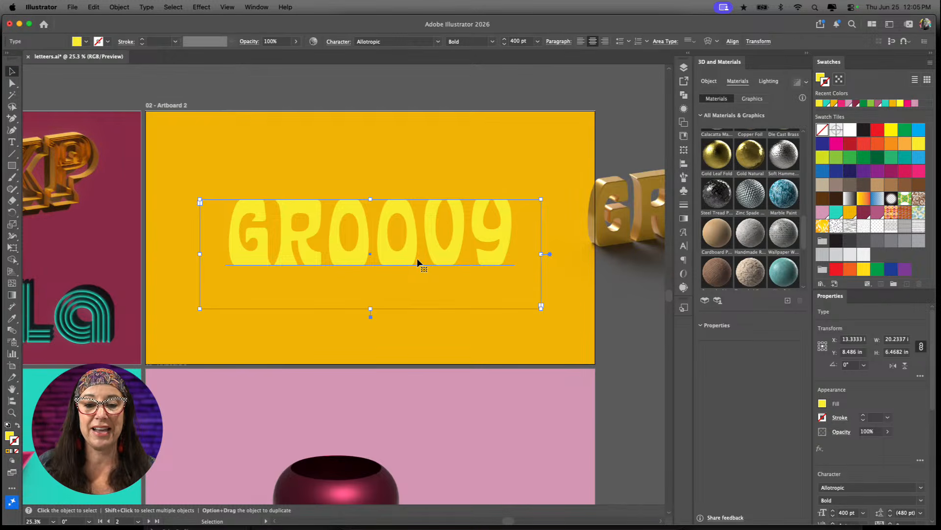
{"action": "scroll", "coordinate": [417, 259], "scroll_direction": "left", "scroll_amount": 3}
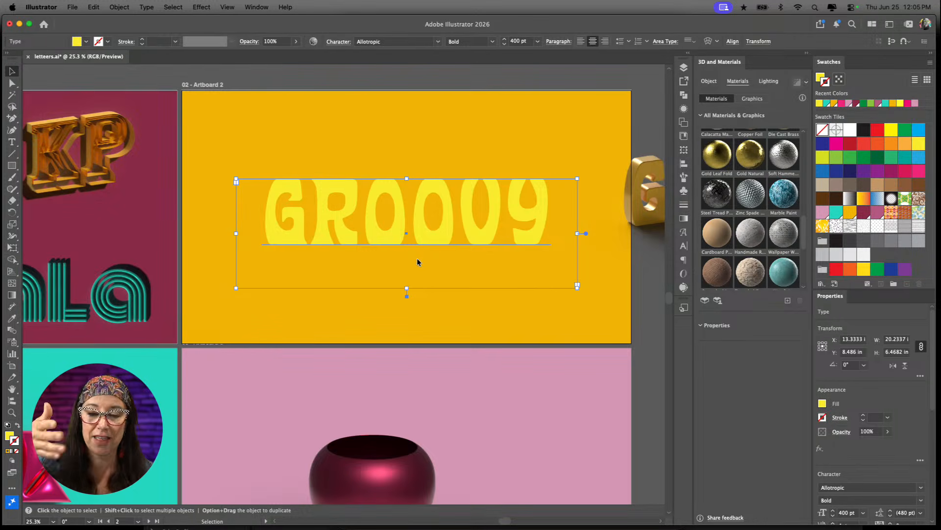
{"action": "left_click", "coordinate": [435, 258]}
{"action": "scroll", "coordinate": [434, 258], "scroll_direction": "left", "scroll_amount": 5}
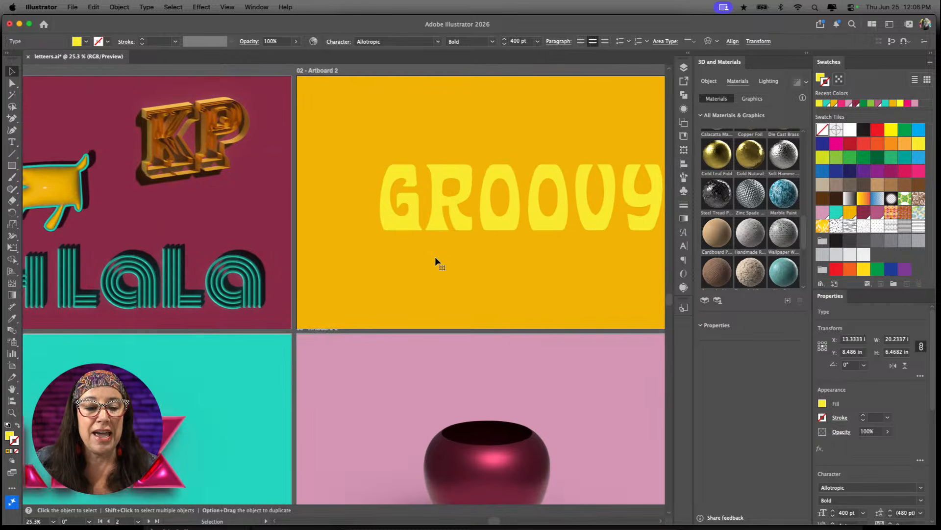
{"action": "left_click", "coordinate": [434, 257]}
{"action": "scroll", "coordinate": [442, 259], "scroll_direction": "right", "scroll_amount": 10}
{"action": "scroll", "coordinate": [441, 259], "scroll_direction": "up", "scroll_amount": 2}
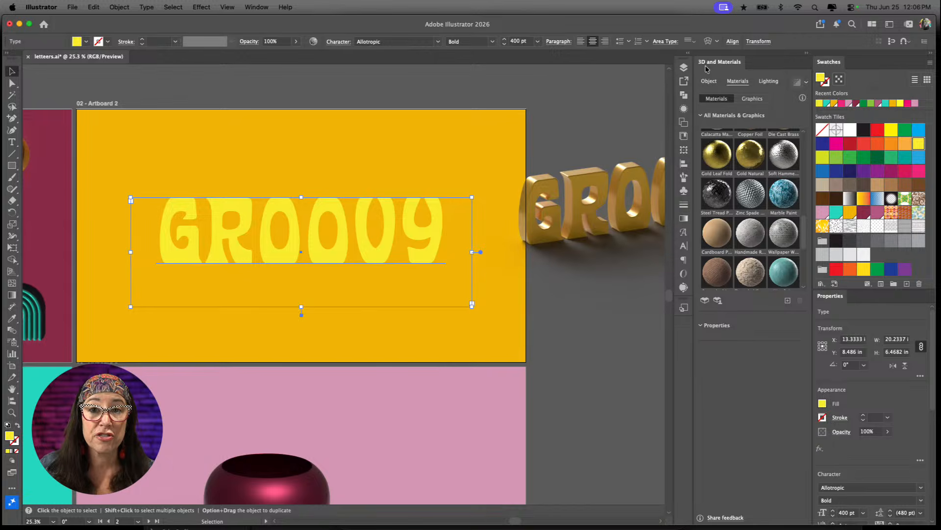
- Locate the 3D and Materials options and review the Object, Materials and Lighting settings, ending on Object
{"action": "left_click", "coordinate": [267, 7]}
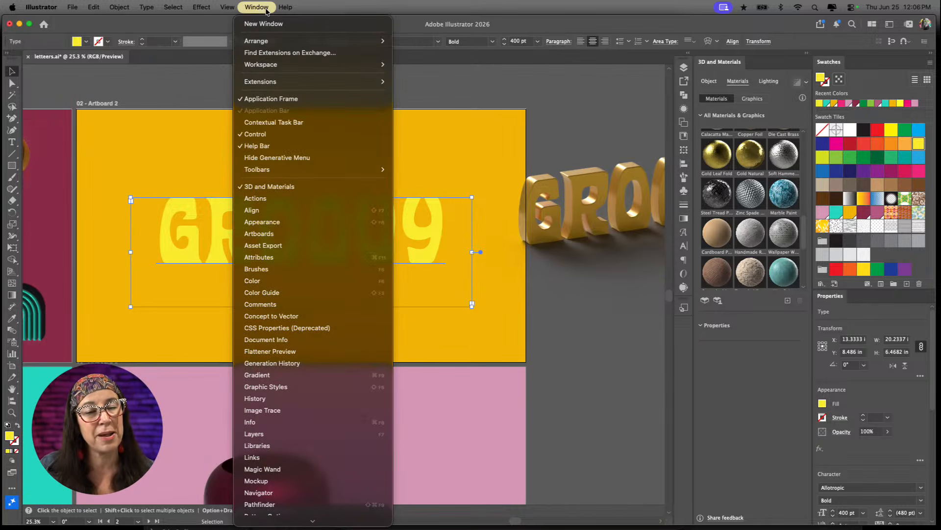
{"action": "left_click", "coordinate": [255, 187]}
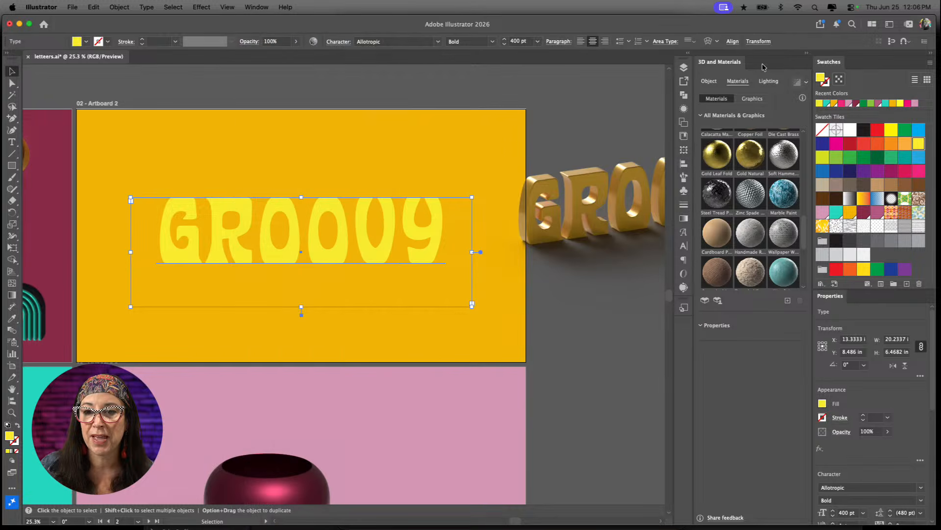
{"action": "left_click", "coordinate": [708, 83]}
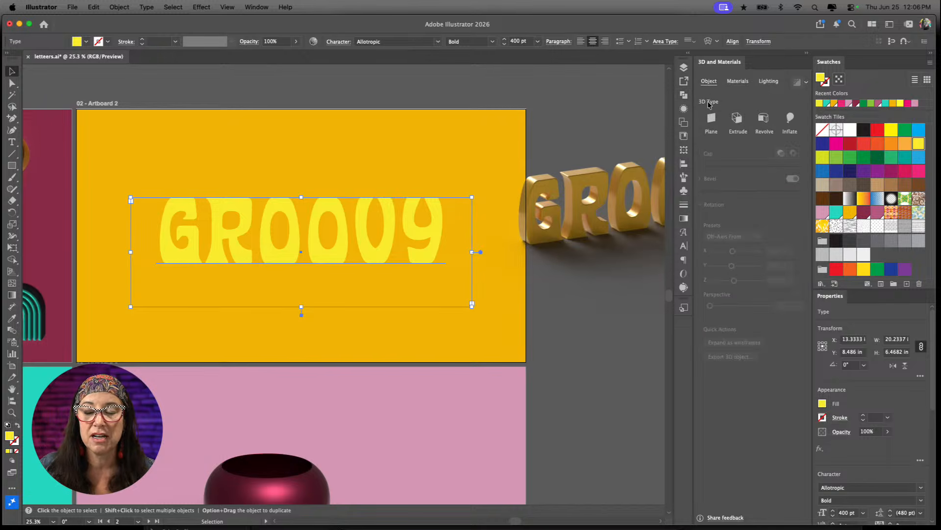
{"action": "left_click", "coordinate": [738, 82]}
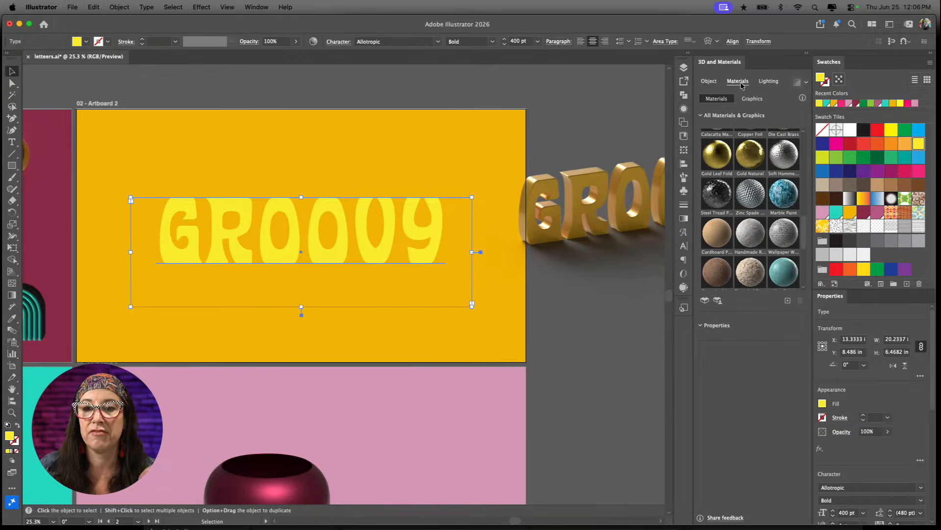
{"action": "left_click", "coordinate": [768, 82]}
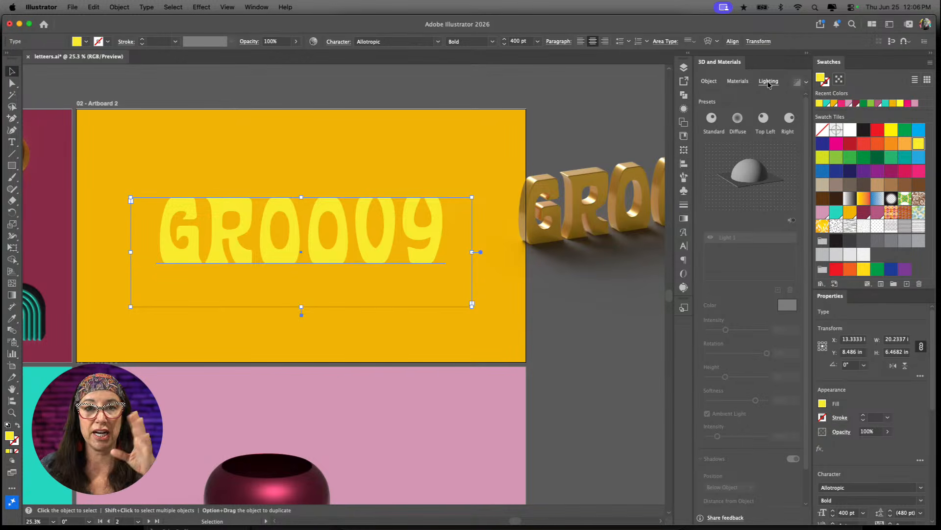
{"action": "left_click", "coordinate": [714, 82]}
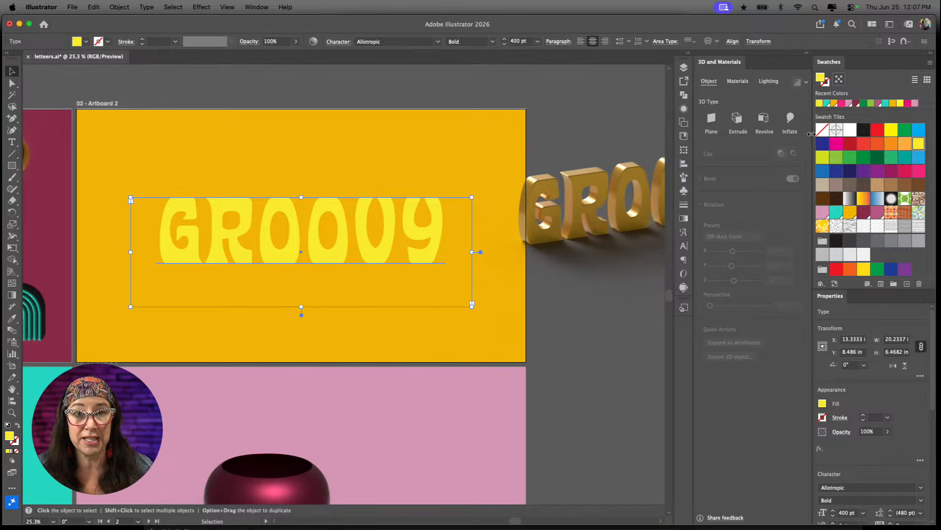
- Turn the flat GROOVY text into a 3D plane and rotate it freehand in all directions and around its Y and Z axes
{"action": "left_click", "coordinate": [711, 119]}
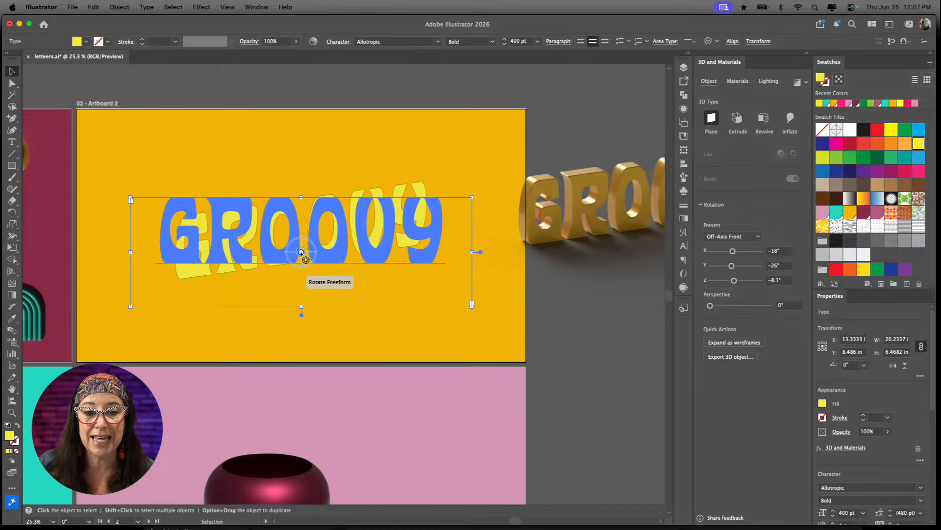
{"action": "left_click_drag", "start_coordinate": [301, 252], "coordinate": [276, 245]}
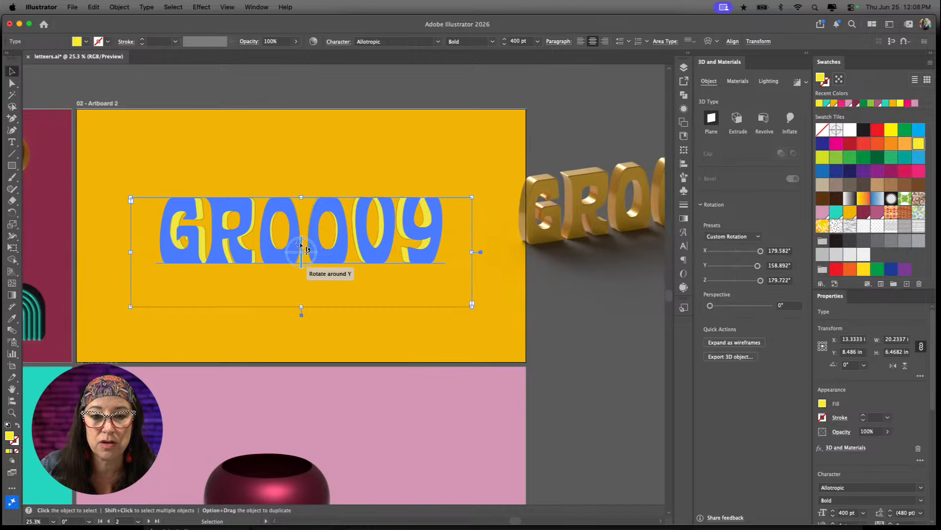
{"action": "mouse_move", "coordinate": [301, 246]}
{"action": "left_mouse_down"}
{"action": "mouse_move", "coordinate": [283, 248]}
{"action": "mouse_move", "coordinate": [392, 245]}
{"action": "mouse_move", "coordinate": [251, 250]}
{"action": "mouse_move", "coordinate": [330, 246]}
{"action": "mouse_move", "coordinate": [305, 248]}
{"action": "mouse_move", "coordinate": [314, 252]}
{"action": "mouse_move", "coordinate": [311, 191]}
{"action": "mouse_move", "coordinate": [292, 257]}
{"action": "mouse_move", "coordinate": [284, 253]}
{"action": "mouse_move", "coordinate": [296, 252]}
{"action": "left_mouse_up"}
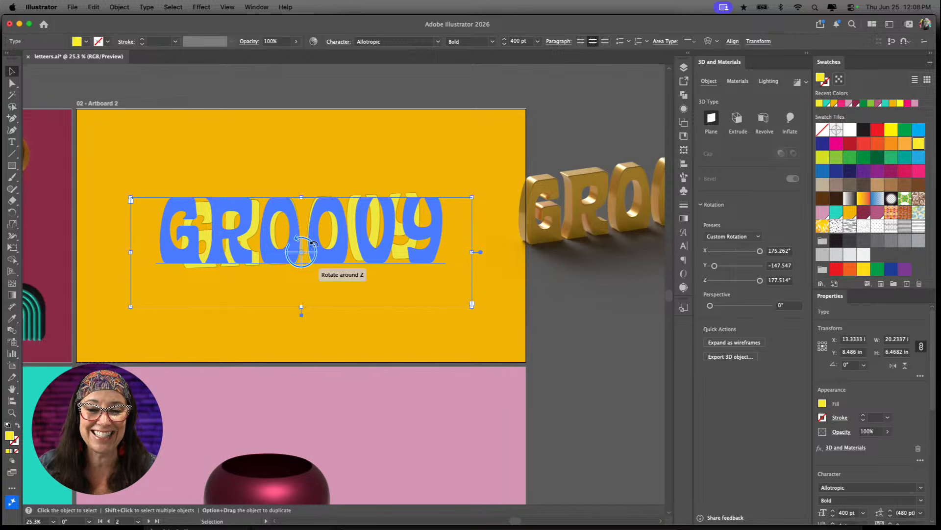
{"action": "mouse_move", "coordinate": [313, 244]}
{"action": "left_mouse_down"}
{"action": "mouse_move", "coordinate": [289, 255]}
{"action": "mouse_move", "coordinate": [323, 227]}
{"action": "mouse_move", "coordinate": [308, 256]}
{"action": "mouse_move", "coordinate": [312, 246]}
{"action": "left_mouse_up"}
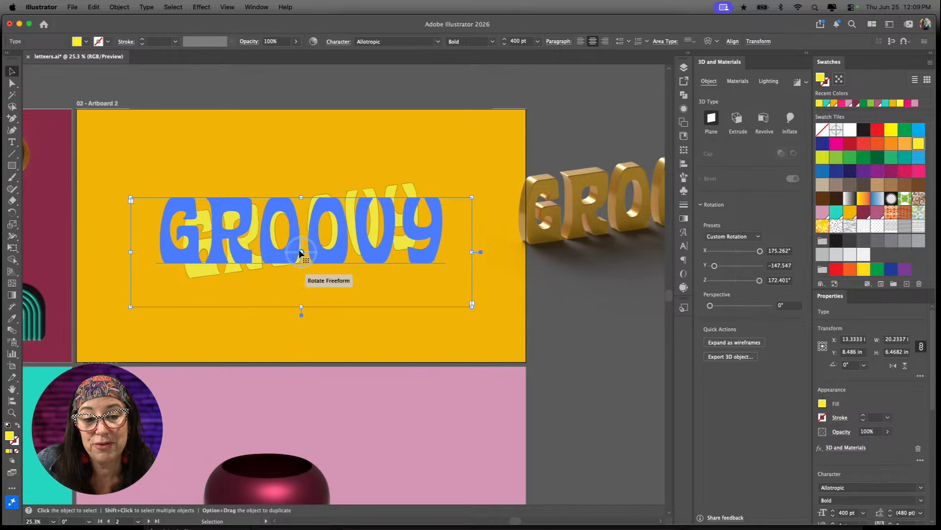
{"action": "left_click_drag", "start_coordinate": [301, 254], "coordinate": [314, 273]}
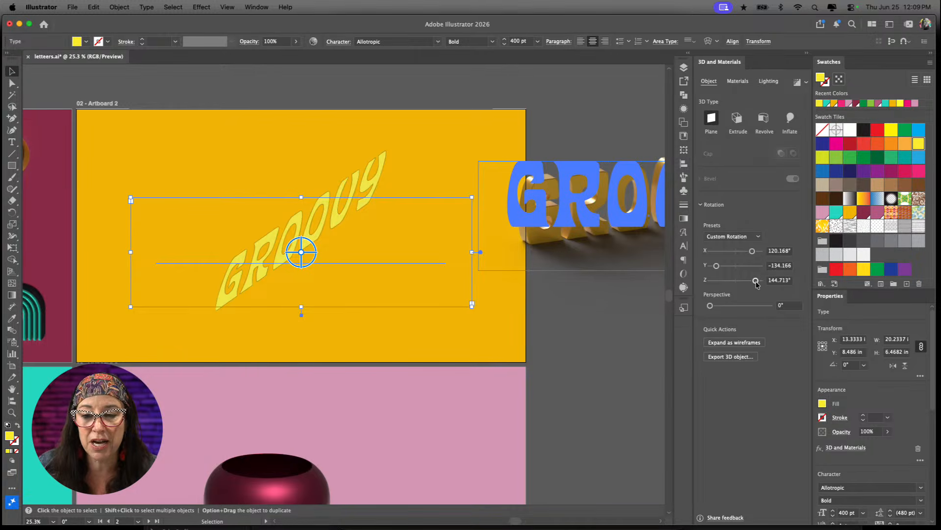
- Set the GROOVY text's rotation to X 80°, Y -56° and Z 115°, and reset it with the Front preset
{"action": "left_click_drag", "start_coordinate": [756, 281], "coordinate": [746, 251]}
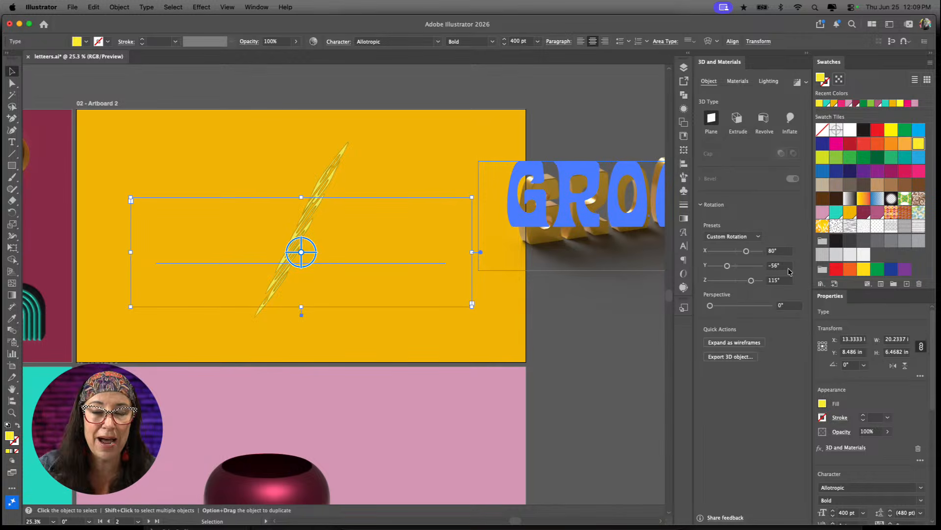
{"action": "left_click", "coordinate": [758, 237]}
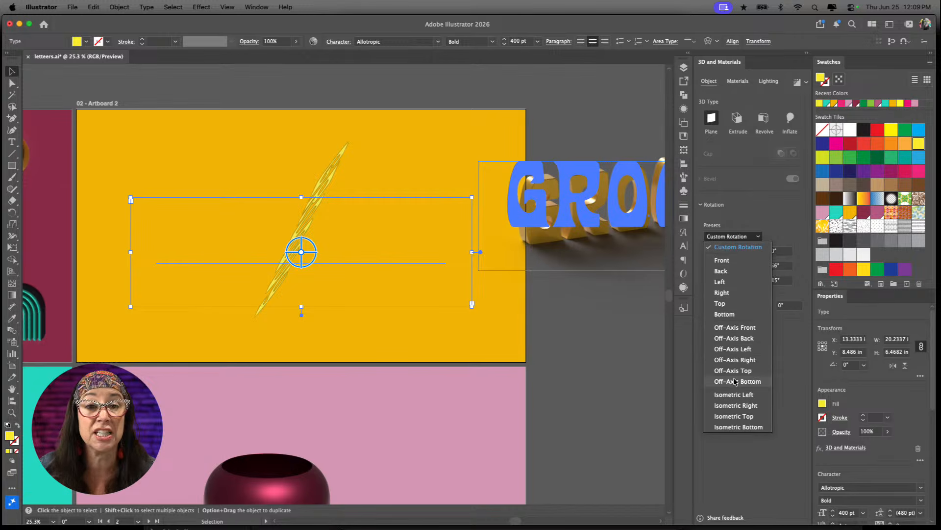
{"action": "left_click", "coordinate": [746, 261]}
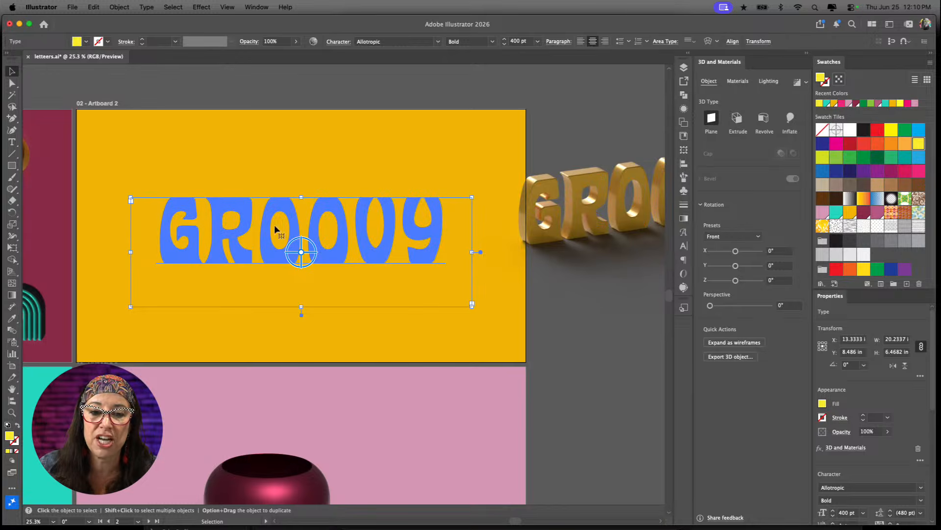
- Apply the Off-Axis Front rotation preset to the GROOVY text and extrude it to a depth of 2.125 in
{"action": "left_click", "coordinate": [732, 237]}
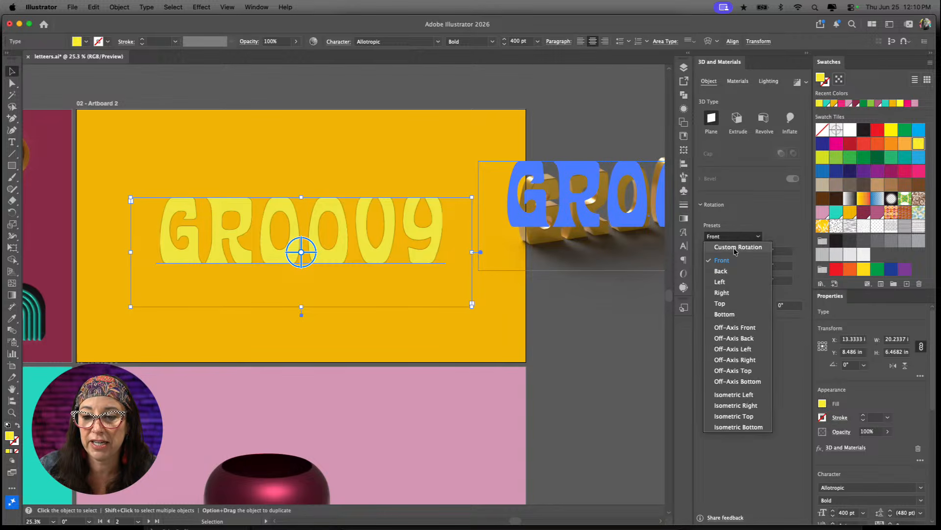
{"action": "left_click", "coordinate": [740, 329]}
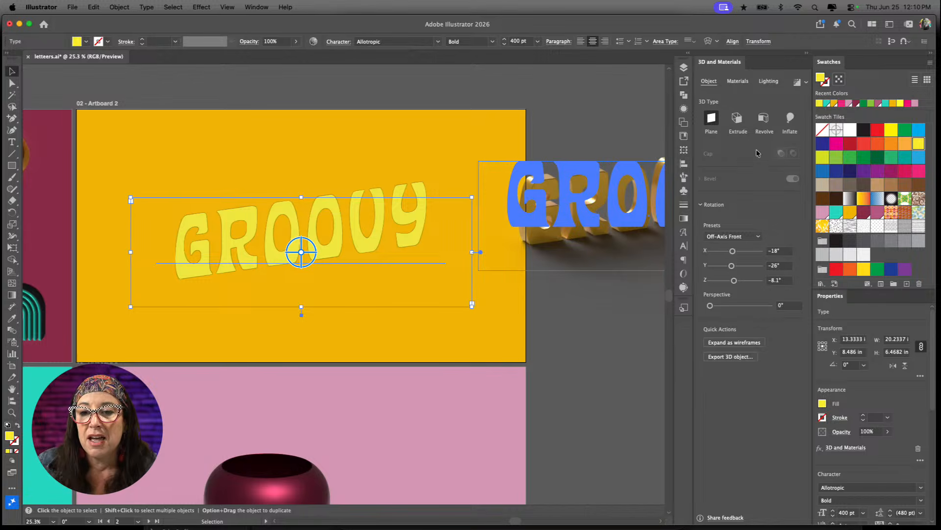
{"action": "left_click", "coordinate": [737, 119]}
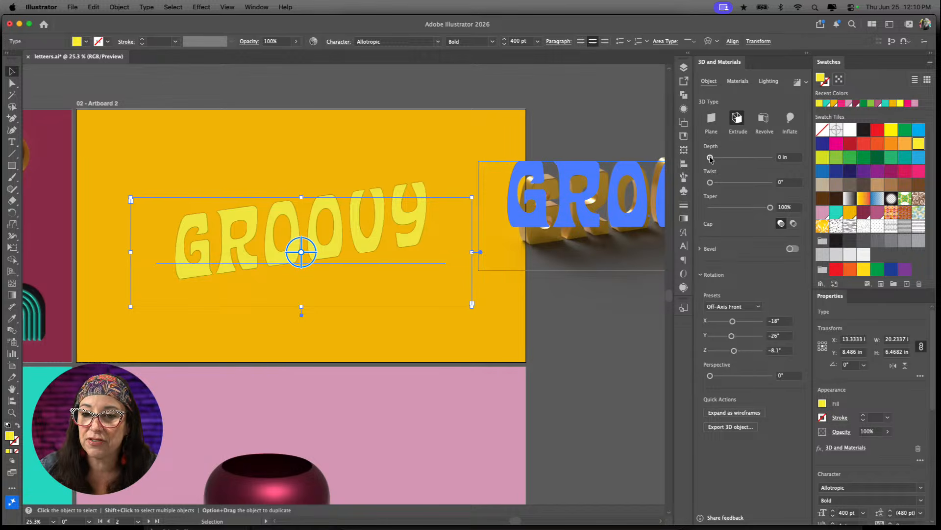
{"action": "mouse_move", "coordinate": [710, 158]}
{"action": "left_mouse_down"}
{"action": "mouse_move", "coordinate": [735, 157]}
{"action": "mouse_move", "coordinate": [715, 154]}
{"action": "left_mouse_up"}
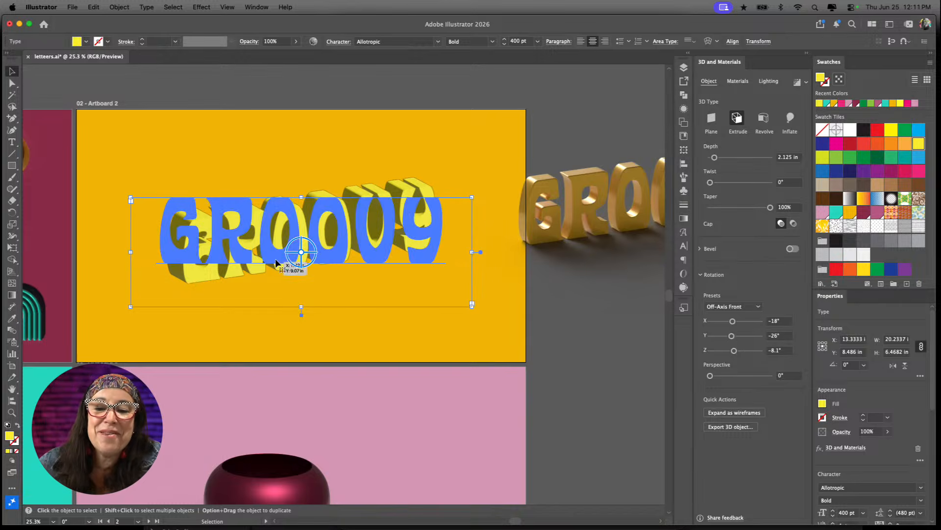
- Set the GROOVY text's extrusion depth to 1.6528 in, twist it by 151°, and return the twist to 0°
{"action": "left_click_drag", "start_coordinate": [716, 157], "coordinate": [714, 159]}
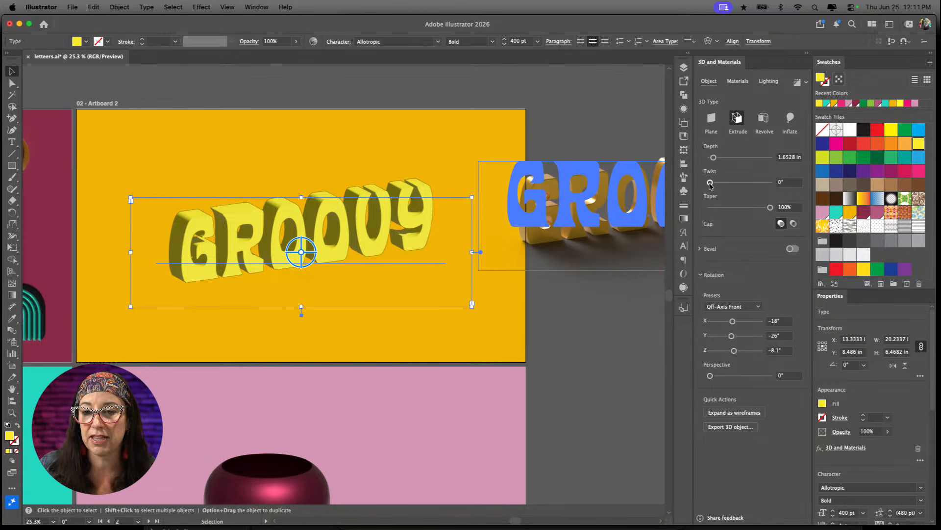
{"action": "left_click_drag", "start_coordinate": [710, 184], "coordinate": [735, 186]}
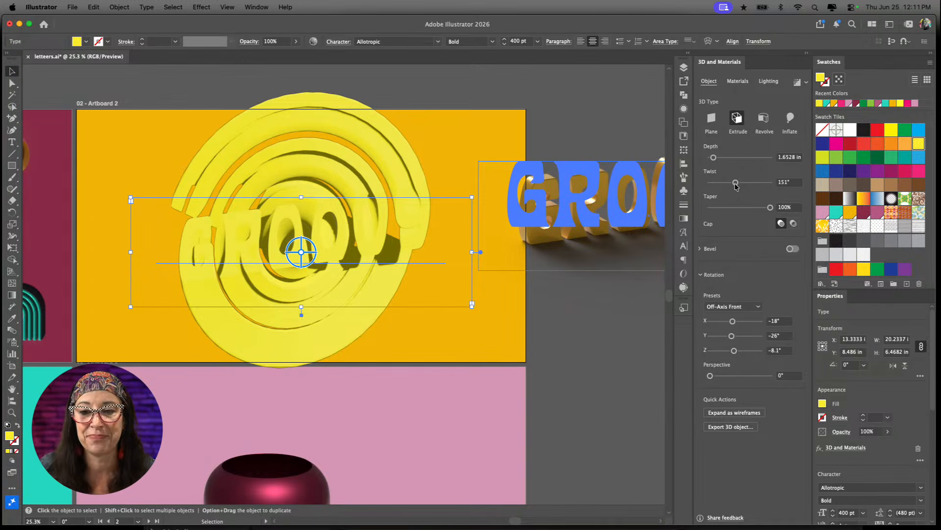
{"action": "left_click_drag", "start_coordinate": [735, 185], "coordinate": [702, 185]}
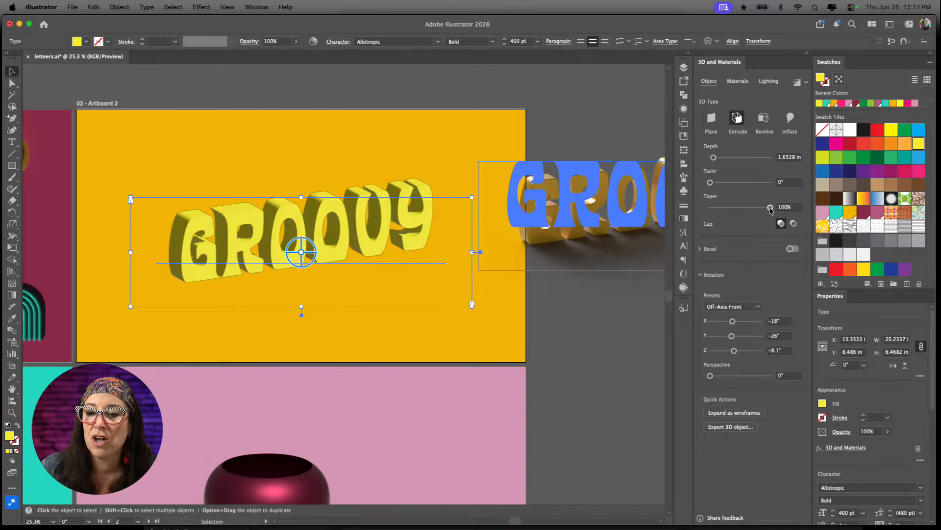
- Try tapers of 58% and 1% on a 4.9167 in deep extrusion while rotating the GROOVY text freehand, and restore the taper to 100%
{"action": "left_click_drag", "start_coordinate": [713, 158], "coordinate": [720, 158]}
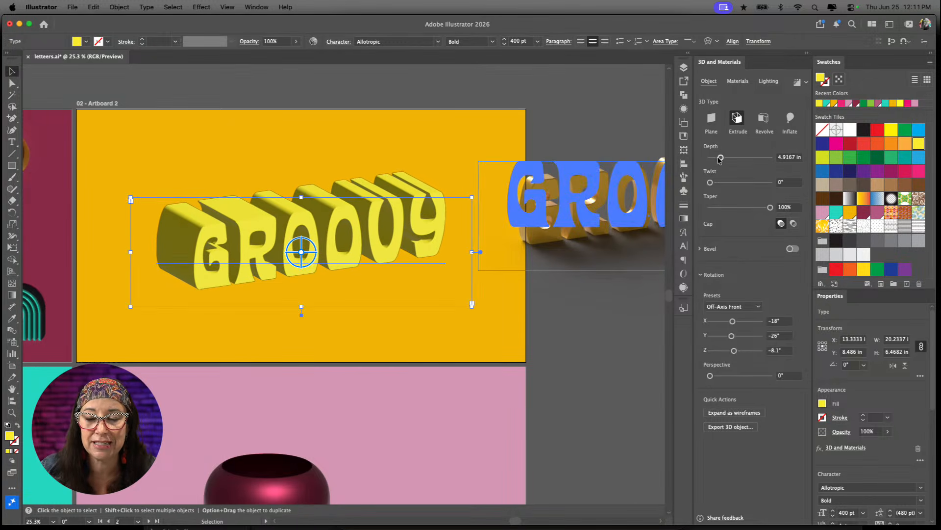
{"action": "left_click_drag", "start_coordinate": [771, 208], "coordinate": [745, 208]}
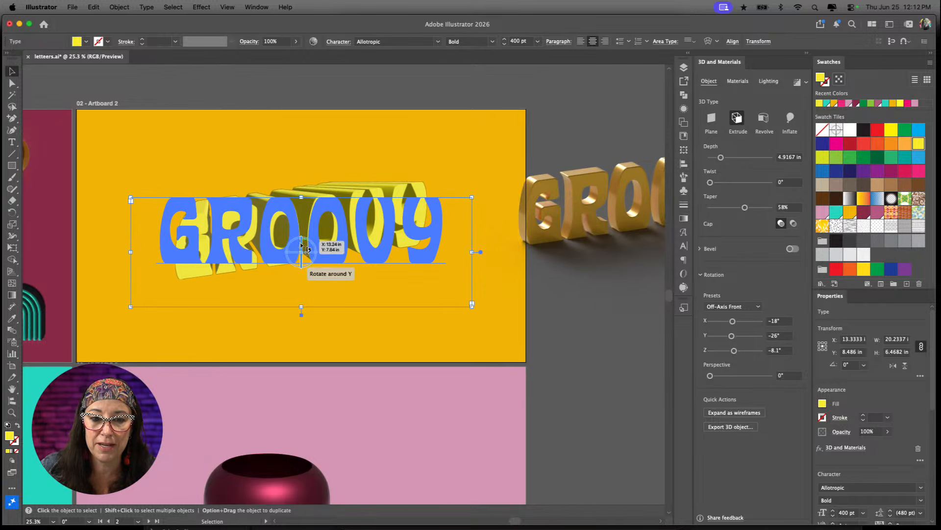
{"action": "left_click_drag", "start_coordinate": [300, 254], "coordinate": [305, 257]}
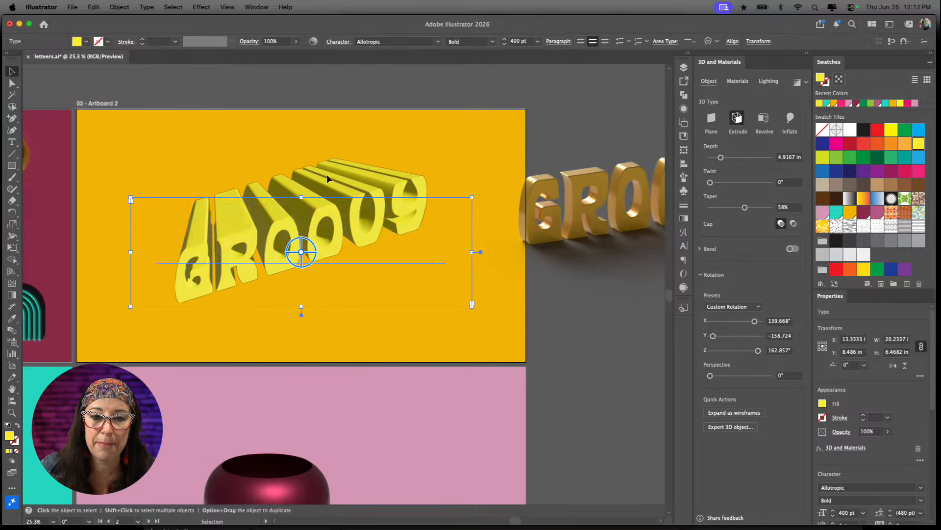
{"action": "left_click_drag", "start_coordinate": [745, 207], "coordinate": [707, 221]}
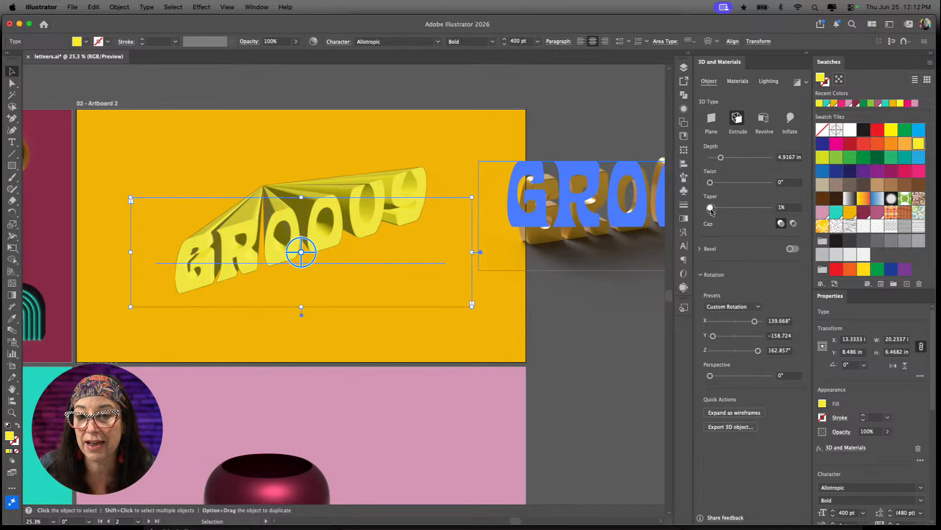
{"action": "left_click_drag", "start_coordinate": [710, 207], "coordinate": [789, 213]}
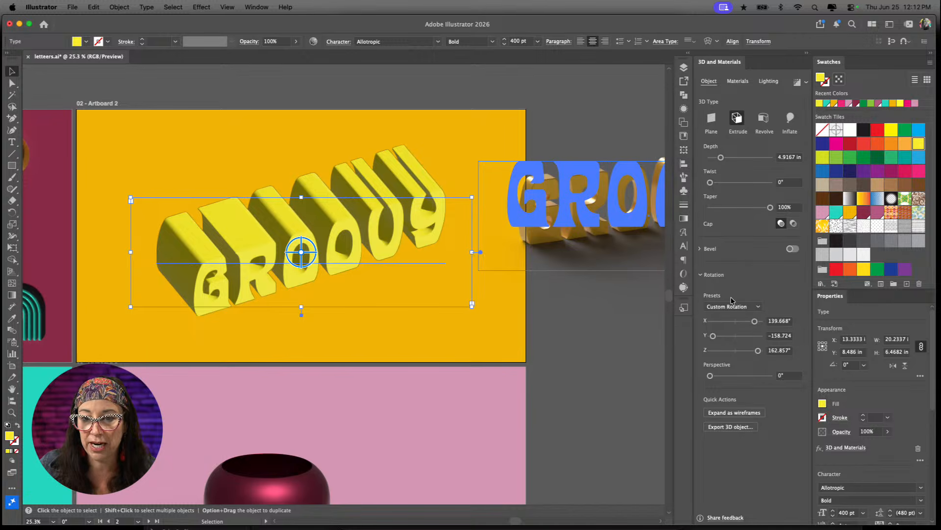
- Set the GROOVY text's extrusion depth to 1.25 in and apply the Off-Axis Front rotation preset
{"action": "left_click_drag", "start_coordinate": [721, 158], "coordinate": [714, 159]}
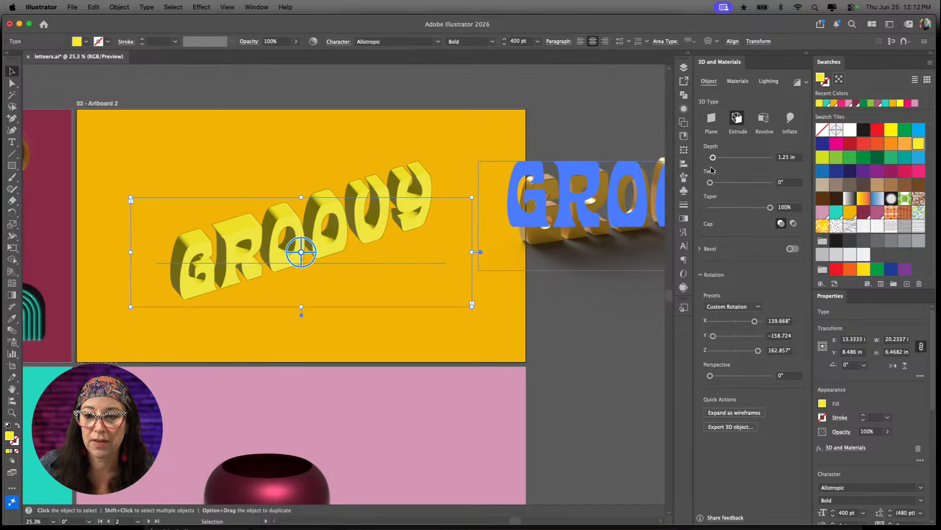
{"action": "left_click", "coordinate": [758, 307]}
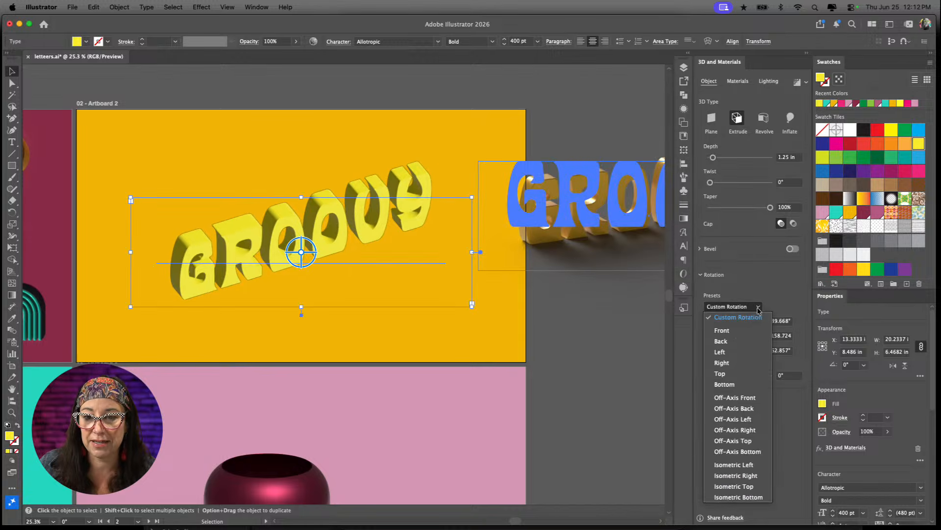
{"action": "left_click", "coordinate": [724, 401]}
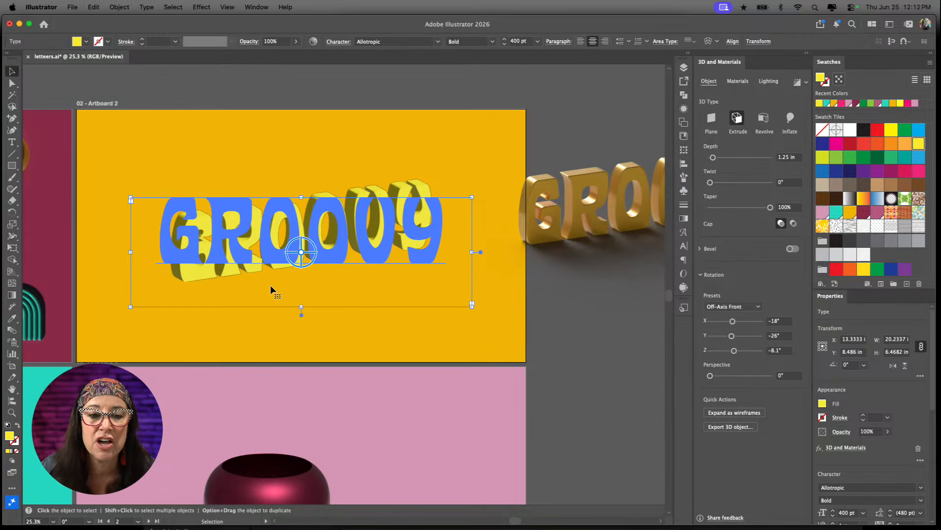
- Make the extruded GROOVY letters hollow by turning the cap off, and turn the cap on again for a solid look
{"action": "scroll", "coordinate": [271, 288], "scroll_direction": "left", "scroll_amount": 5}
{"action": "scroll", "coordinate": [220, 212], "scroll_direction": "up", "scroll_amount": 5}
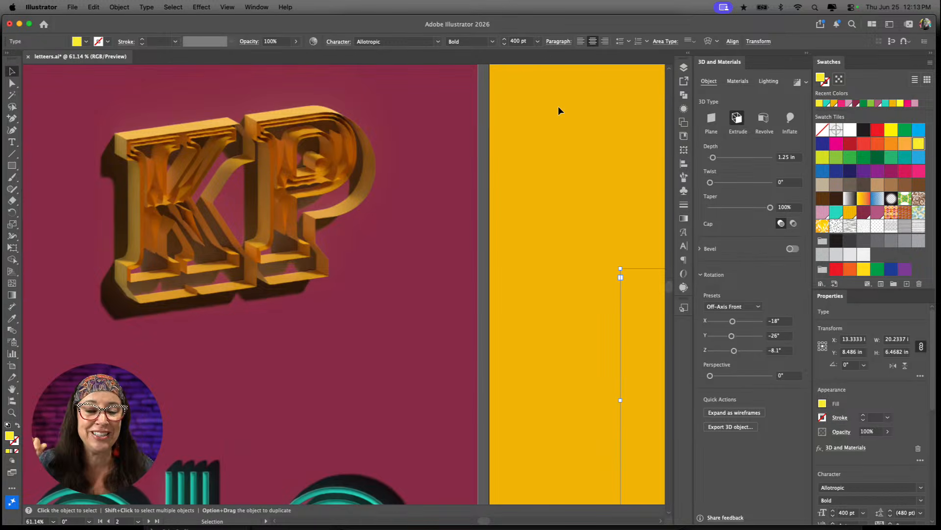
{"action": "scroll", "coordinate": [555, 151], "scroll_direction": "right", "scroll_amount": 10}
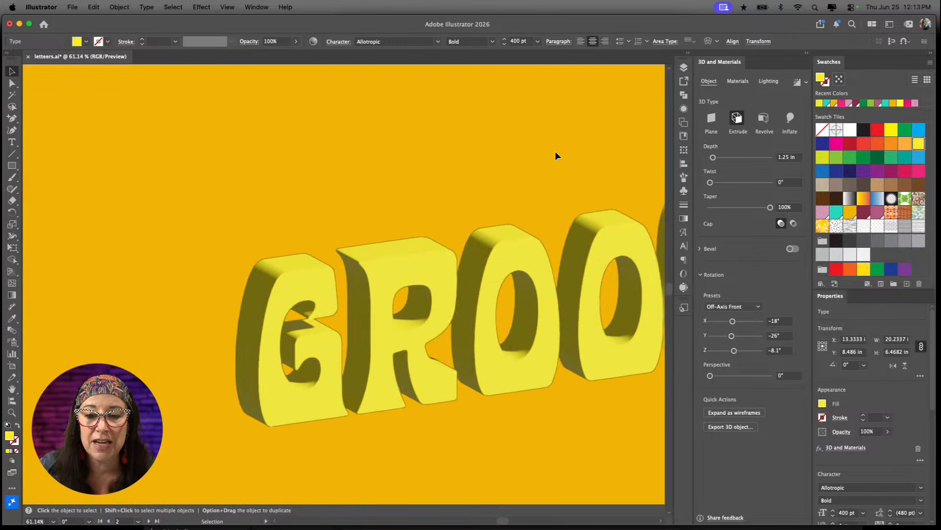
{"action": "scroll", "coordinate": [555, 151], "scroll_direction": "right", "scroll_amount": 3}
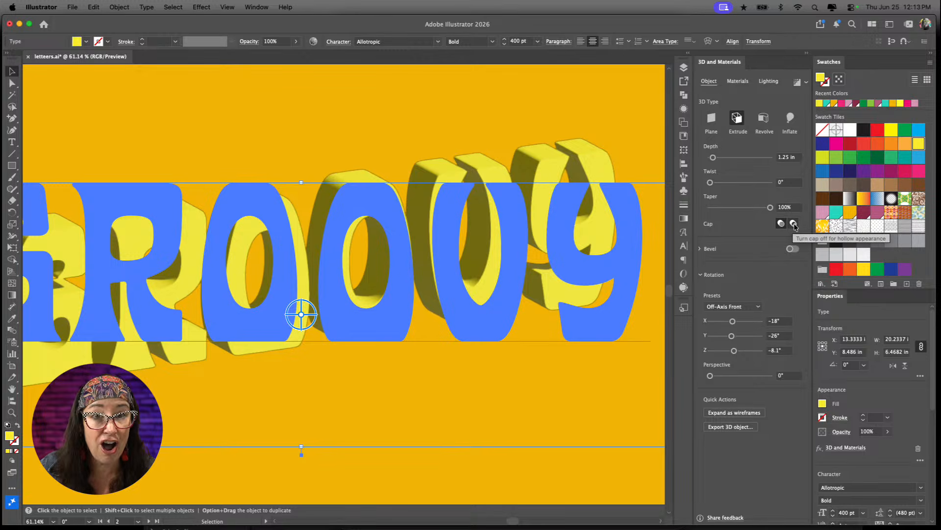
{"action": "left_click", "coordinate": [794, 224]}
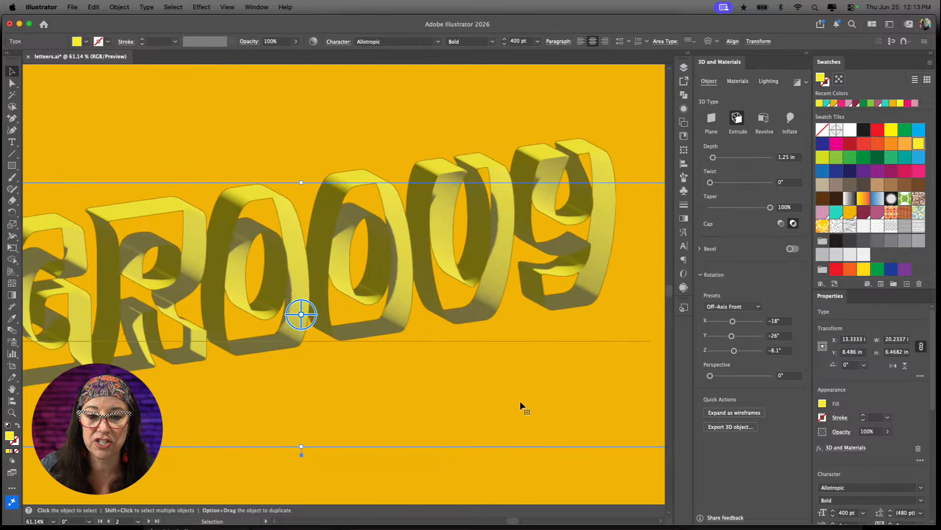
{"action": "scroll", "coordinate": [509, 482], "scroll_direction": "left", "scroll_amount": 4}
{"action": "scroll", "coordinate": [510, 482], "scroll_direction": "down", "scroll_amount": 1}
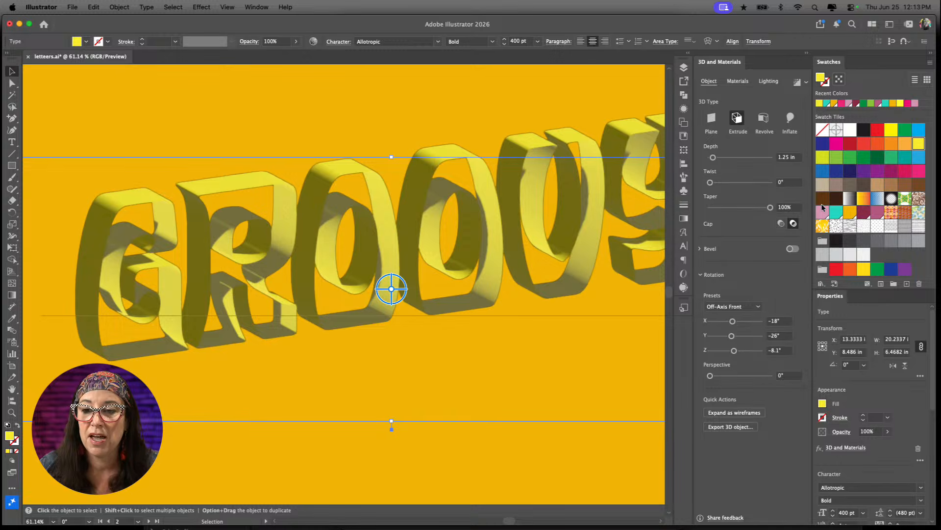
{"action": "left_click", "coordinate": [781, 223]}
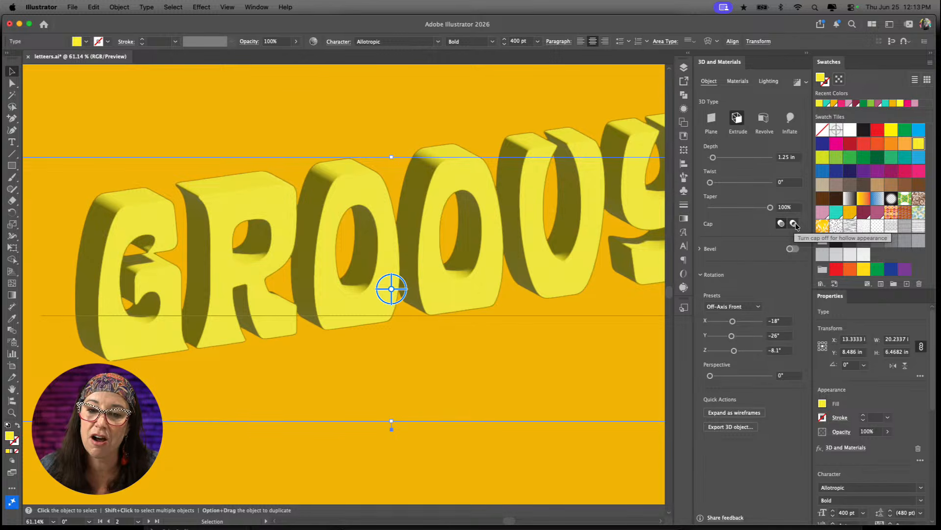
- Enable a Classic bevel on the GROOVY text and adjust it to 20% width and 68% height
{"action": "left_click", "coordinate": [578, 280]}
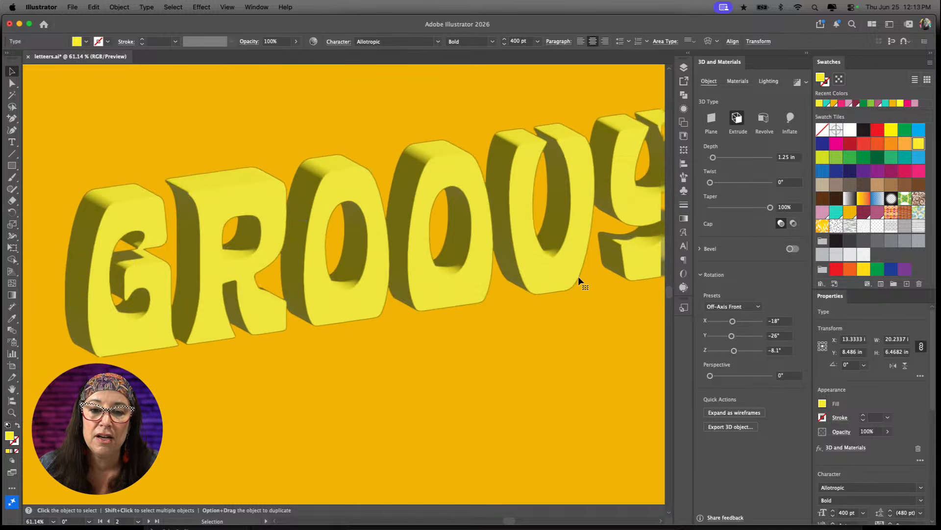
{"action": "left_click", "coordinate": [578, 277]}
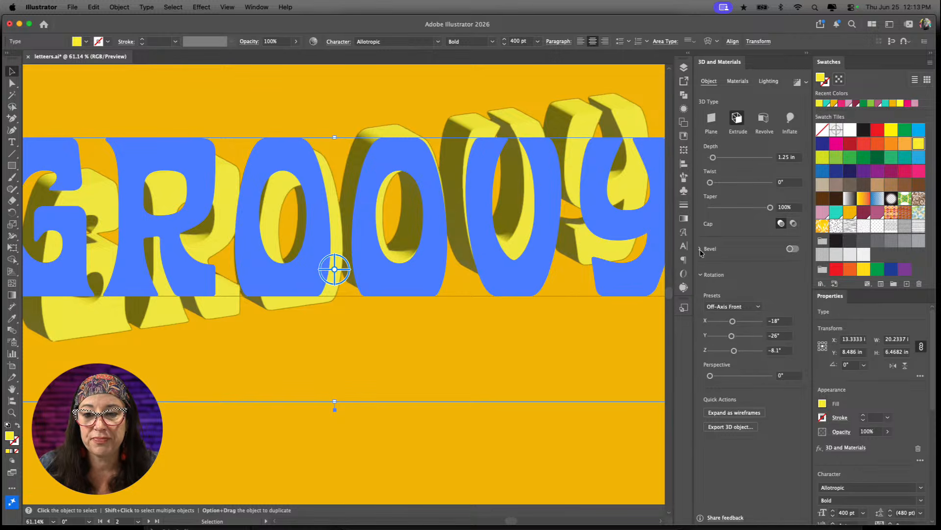
{"action": "left_click", "coordinate": [793, 249]}
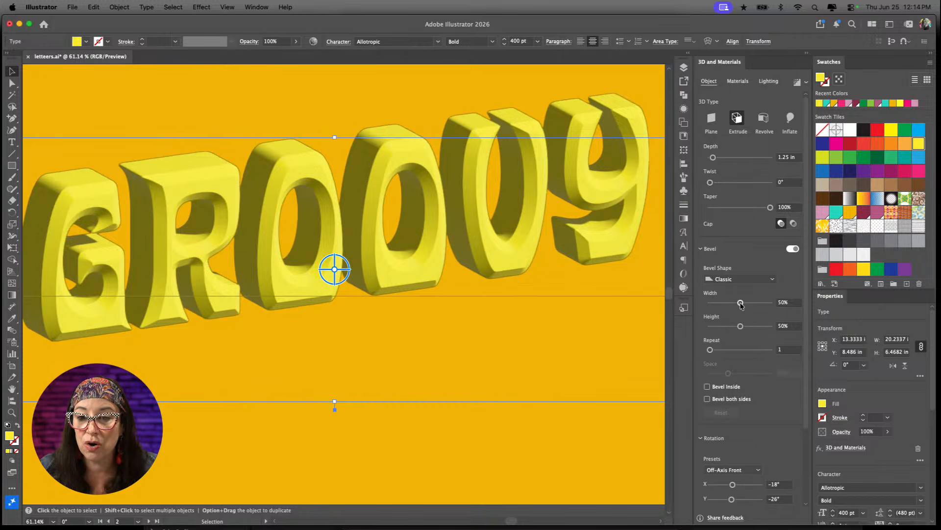
{"action": "left_click_drag", "start_coordinate": [741, 304], "coordinate": [717, 310]}
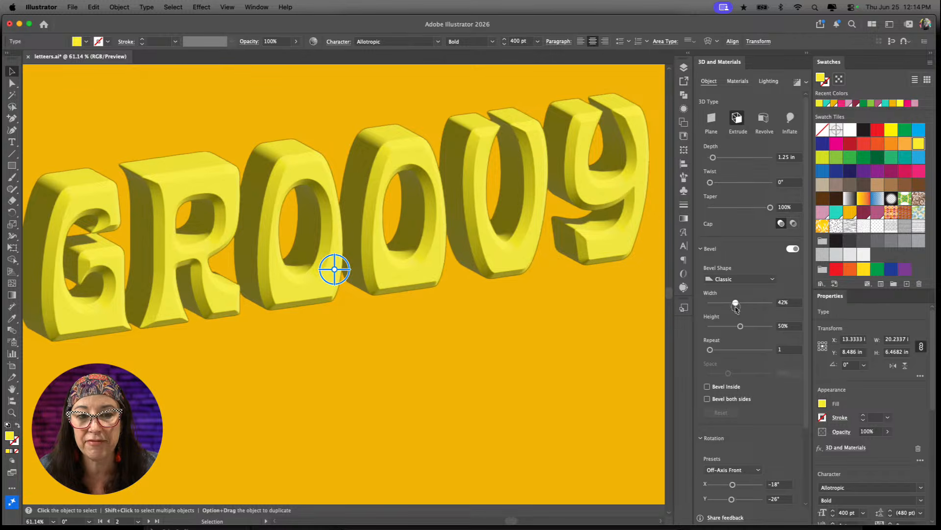
{"action": "left_click_drag", "start_coordinate": [717, 310], "coordinate": [753, 332]}
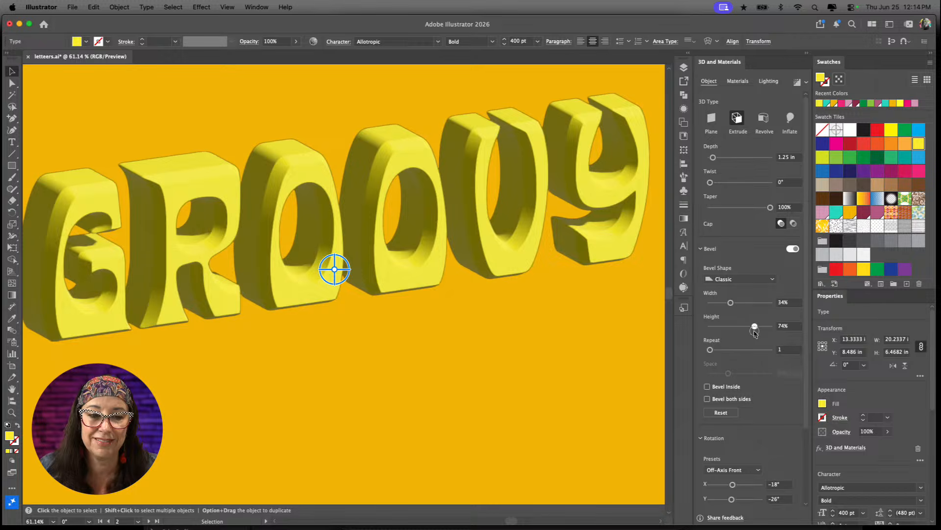
{"action": "left_click_drag", "start_coordinate": [755, 332], "coordinate": [727, 329]}
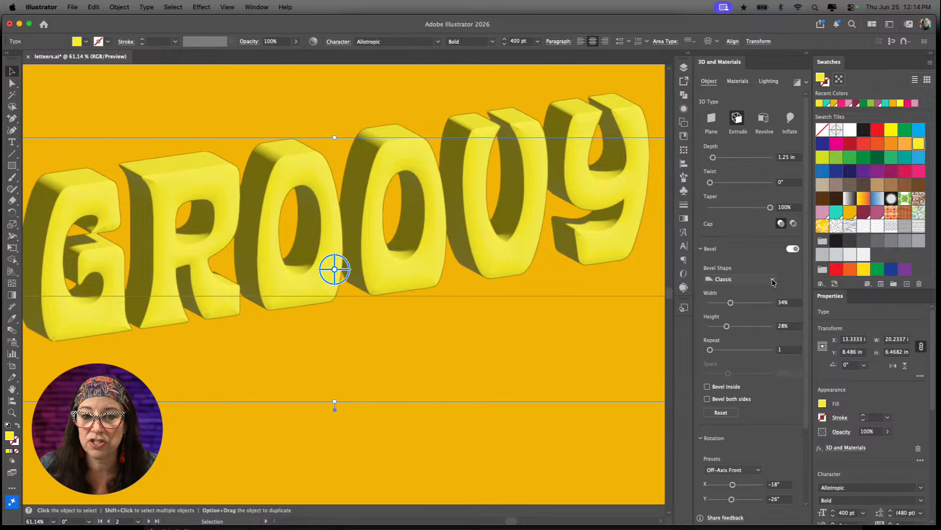
{"action": "left_click_drag", "start_coordinate": [731, 303], "coordinate": [751, 327]}
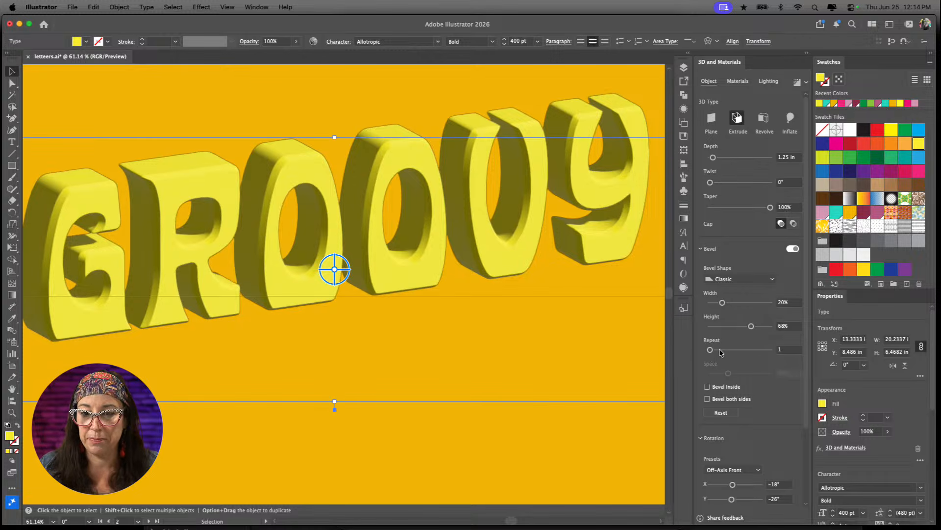
- Set the bevel's repeat to 5, width to 49% and space to 40%, with Bevel Inside enabled
{"action": "left_click_drag", "start_coordinate": [711, 351], "coordinate": [739, 353]}
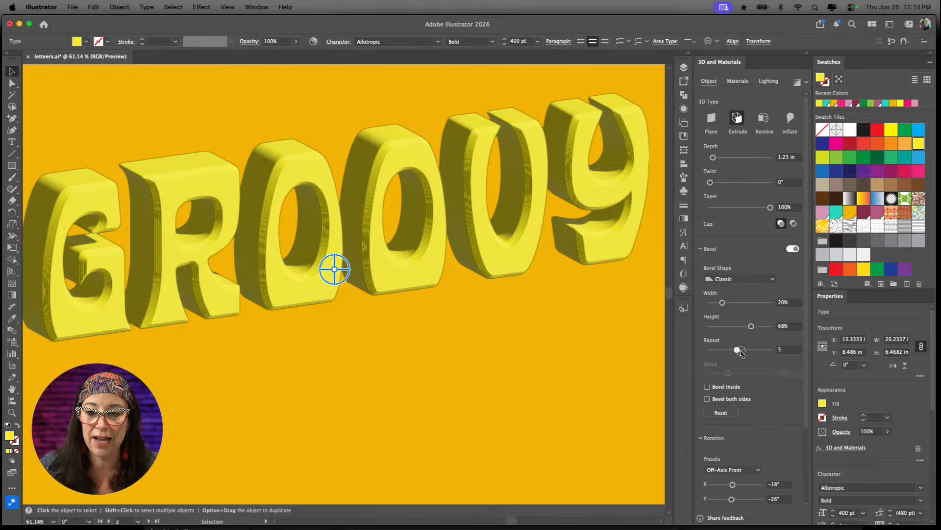
{"action": "left_click_drag", "start_coordinate": [724, 303], "coordinate": [742, 304]}
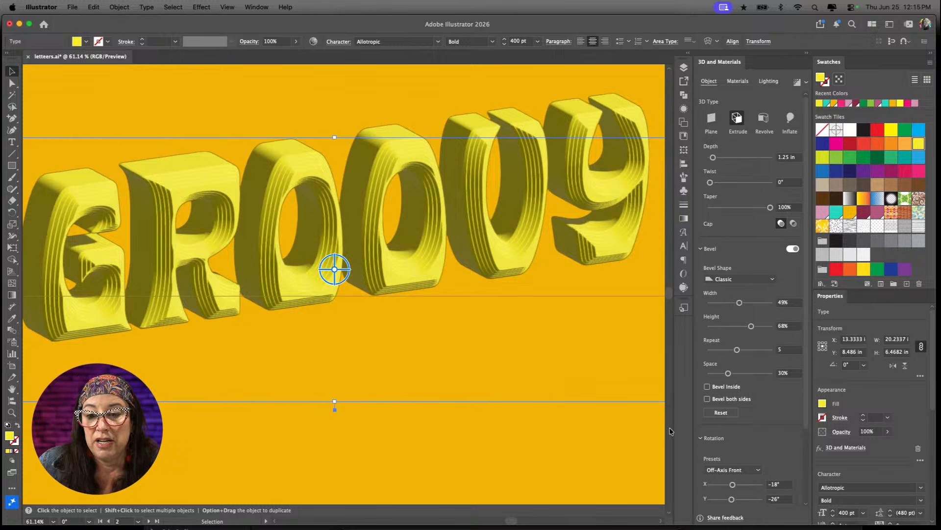
{"action": "left_click", "coordinate": [706, 386]}
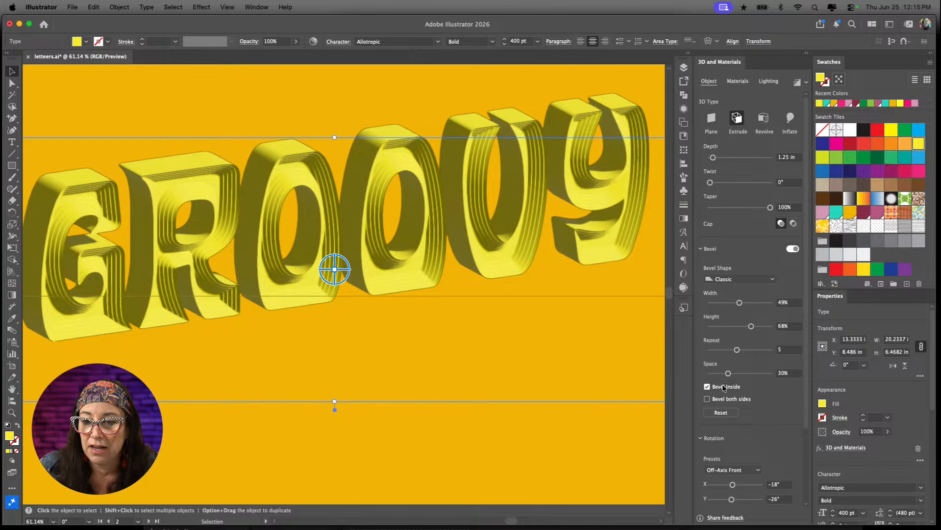
{"action": "left_click_drag", "start_coordinate": [728, 374], "coordinate": [735, 374]}
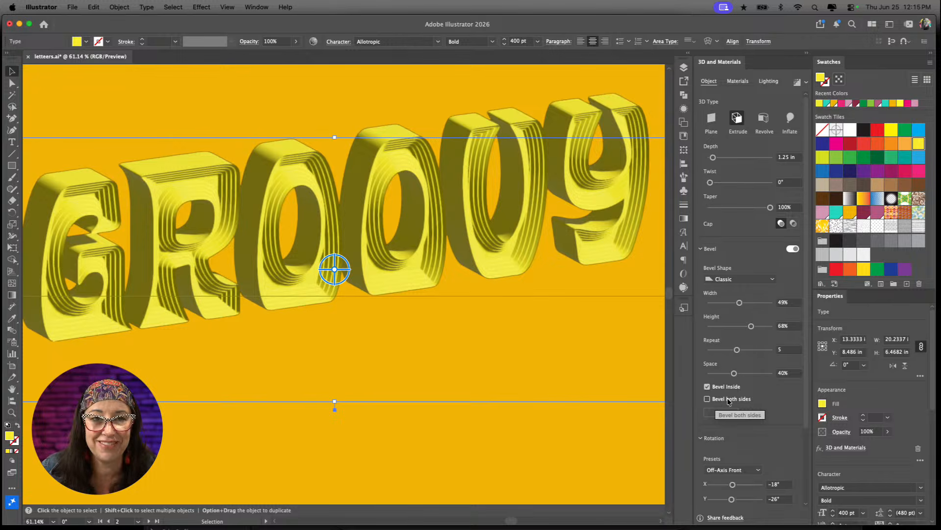
- Try the Step and Round Outline bevel shapes on the GROOVY text
{"action": "left_click", "coordinate": [746, 279]}
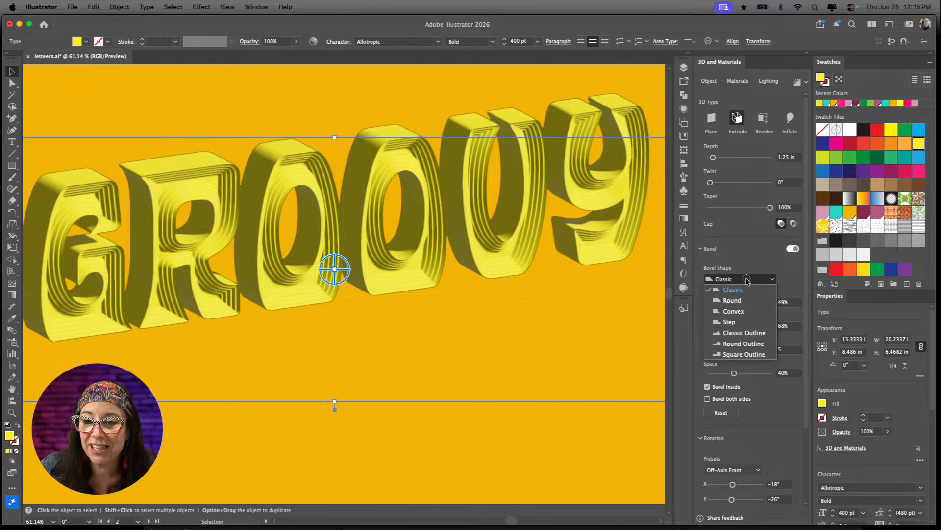
{"action": "left_click", "coordinate": [741, 321]}
{"action": "left_click", "coordinate": [759, 280]}
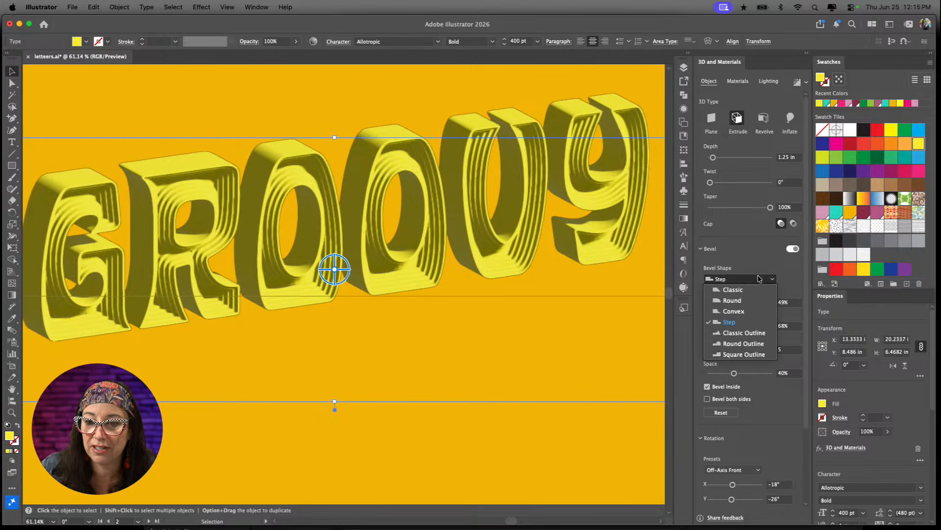
{"action": "left_click", "coordinate": [754, 344]}
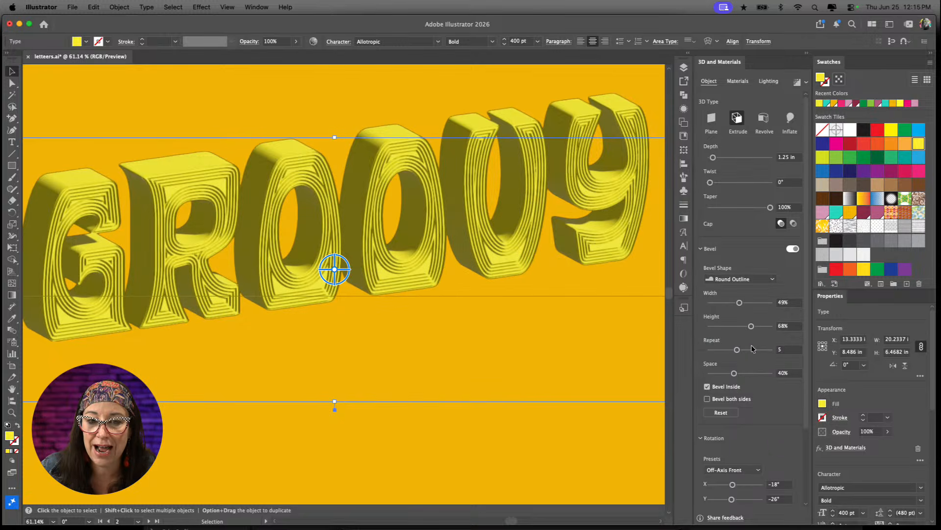
- Change the bevel shape to Round, disable Bevel Inside and set the repeat to 1
{"action": "left_click", "coordinate": [757, 280]}
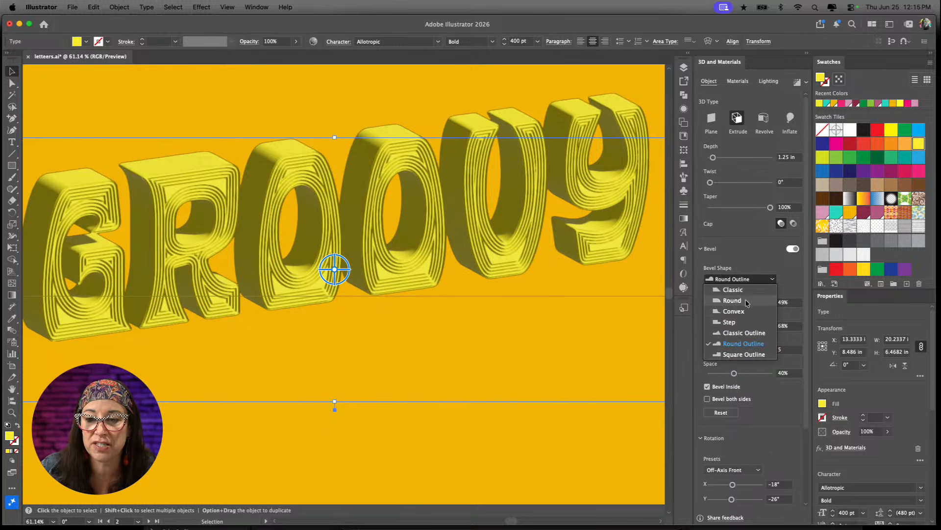
{"action": "left_click", "coordinate": [746, 300]}
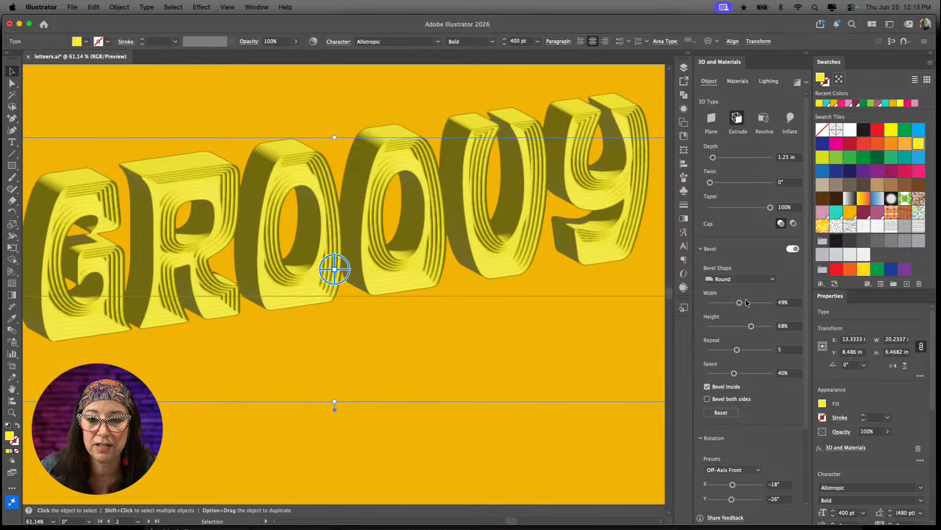
{"action": "left_click", "coordinate": [707, 387]}
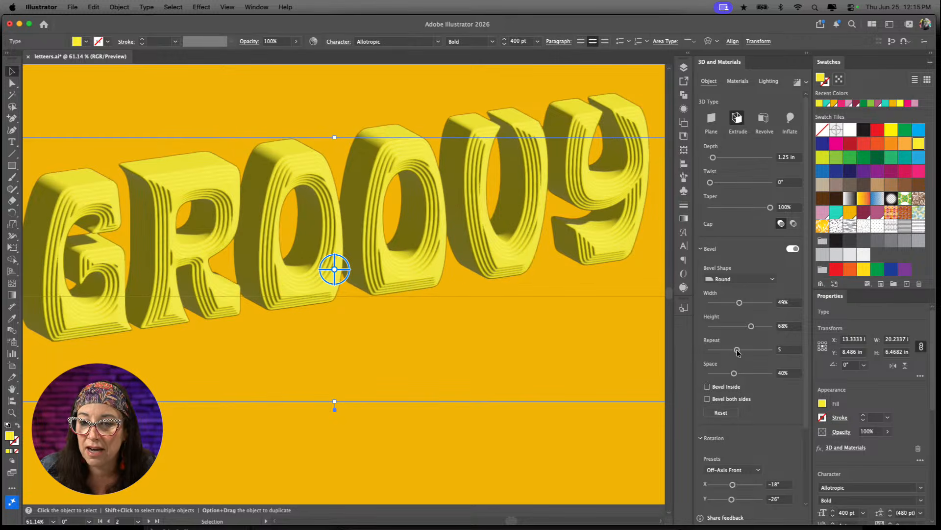
{"action": "left_click_drag", "start_coordinate": [737, 350], "coordinate": [710, 351]}
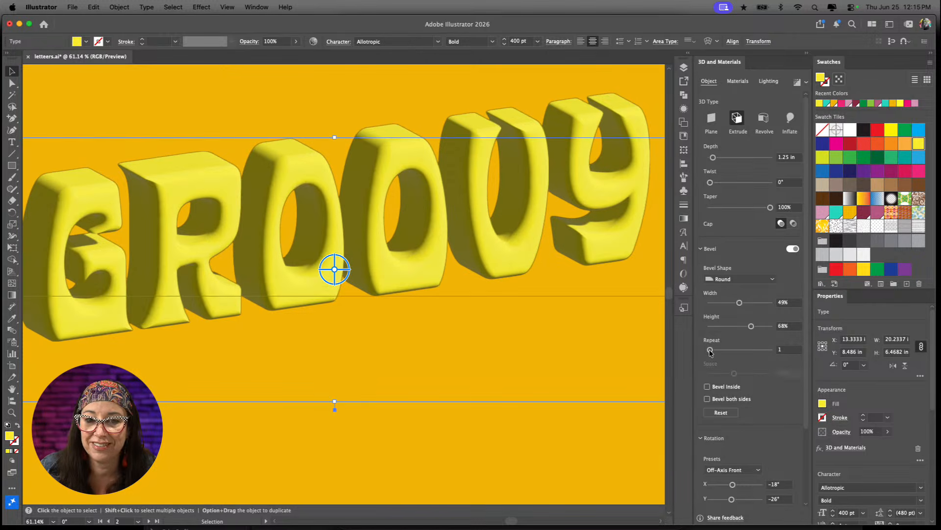
- Reduce the round bevel on the GROOVY text to 19% width and 34% height
{"action": "left_click_drag", "start_coordinate": [751, 326], "coordinate": [728, 337]}
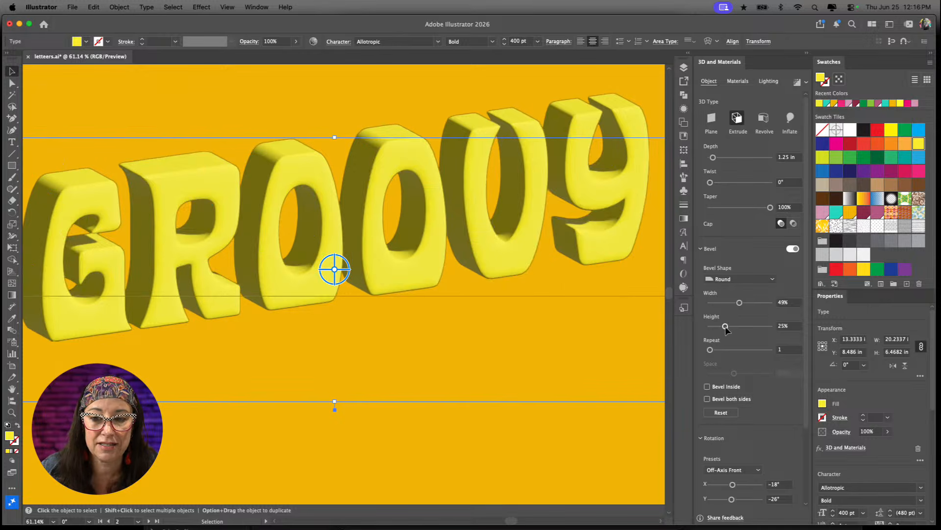
{"action": "left_click_drag", "start_coordinate": [739, 303], "coordinate": [670, 329]}
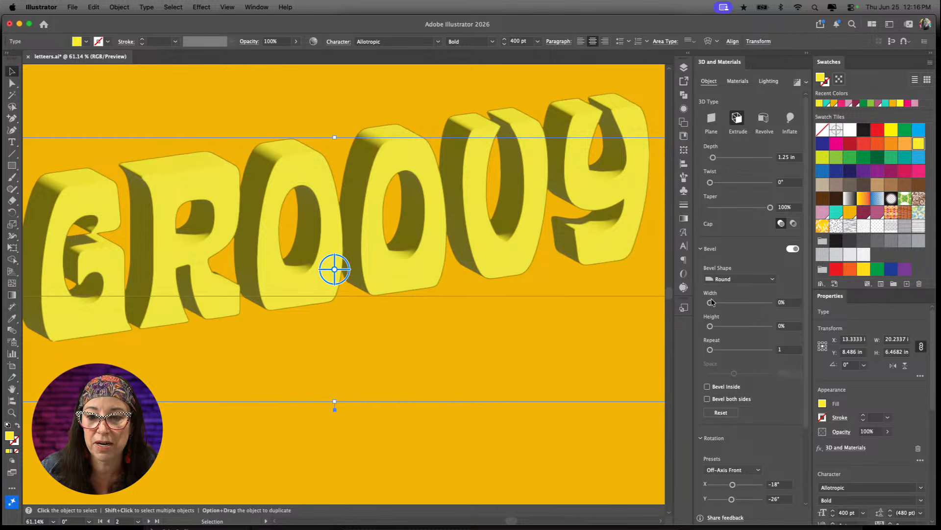
{"action": "left_click_drag", "start_coordinate": [711, 302], "coordinate": [731, 326]}
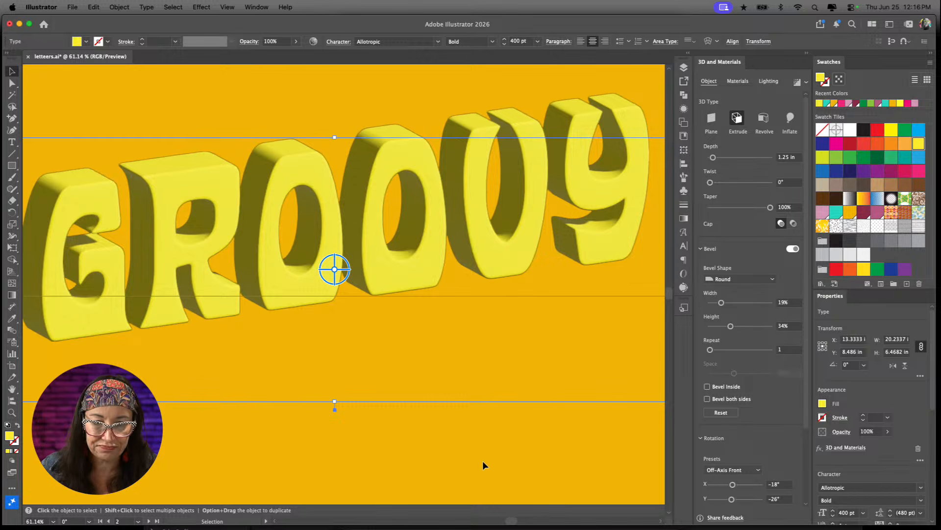
{"action": "scroll", "coordinate": [482, 460], "scroll_direction": "down", "scroll_amount": 3}
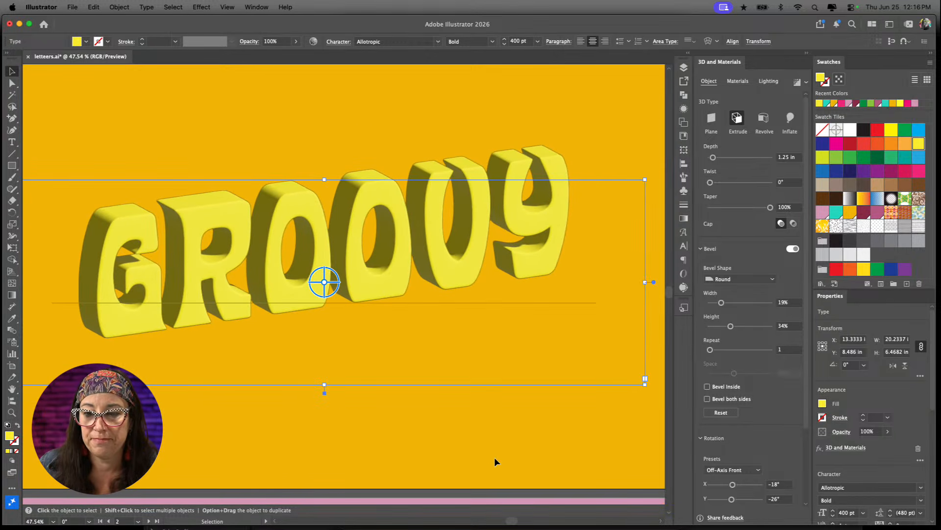
{"action": "scroll", "coordinate": [734, 464], "scroll_direction": "down", "scroll_amount": 4}
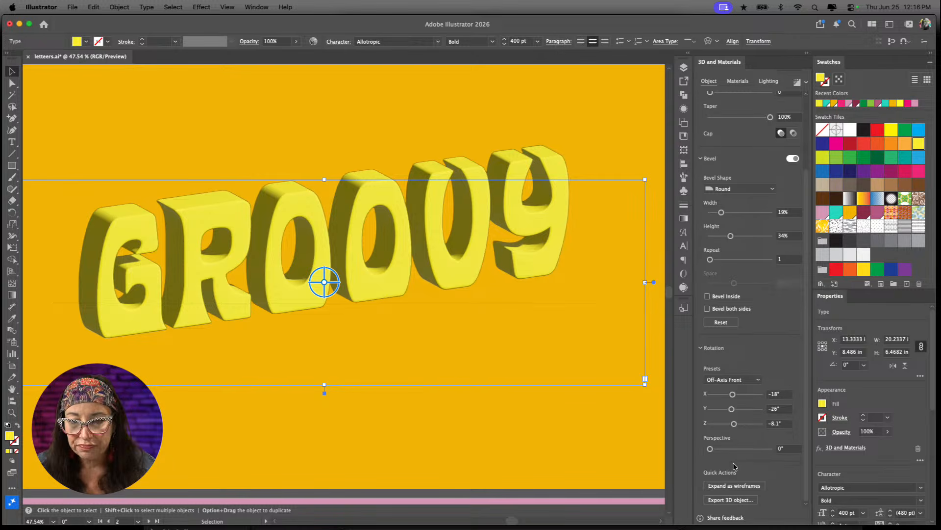
{"action": "scroll", "coordinate": [734, 465], "scroll_direction": "up", "scroll_amount": 2}
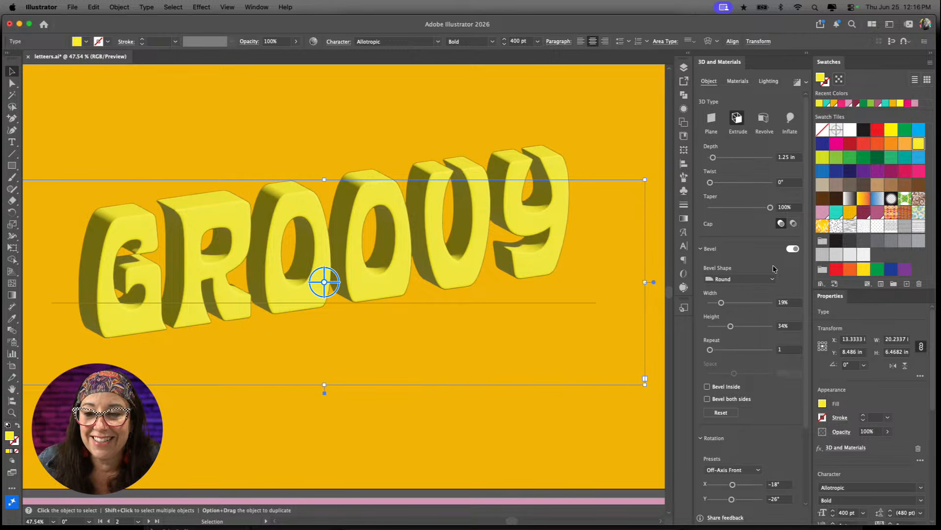
- Show the material settings and recolor the GROOVY text with the bright pink swatch, keeping the Default base material
{"action": "left_click", "coordinate": [738, 82]}
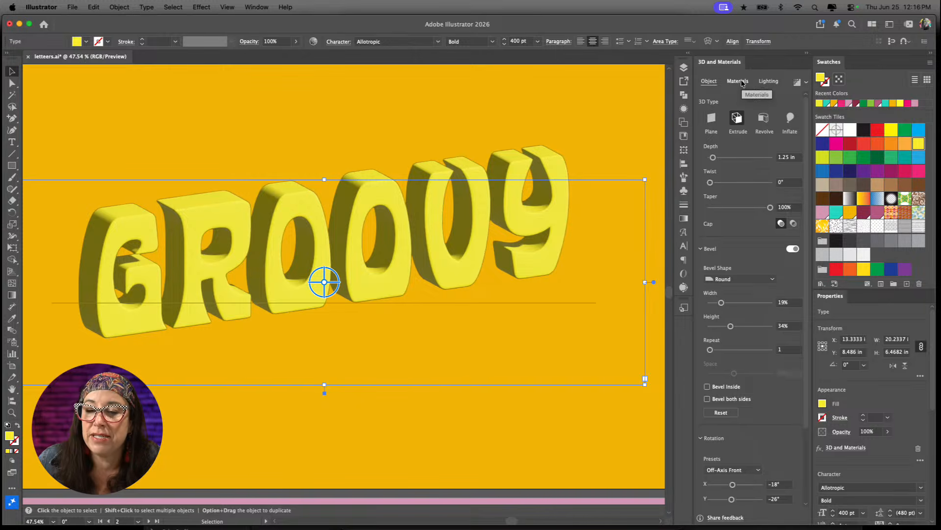
{"action": "scroll", "coordinate": [737, 246], "scroll_direction": "up", "scroll_amount": 10}
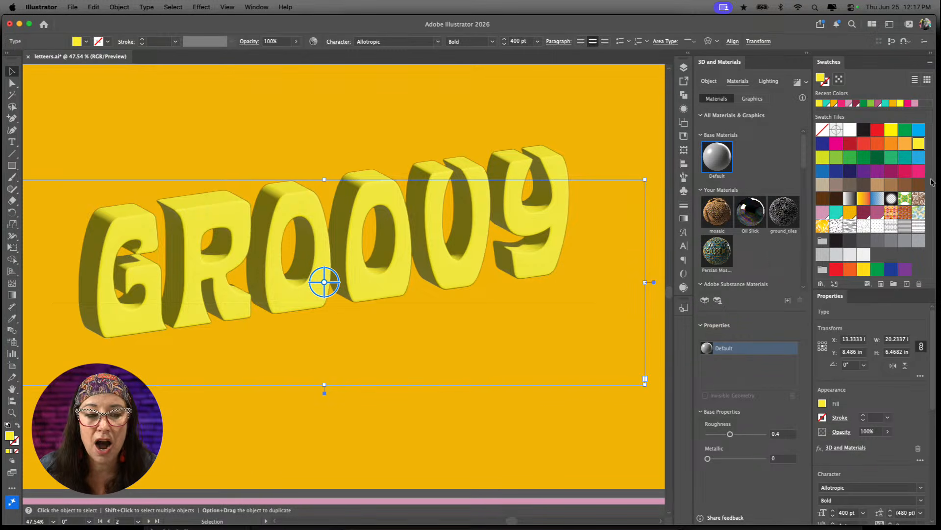
{"action": "left_click", "coordinate": [918, 170]}
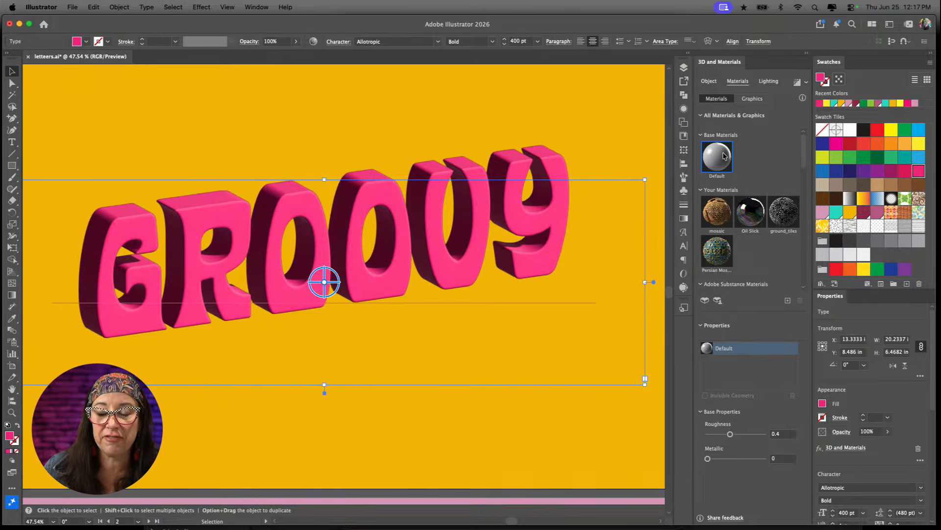
{"action": "left_click_drag", "start_coordinate": [725, 156], "coordinate": [258, 278]}
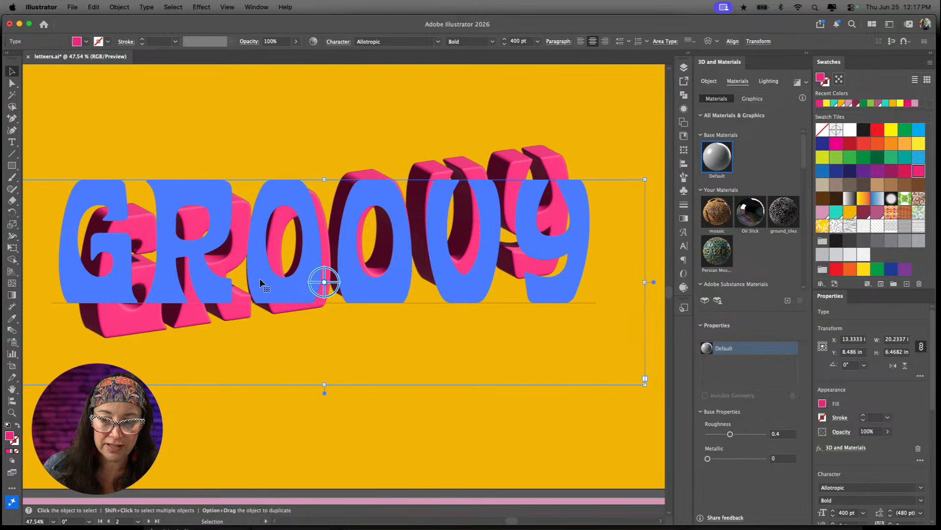
- Browse the Adobe Substance Materials collection for surfaces that could be applied to the lettering
{"action": "scroll", "coordinate": [750, 221], "scroll_direction": "down", "scroll_amount": 5}
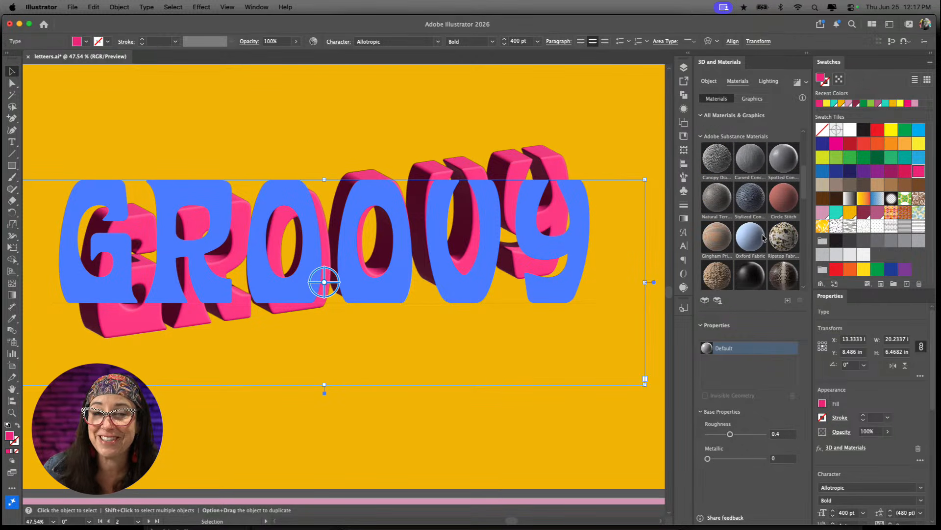
{"action": "scroll", "coordinate": [763, 238], "scroll_direction": "down", "scroll_amount": 10}
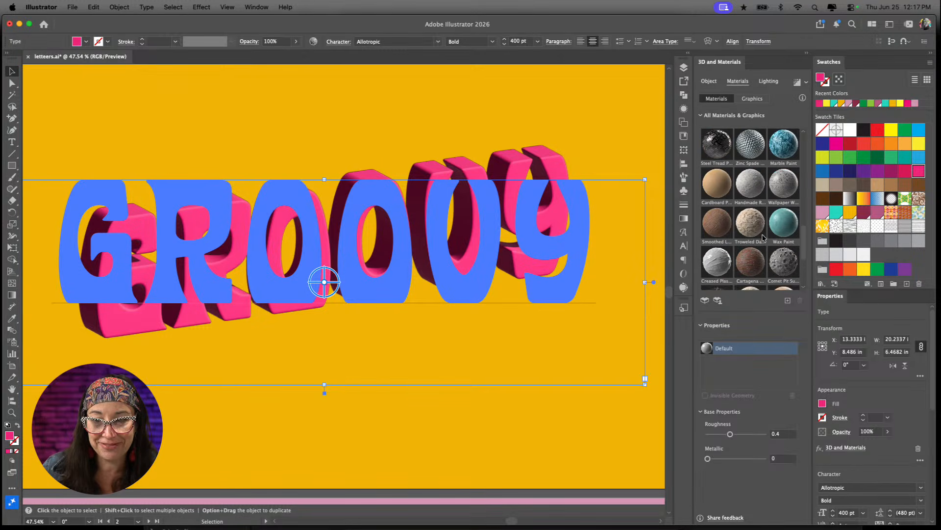
{"action": "scroll", "coordinate": [763, 237], "scroll_direction": "down", "scroll_amount": 10}
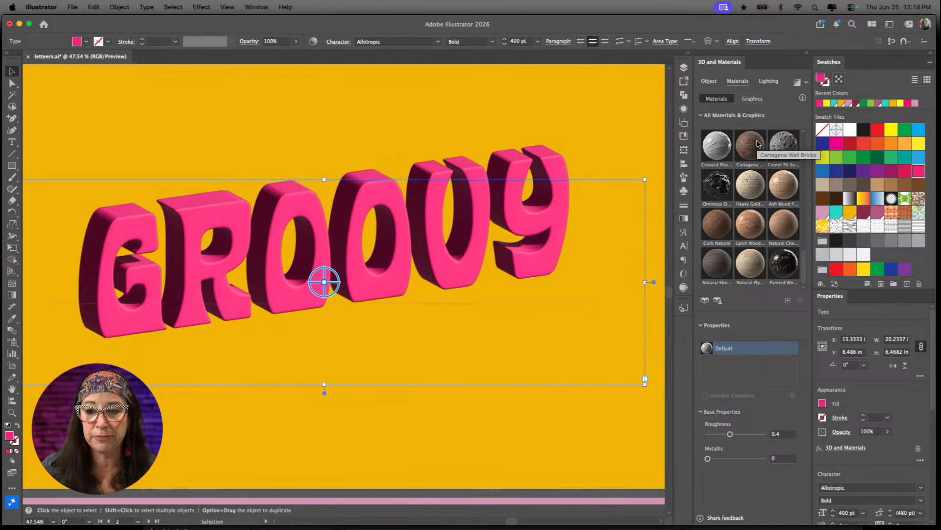
{"action": "scroll", "coordinate": [783, 189], "scroll_direction": "down", "scroll_amount": 5}
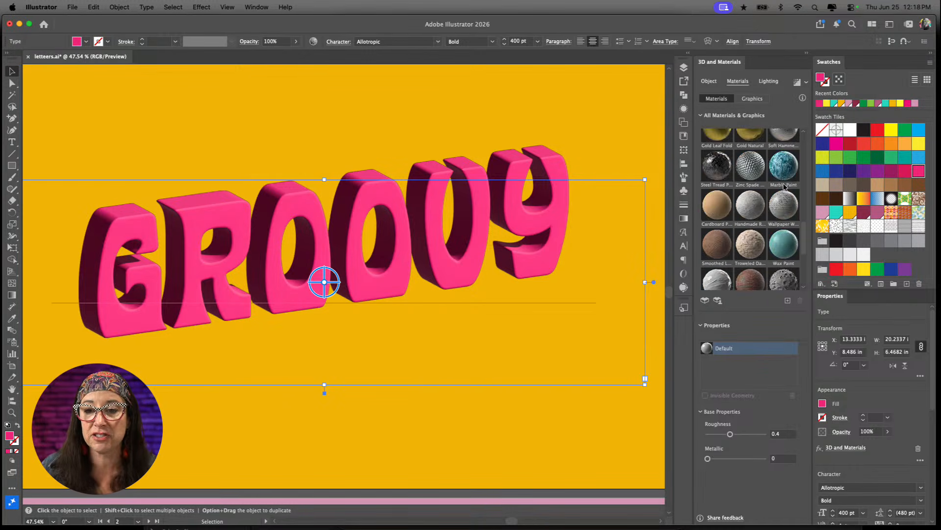
{"action": "scroll", "coordinate": [784, 186], "scroll_direction": "up", "scroll_amount": 10}
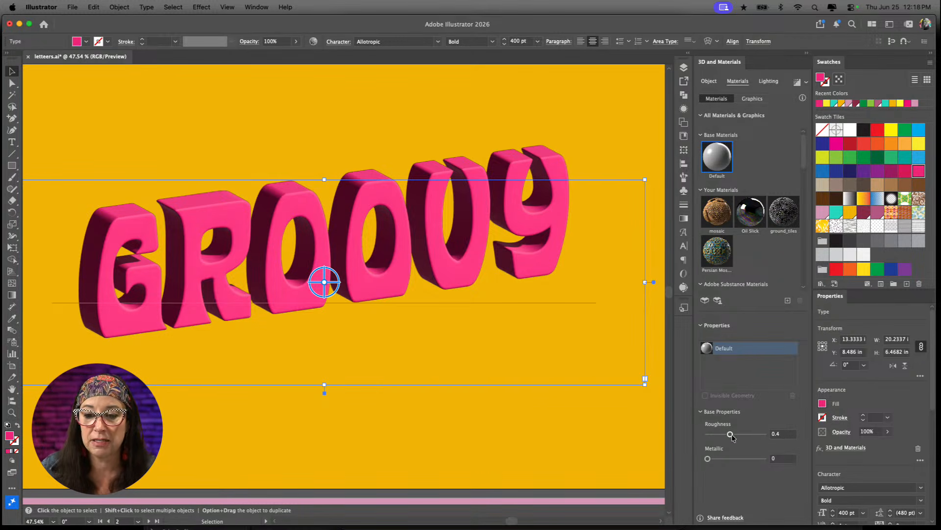
- Set the Default material's roughness to 0 and its metallic value to 0.41
{"action": "left_click", "coordinate": [708, 458]}
{"action": "mouse_move", "coordinate": [547, 527]}
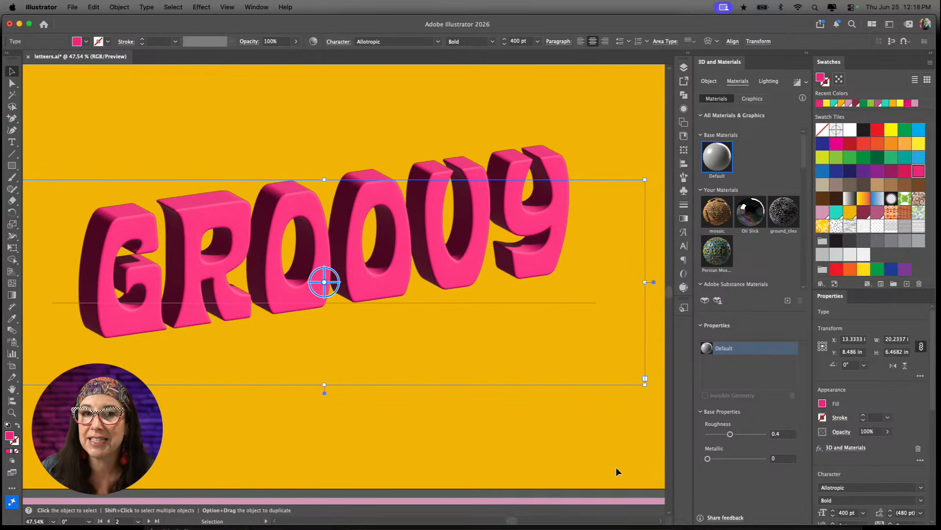
{"action": "left_click_drag", "start_coordinate": [730, 434], "coordinate": [708, 434]}
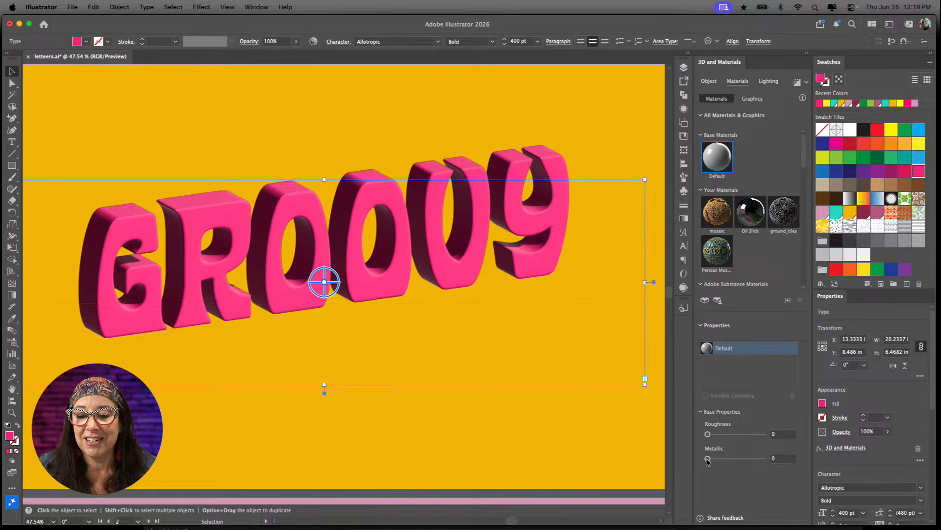
{"action": "left_click_drag", "start_coordinate": [708, 459], "coordinate": [763, 458]}
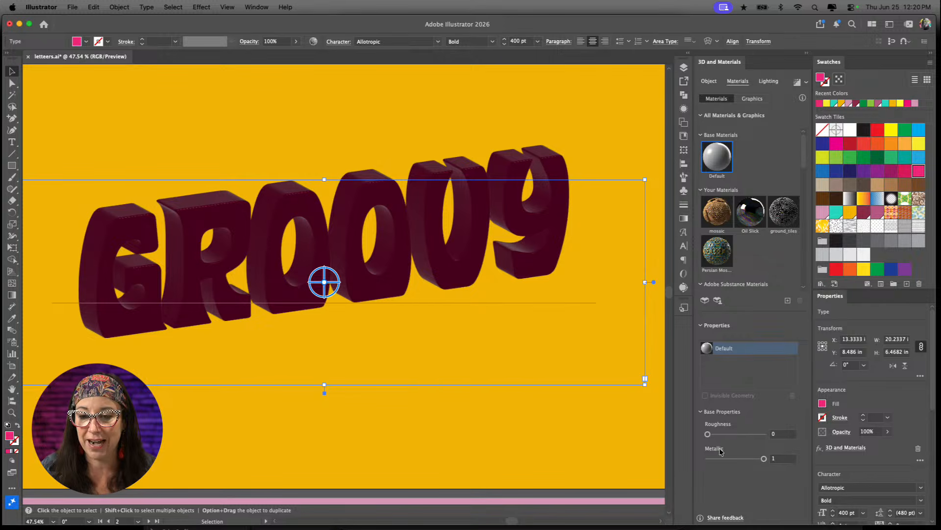
{"action": "left_click_drag", "start_coordinate": [760, 462], "coordinate": [731, 460]}
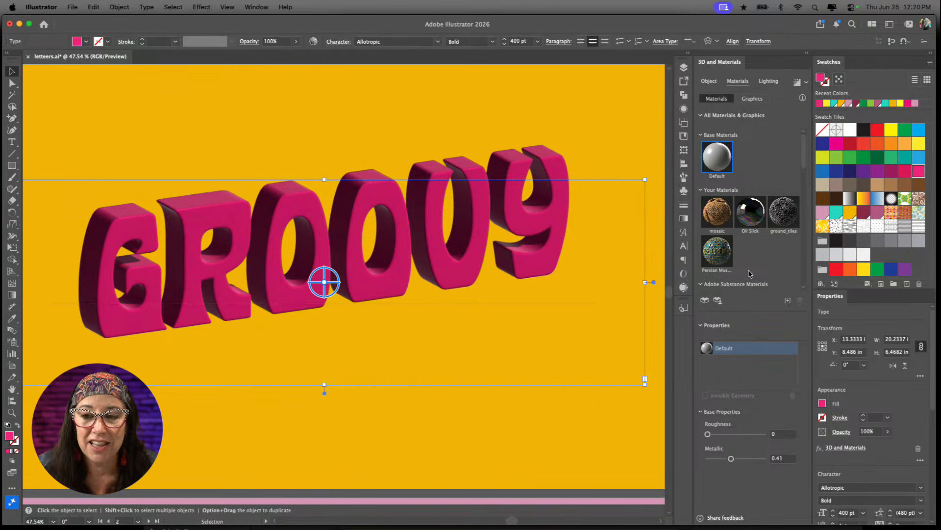
- Show the lighting settings and reposition Light 1 to a rotation of 147° and a height of about 58°
{"action": "left_click", "coordinate": [770, 81]}
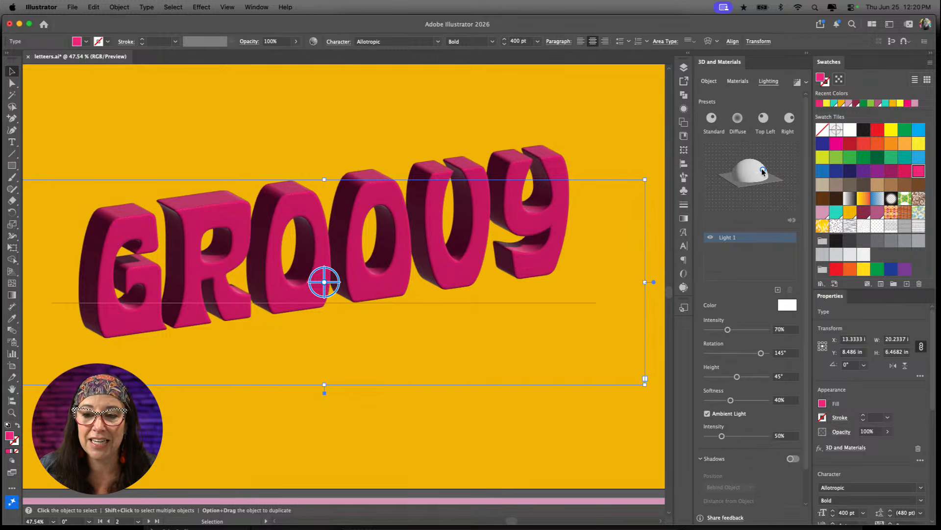
{"action": "mouse_move", "coordinate": [762, 171]}
{"action": "left_mouse_down"}
{"action": "mouse_move", "coordinate": [742, 170]}
{"action": "mouse_move", "coordinate": [776, 189]}
{"action": "mouse_move", "coordinate": [737, 157]}
{"action": "mouse_move", "coordinate": [758, 173]}
{"action": "left_mouse_up"}
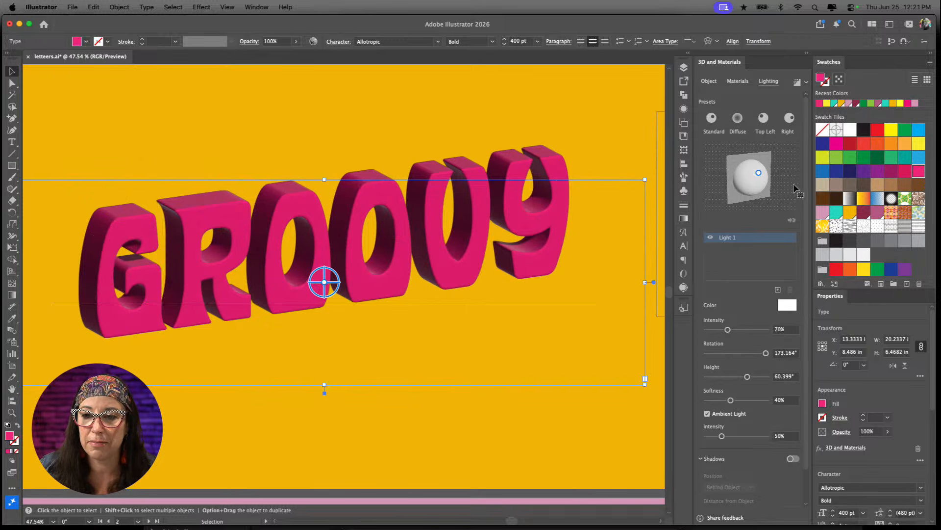
{"action": "left_click_drag", "start_coordinate": [758, 173], "coordinate": [755, 176]}
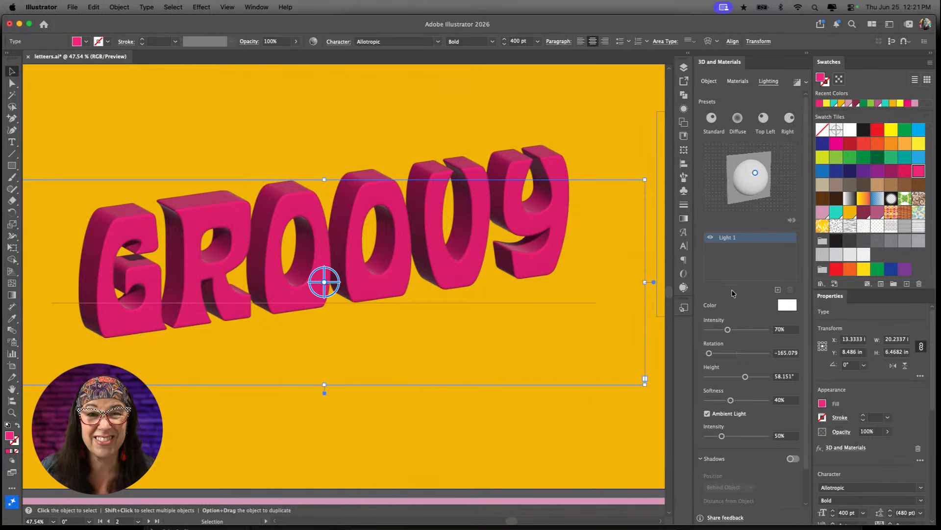
{"action": "left_click_drag", "start_coordinate": [709, 353], "coordinate": [712, 353]}
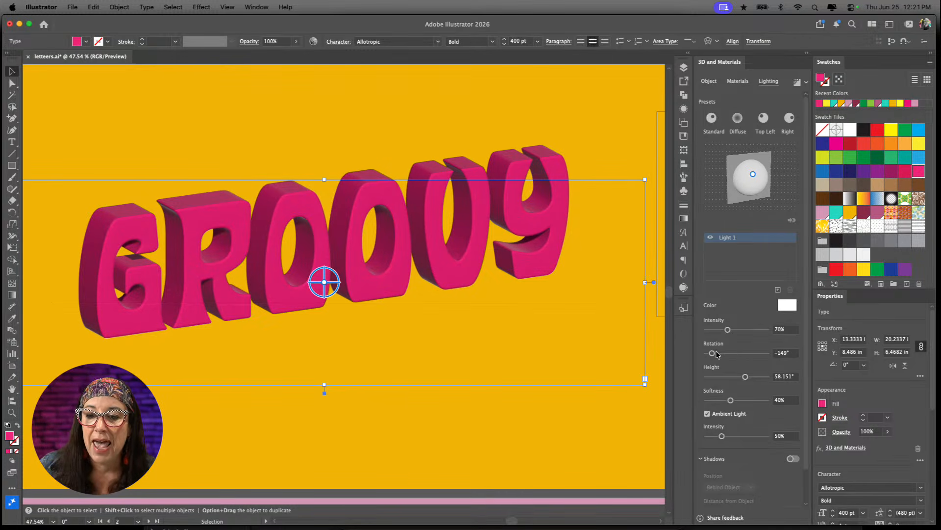
{"action": "left_click_drag", "start_coordinate": [713, 353], "coordinate": [757, 351]}
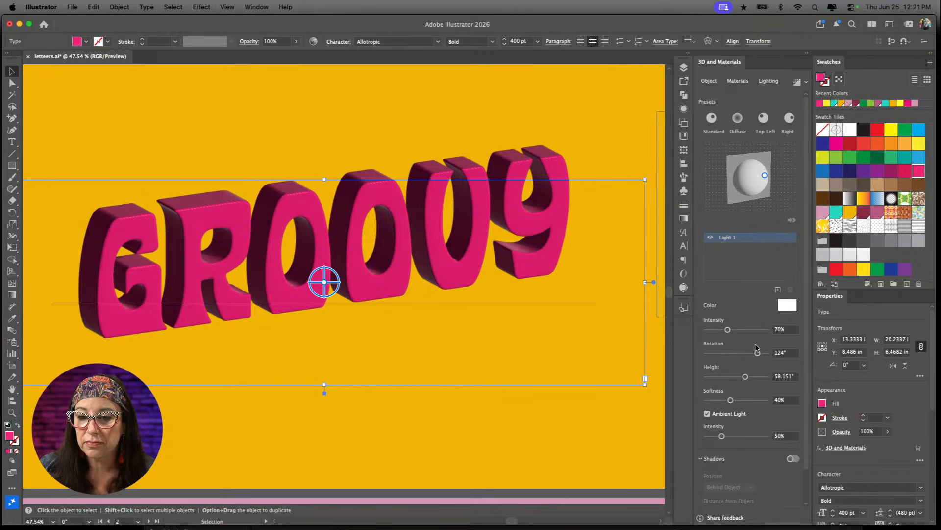
{"action": "mouse_move", "coordinate": [757, 353]}
{"action": "left_mouse_down"}
{"action": "mouse_move", "coordinate": [717, 356]}
{"action": "mouse_move", "coordinate": [774, 353]}
{"action": "mouse_move", "coordinate": [719, 353]}
{"action": "mouse_move", "coordinate": [761, 349]}
{"action": "left_mouse_up"}
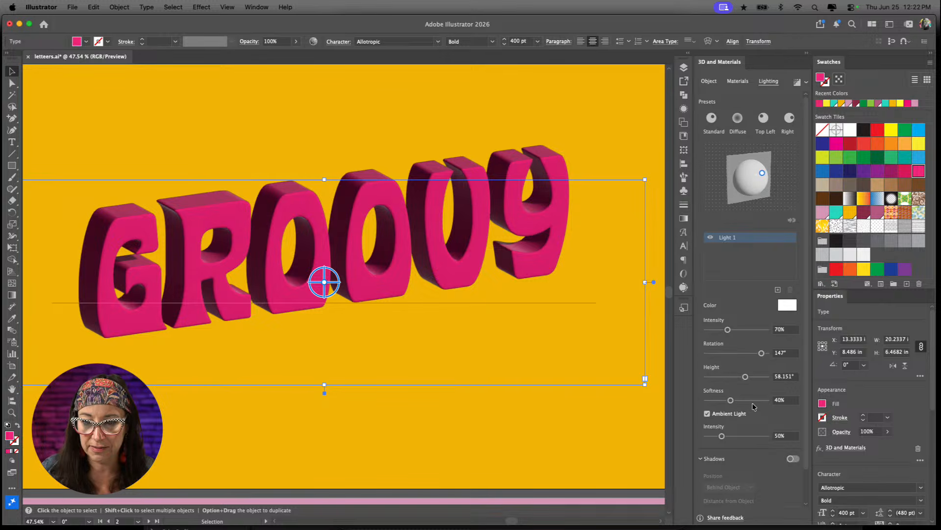
- Turn on shadows for the GROOVY text, position them Below Object and set the shadow bounds to 400%
{"action": "scroll", "coordinate": [804, 417], "scroll_direction": "down", "scroll_amount": 2}
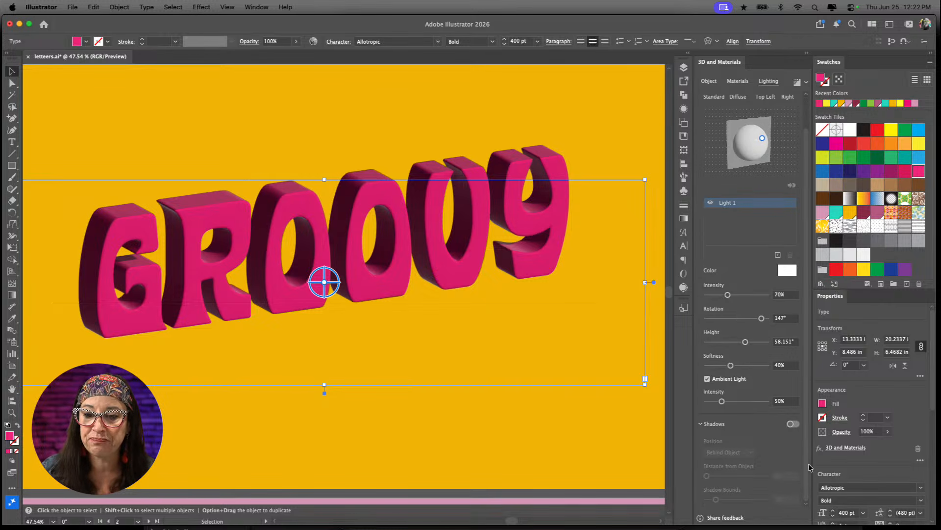
{"action": "left_click", "coordinate": [793, 424]}
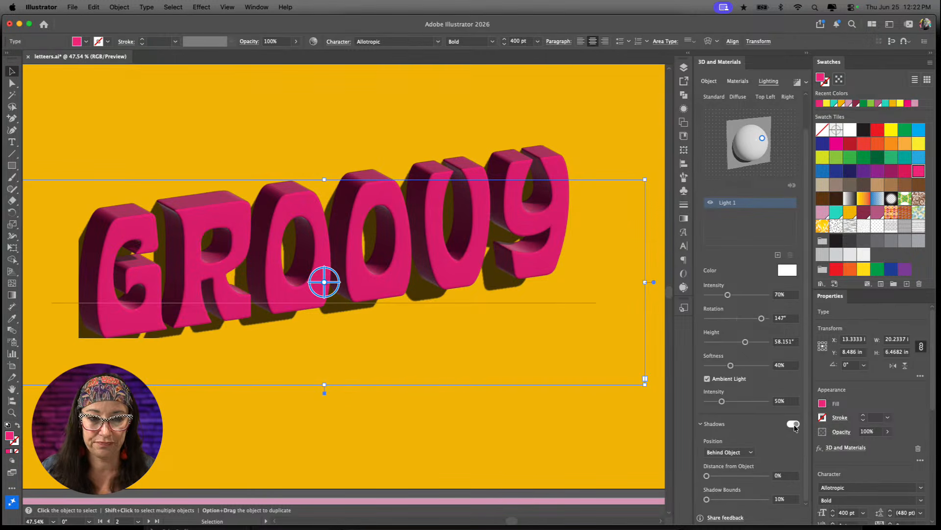
{"action": "left_click", "coordinate": [732, 454]}
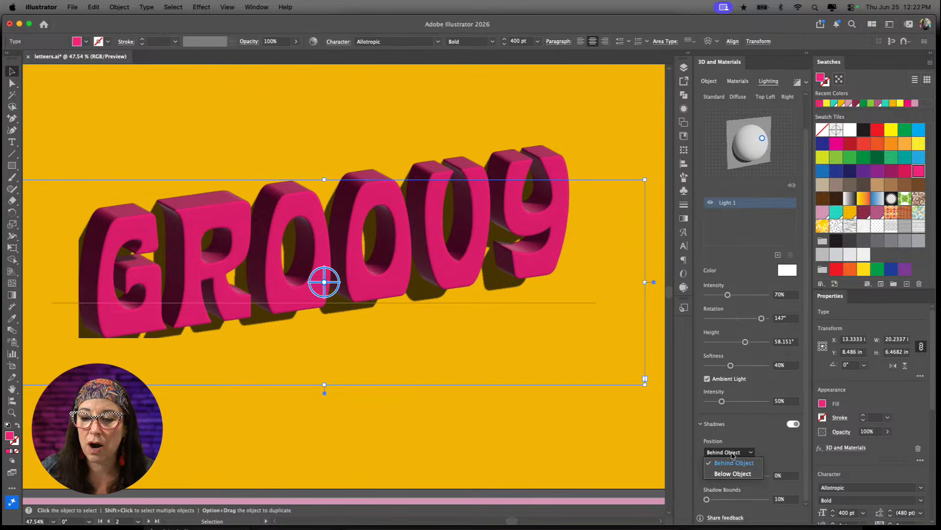
{"action": "left_click", "coordinate": [732, 474]}
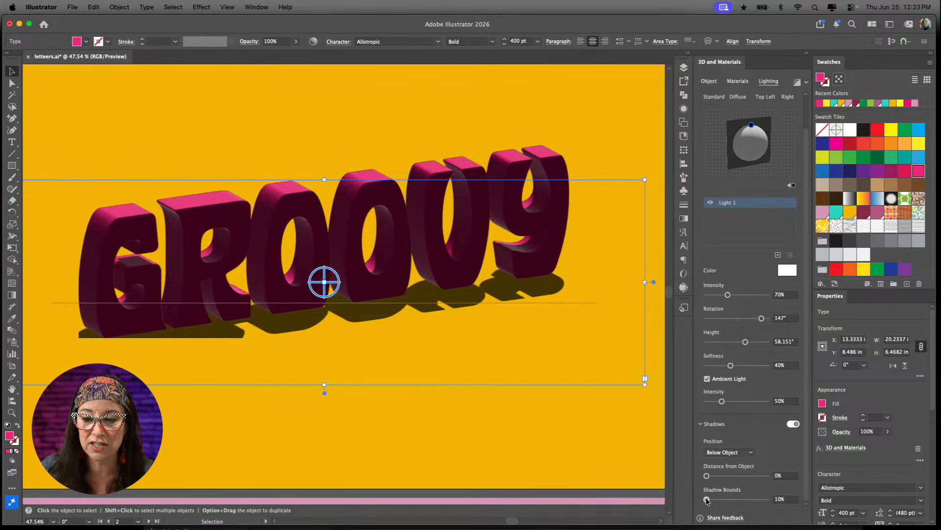
{"action": "left_click_drag", "start_coordinate": [707, 500], "coordinate": [736, 500]}
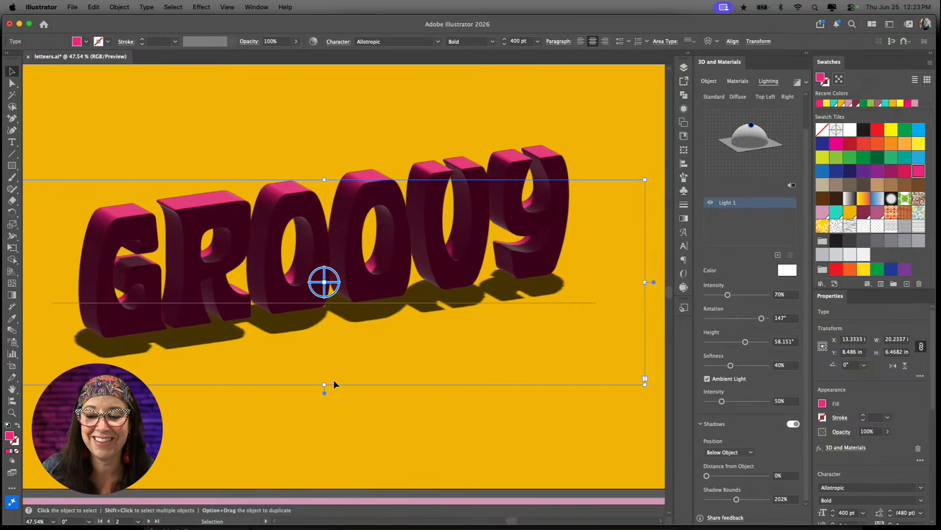
{"action": "double_click", "coordinate": [781, 500]}
{"action": "type", "text": "400"}
{"action": "key", "text": "Return"}
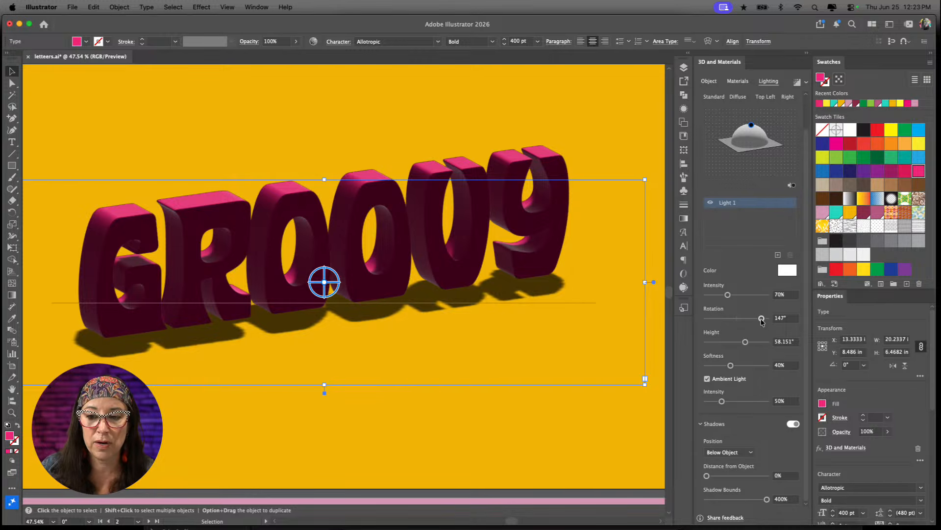
- Set Light 1's rotation to 180° and lower its height to 48° to lengthen the cast shadow
{"action": "mouse_move", "coordinate": [762, 319]}
{"action": "left_mouse_down"}
{"action": "mouse_move", "coordinate": [737, 323]}
{"action": "mouse_move", "coordinate": [774, 321]}
{"action": "left_mouse_up"}
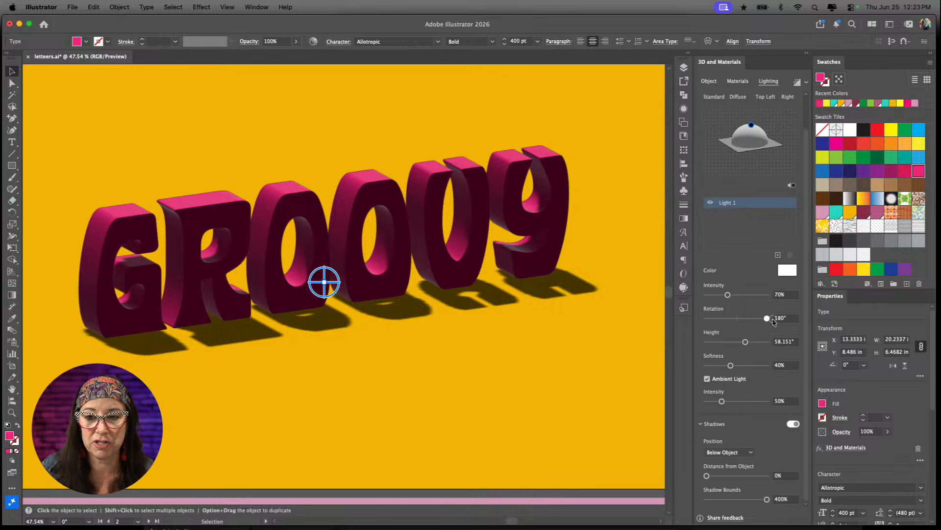
{"action": "scroll", "coordinate": [582, 351], "scroll_direction": "right", "scroll_amount": 10}
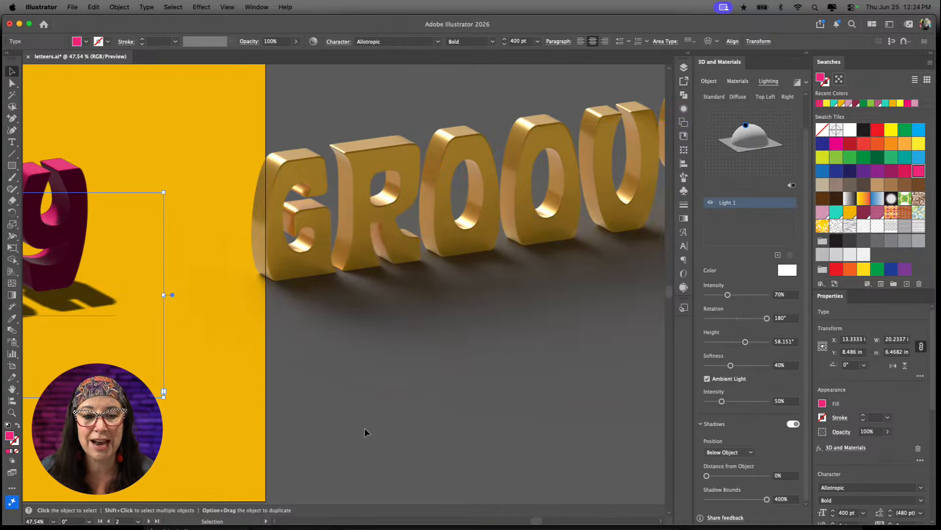
{"action": "scroll", "coordinate": [364, 431], "scroll_direction": "left", "scroll_amount": 10}
{"action": "scroll", "coordinate": [363, 431], "scroll_direction": "down", "scroll_amount": 2}
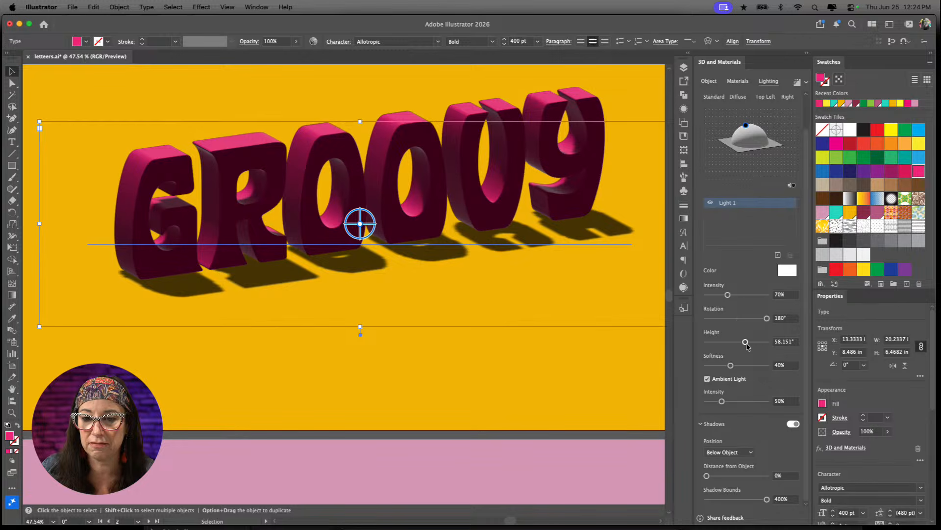
{"action": "left_click_drag", "start_coordinate": [745, 342], "coordinate": [740, 342]}
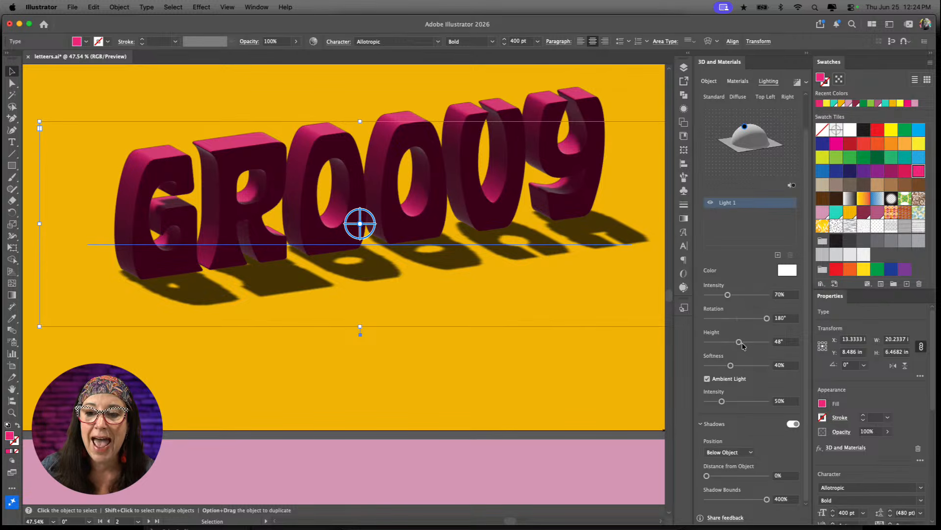
- Lower Light 1's height to 33° so the GROOVY lettering casts a longer shadow
{"action": "left_click_drag", "start_coordinate": [740, 343], "coordinate": [738, 344]}
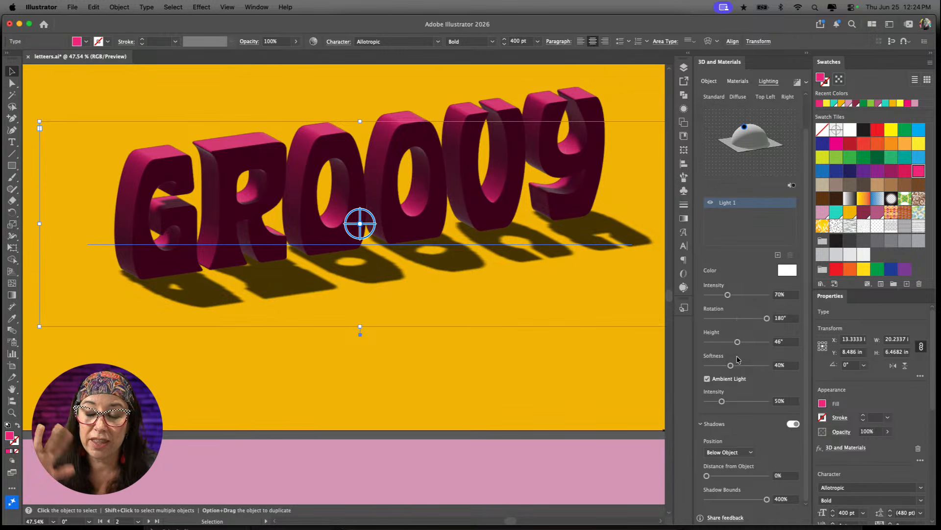
{"action": "left_click_drag", "start_coordinate": [737, 342], "coordinate": [715, 342]}
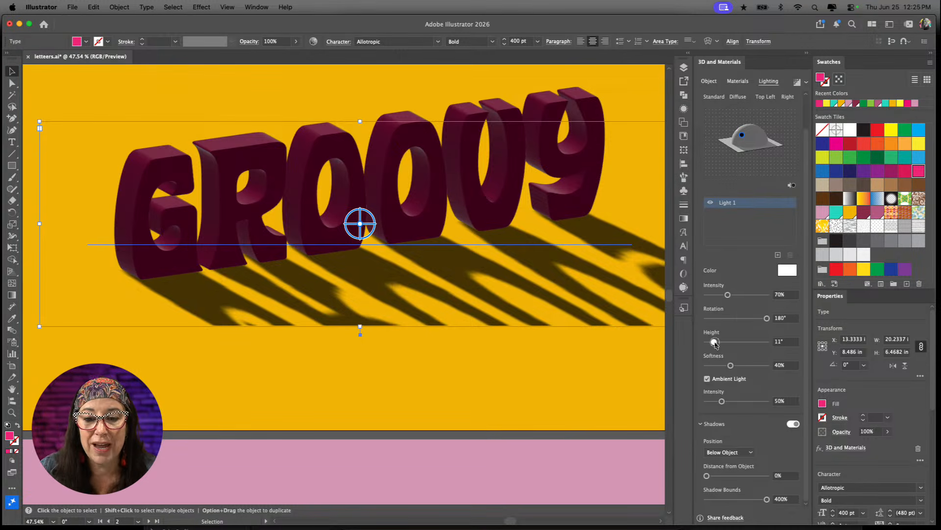
{"action": "mouse_move", "coordinate": [715, 343]}
{"action": "left_mouse_down"}
{"action": "mouse_move", "coordinate": [770, 343]}
{"action": "mouse_move", "coordinate": [730, 346]}
{"action": "left_mouse_up"}
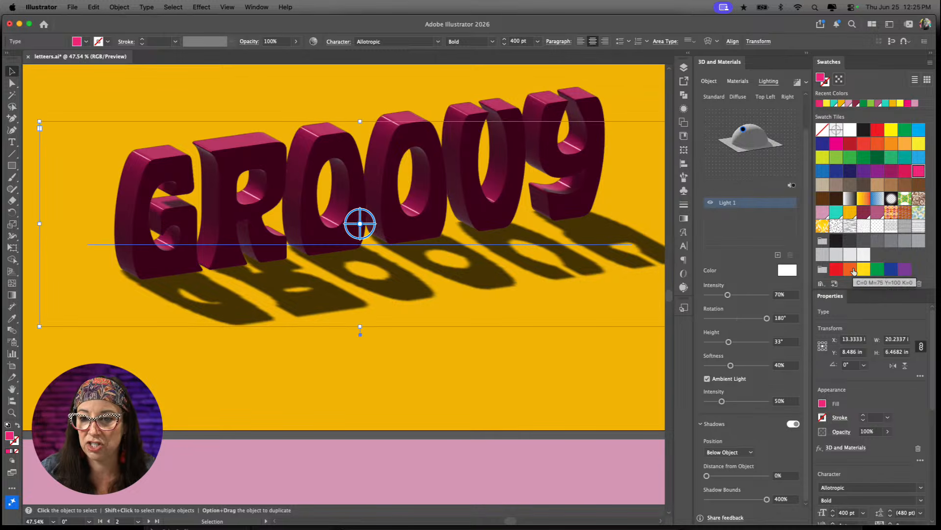
- Fill the GROOVY text with the golden yellow swatch matching the artboard background and set Light 1's intensity to 95%
{"action": "left_click", "coordinate": [851, 214]}
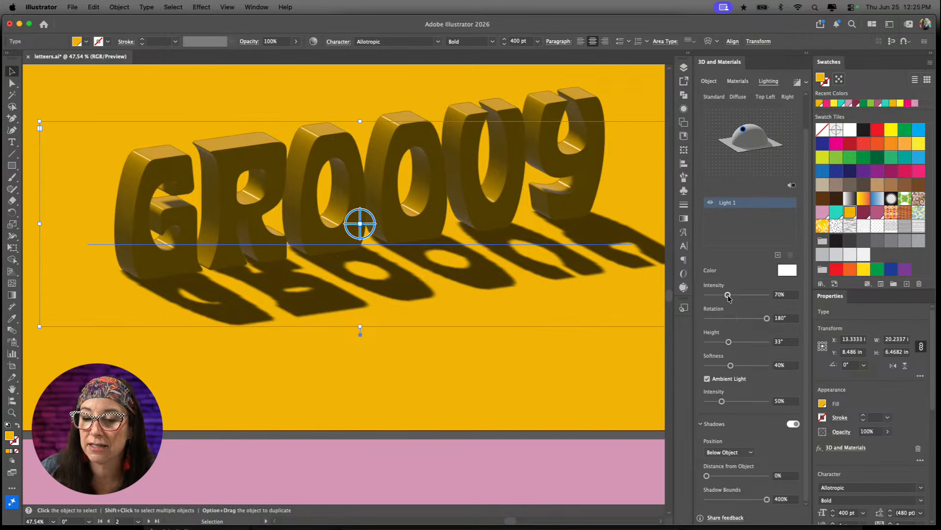
{"action": "left_click_drag", "start_coordinate": [728, 296], "coordinate": [744, 296]}
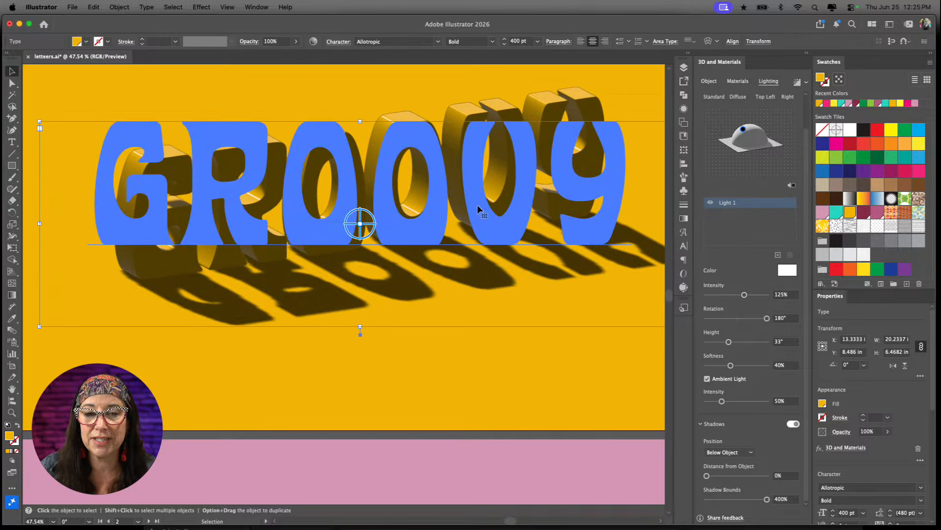
{"action": "mouse_move", "coordinate": [744, 294]}
{"action": "left_mouse_down"}
{"action": "mouse_move", "coordinate": [718, 298]}
{"action": "mouse_move", "coordinate": [757, 299]}
{"action": "mouse_move", "coordinate": [735, 300]}
{"action": "left_mouse_up"}
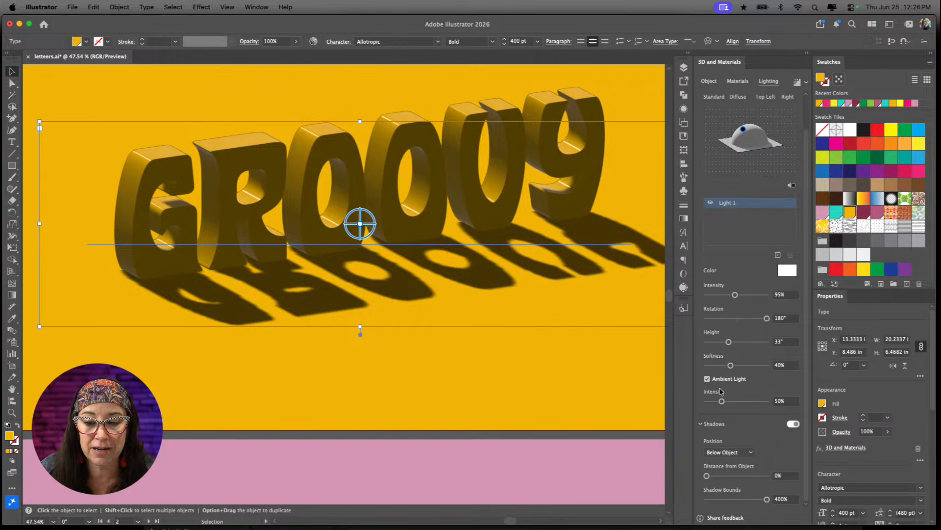
- Keep ambient light on with its intensity at 68% and set Light 1's softness to 59%
{"action": "left_click", "coordinate": [707, 379]}
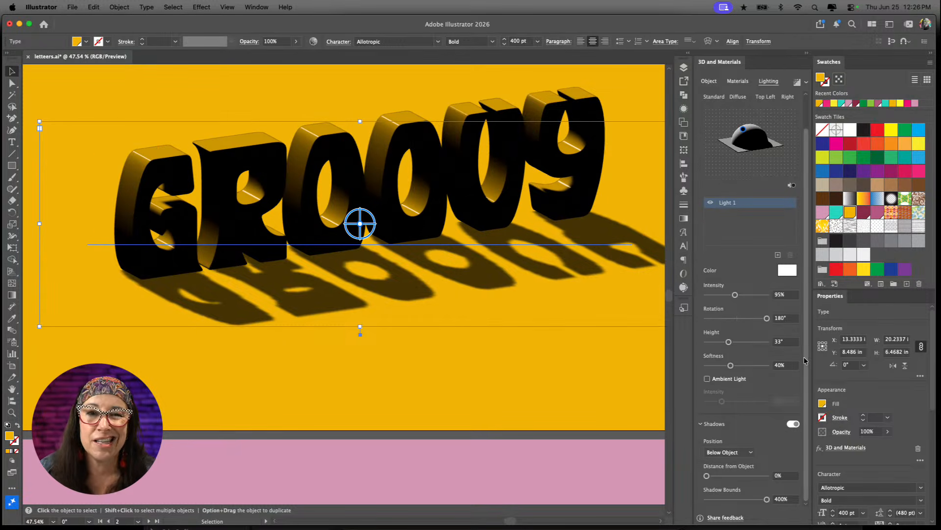
{"action": "left_click", "coordinate": [707, 379]}
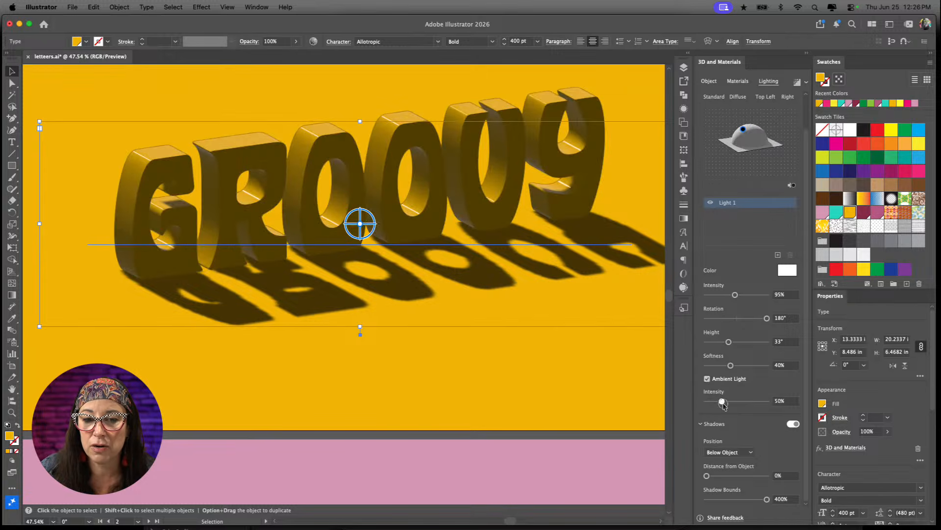
{"action": "mouse_move", "coordinate": [722, 401]}
{"action": "left_mouse_down"}
{"action": "mouse_move", "coordinate": [737, 402]}
{"action": "mouse_move", "coordinate": [728, 405]}
{"action": "left_mouse_up"}
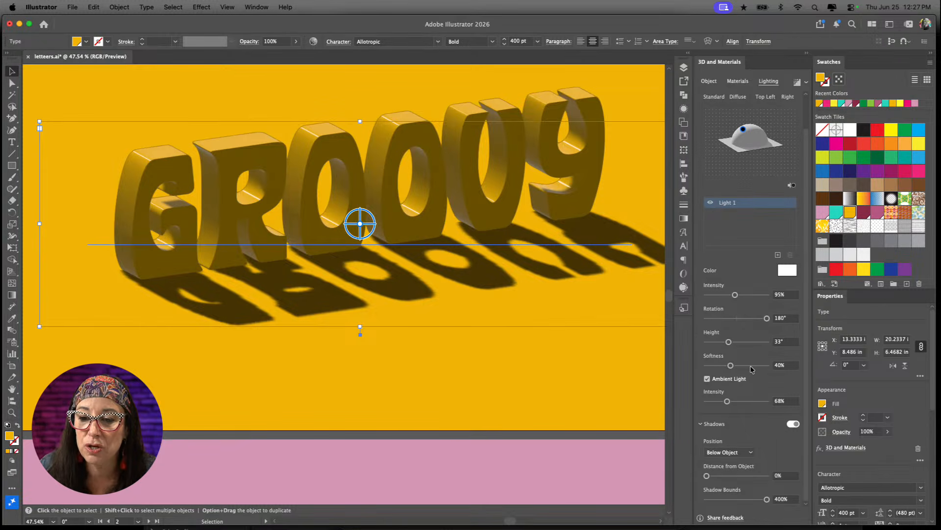
{"action": "left_click_drag", "start_coordinate": [731, 366], "coordinate": [742, 365]}
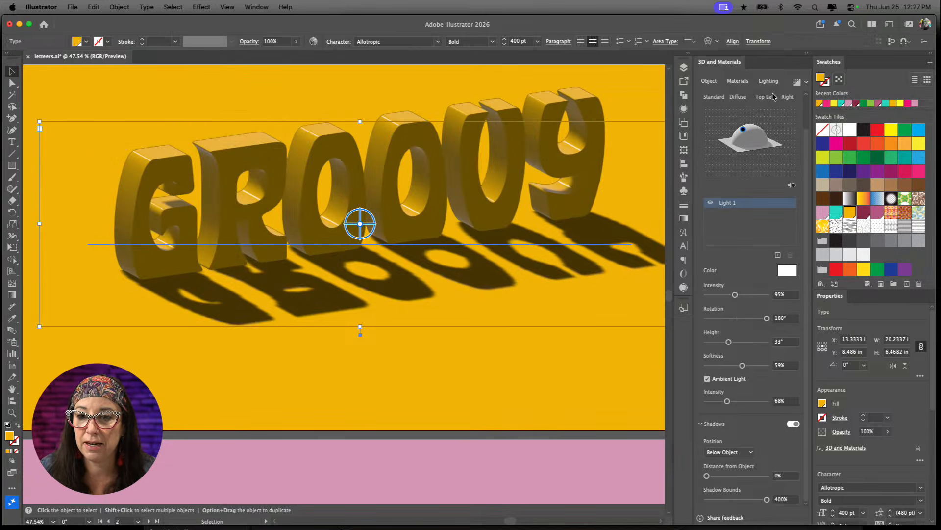
- Turn on ray tracing in the render settings and set its quality to High
{"action": "left_click", "coordinate": [807, 84]}
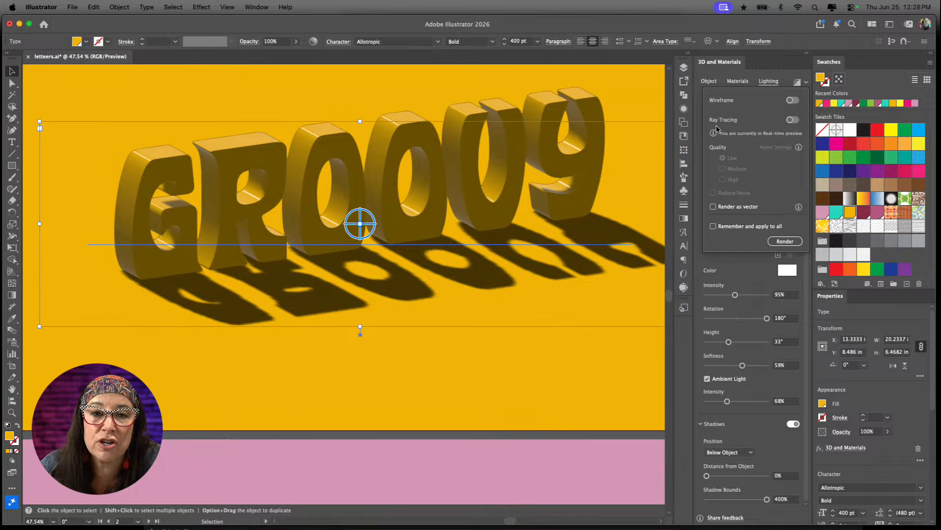
{"action": "left_click", "coordinate": [793, 121]}
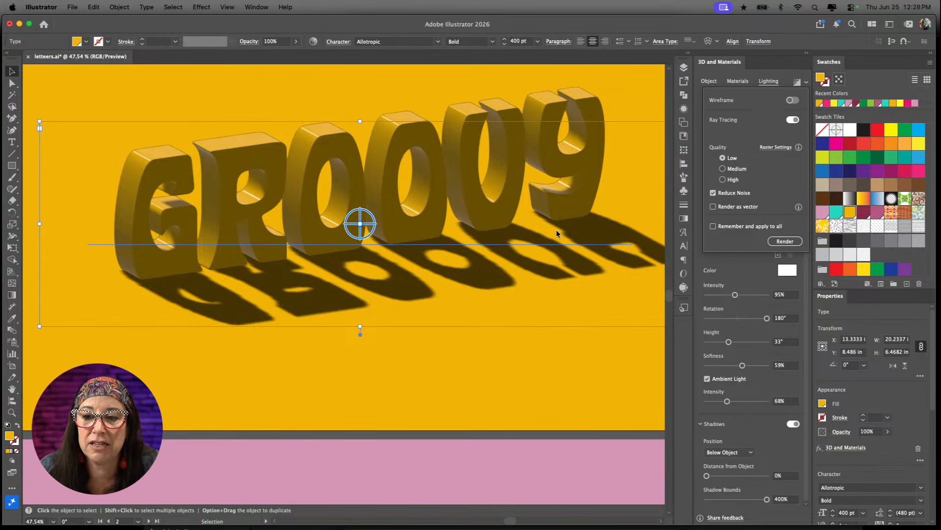
{"action": "left_click", "coordinate": [747, 178]}
- Open the document raster effects settings from the render options and accept them with the resolution at Screen (72 ppi)
{"action": "left_click", "coordinate": [782, 150]}
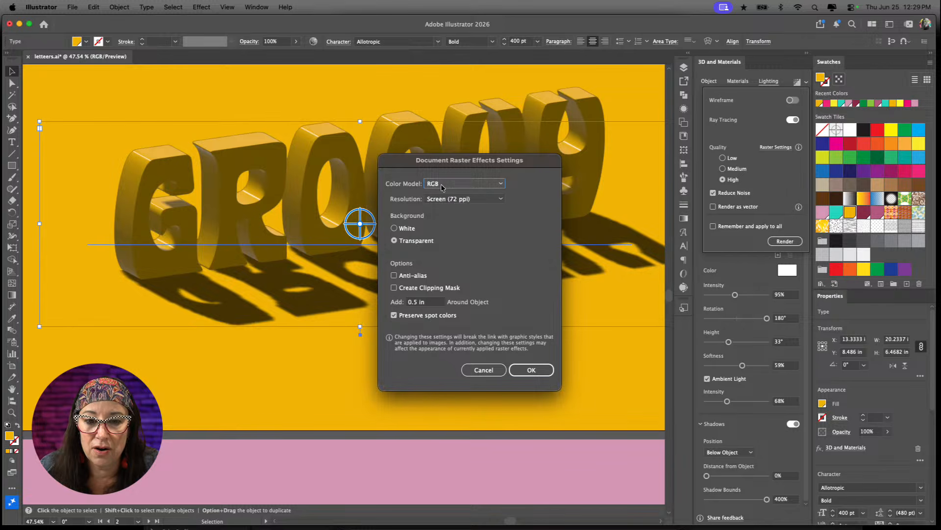
{"action": "left_click", "coordinate": [483, 200]}
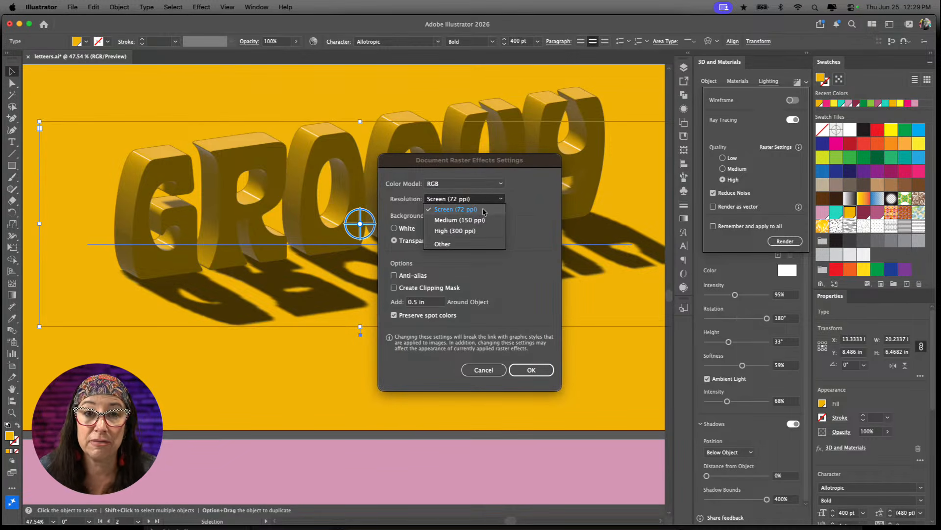
{"action": "left_click", "coordinate": [456, 211]}
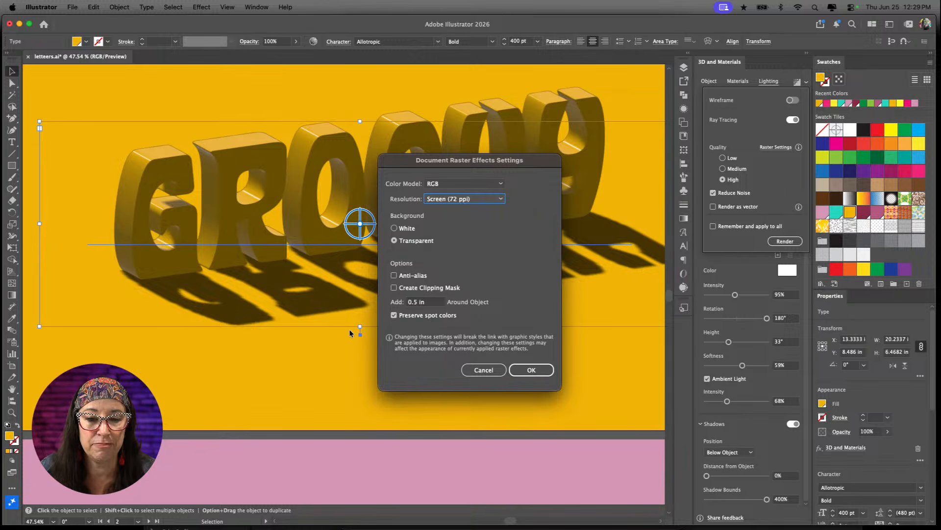
{"action": "left_click", "coordinate": [537, 372]}
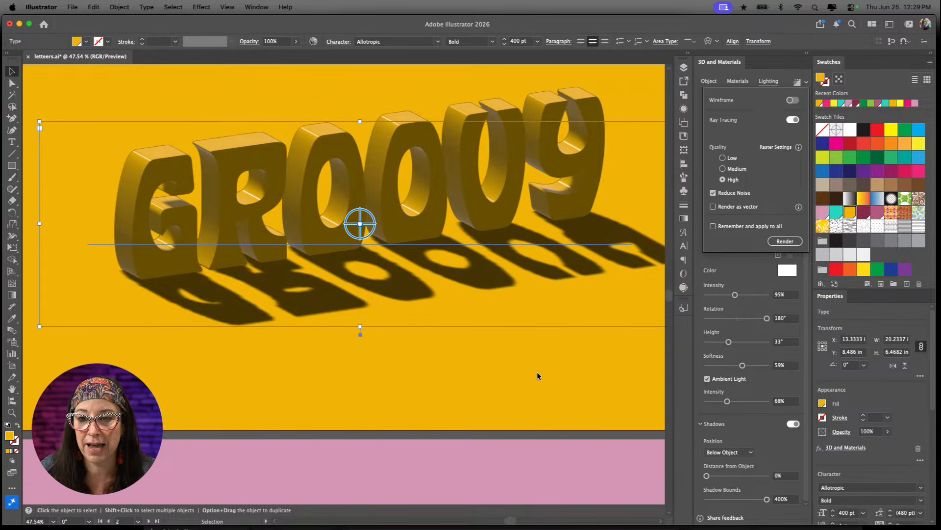
- Close the render settings and render the GROOVY text with ray tracing
{"action": "left_click", "coordinate": [807, 84]}
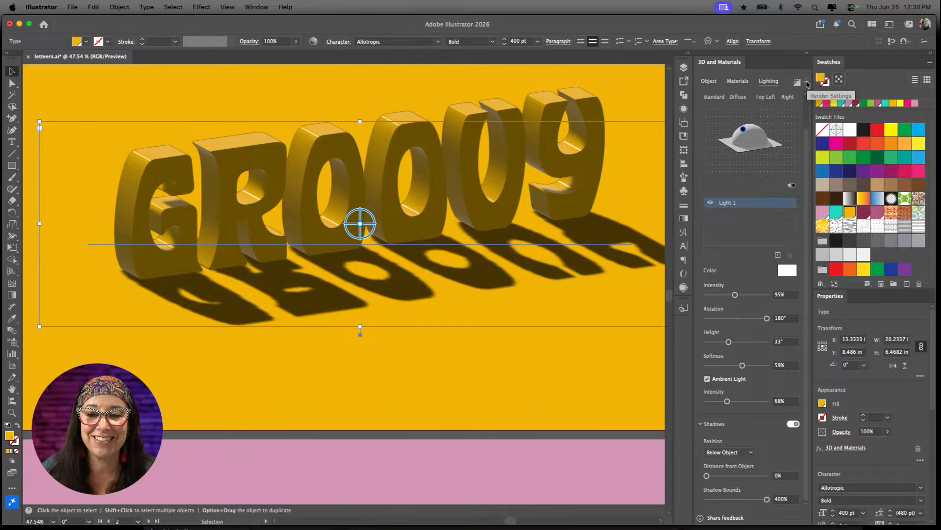
{"action": "left_click", "coordinate": [798, 82]}
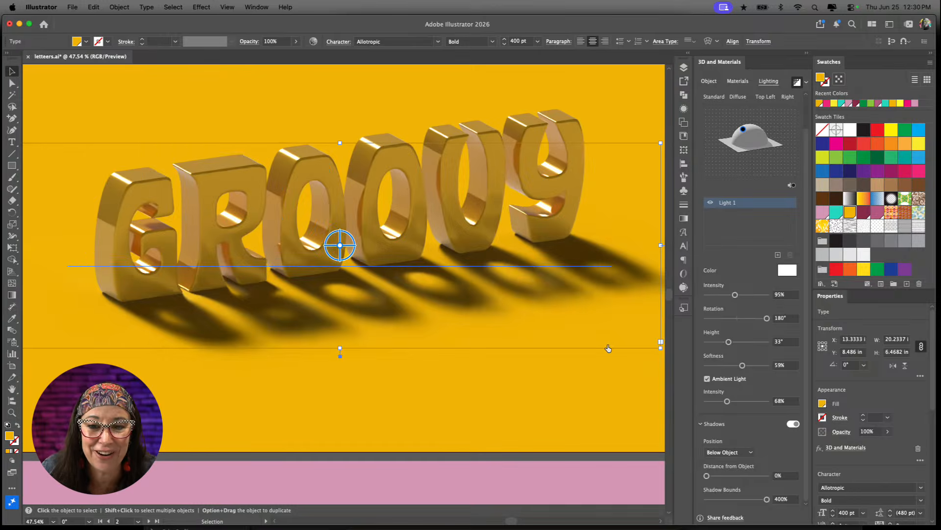
{"action": "scroll", "coordinate": [575, 415], "scroll_direction": "right", "scroll_amount": 3}
{"action": "scroll", "coordinate": [574, 416], "scroll_direction": "up", "scroll_amount": 1}
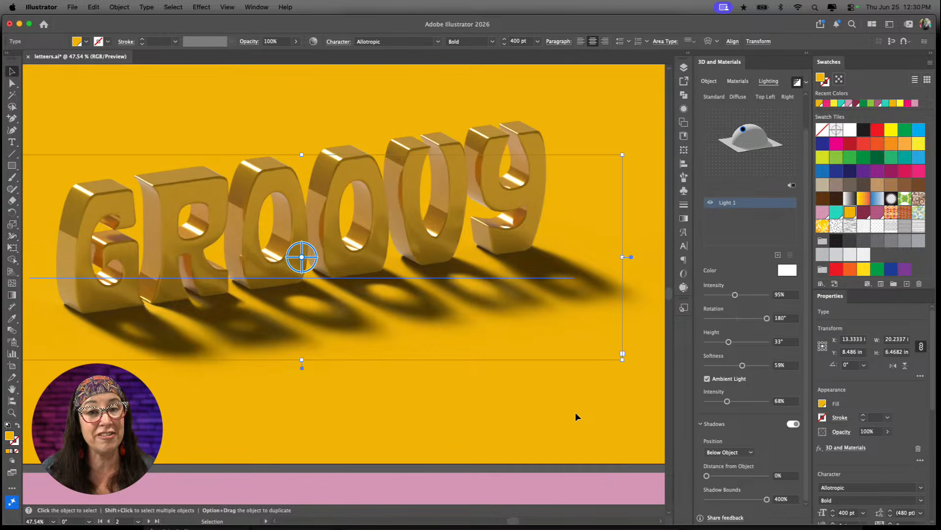
- Review the text's extrude, bevel and rotation settings and the Default material's roughness and metallic properties
{"action": "left_click", "coordinate": [713, 82]}
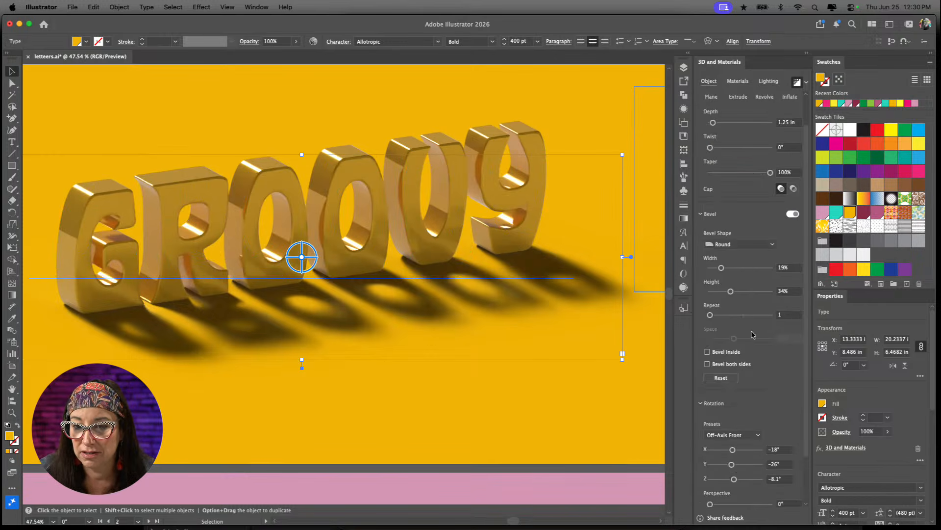
{"action": "scroll", "coordinate": [760, 400], "scroll_direction": "down", "scroll_amount": 2}
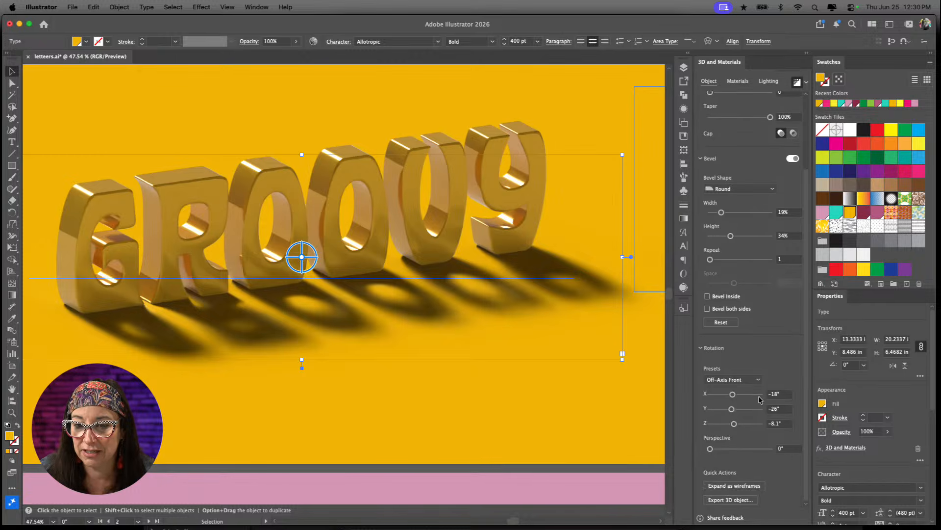
{"action": "scroll", "coordinate": [760, 400], "scroll_direction": "up", "scroll_amount": 3}
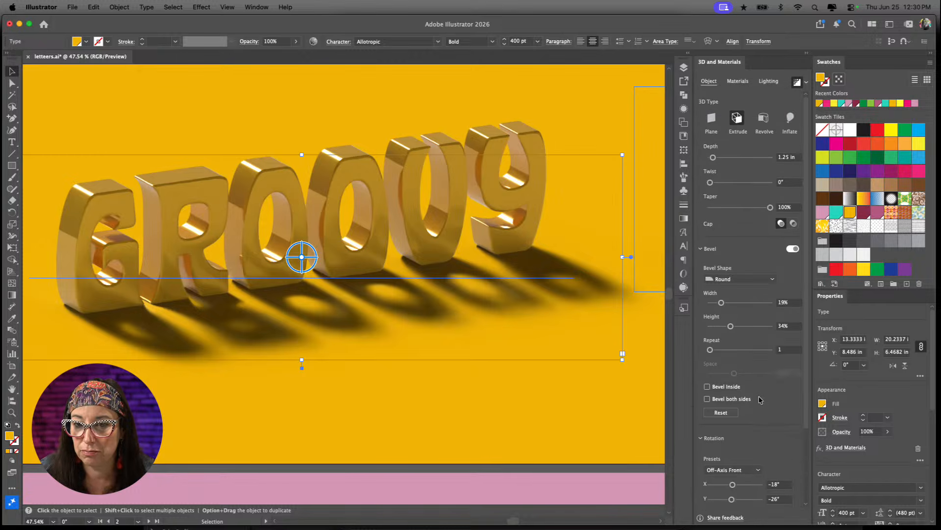
{"action": "left_click", "coordinate": [738, 81]}
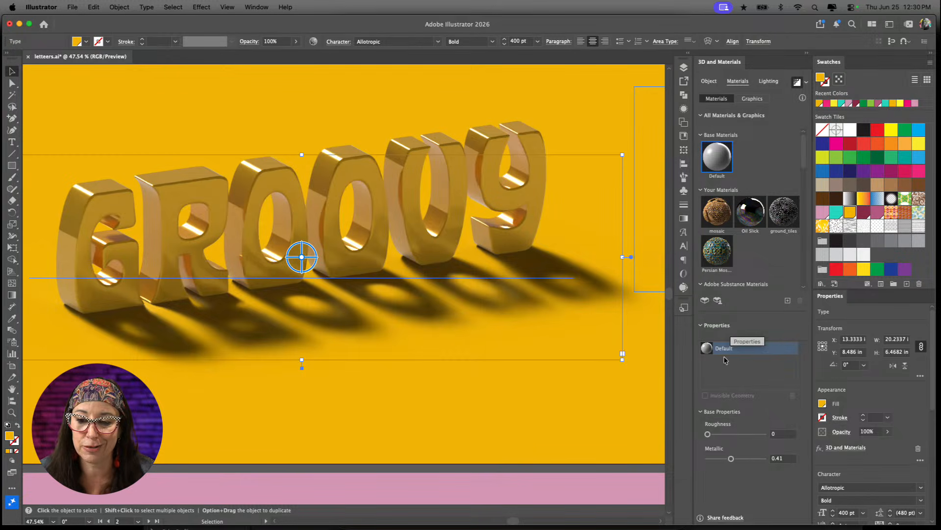
{"action": "left_click", "coordinate": [731, 459]}
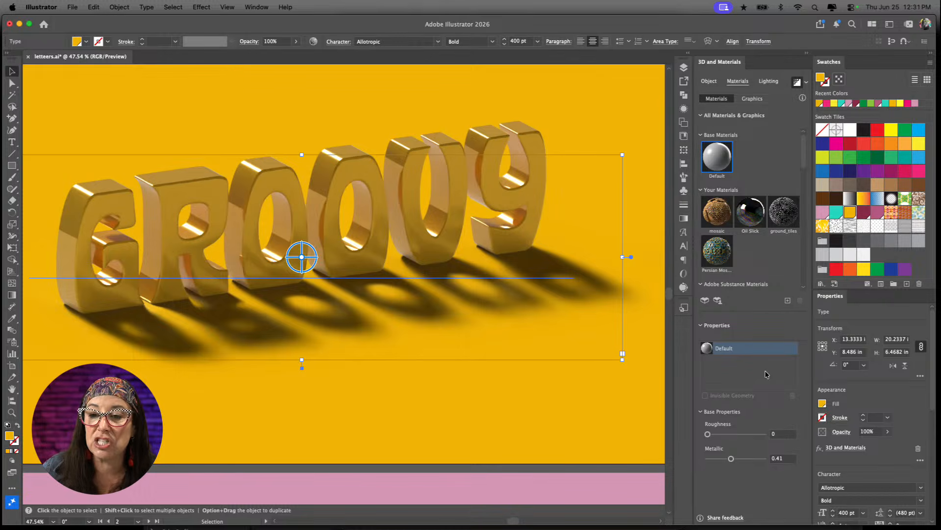
- Try Light 1 at a rotation of -88°, return it to 180°, and deselect the text
{"action": "left_click", "coordinate": [768, 81]}
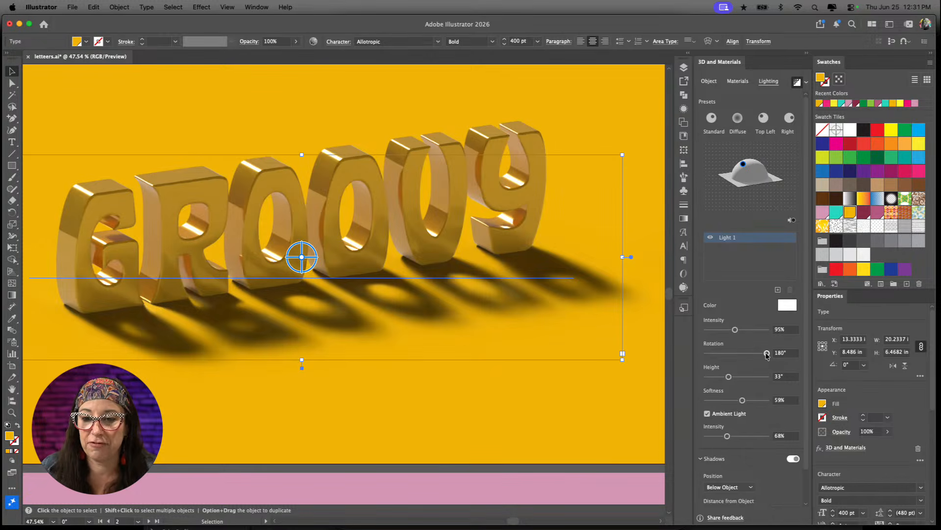
{"action": "left_click_drag", "start_coordinate": [767, 354], "coordinate": [722, 354]}
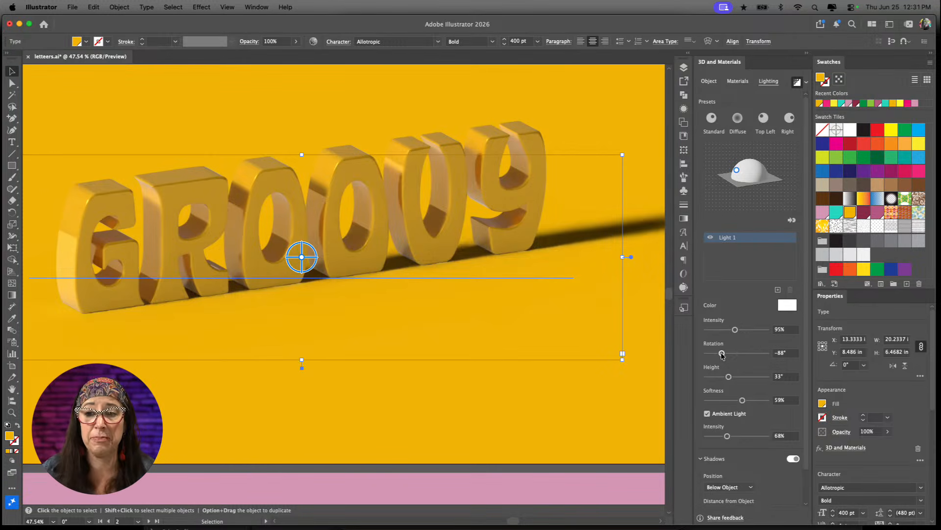
{"action": "left_click", "coordinate": [787, 353]}
{"action": "type", "text": "180"}
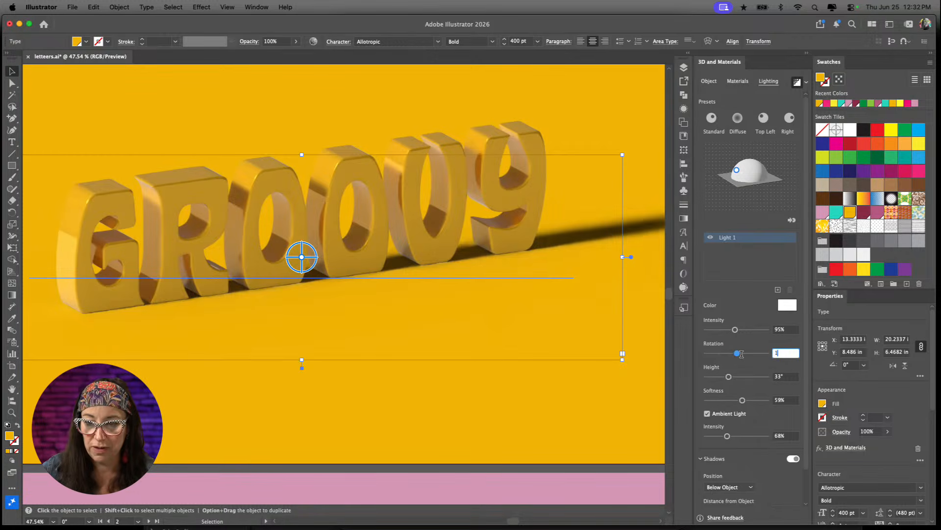
{"action": "key", "text": "Tab"}
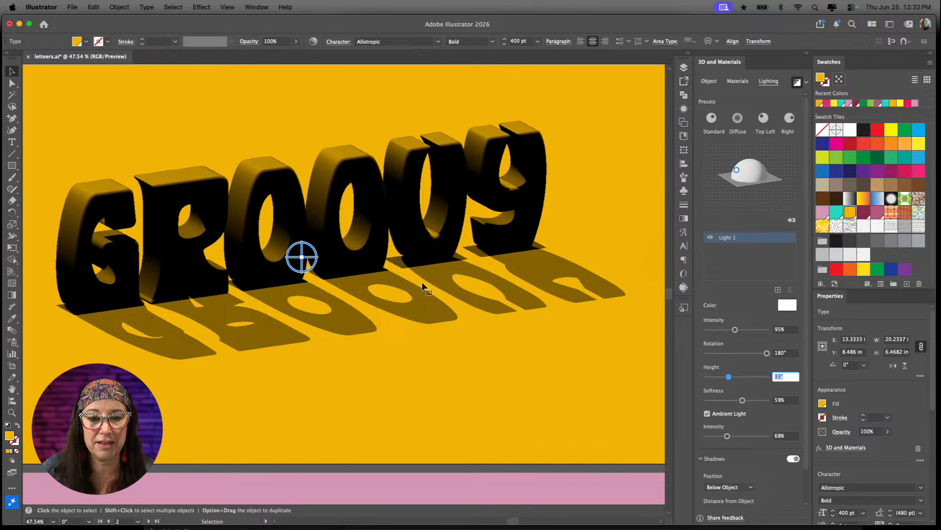
{"action": "left_click", "coordinate": [555, 357]}
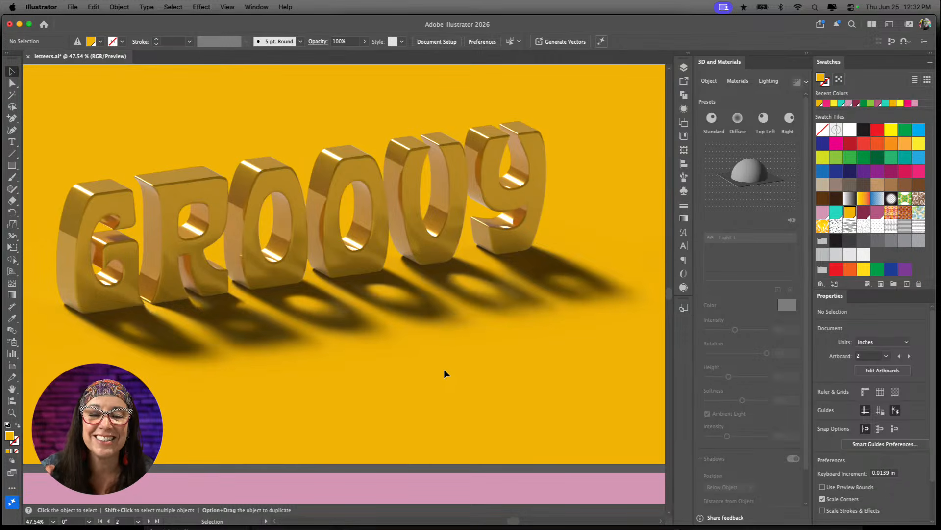
- Switch the GROOVY text to real-time preview and back to the ray-traced render to compare them
{"action": "left_click", "coordinate": [491, 264]}
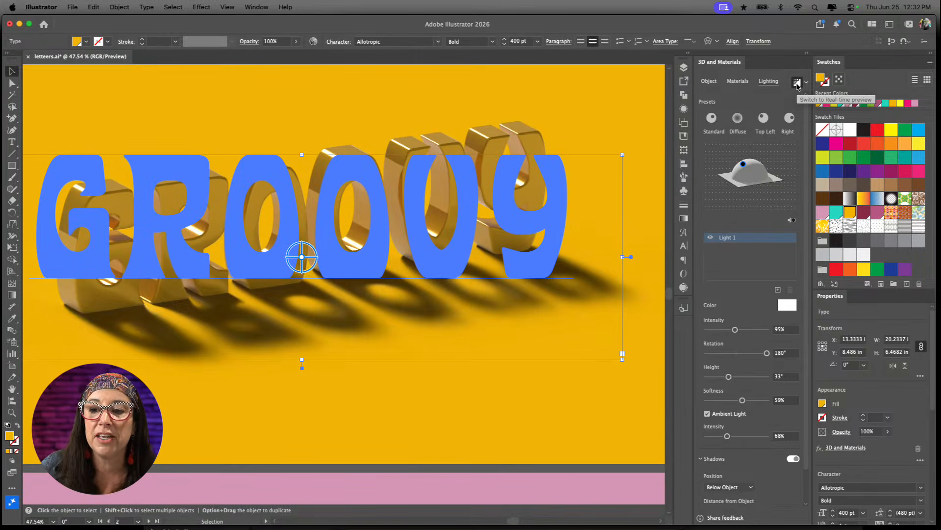
{"action": "left_click", "coordinate": [798, 83]}
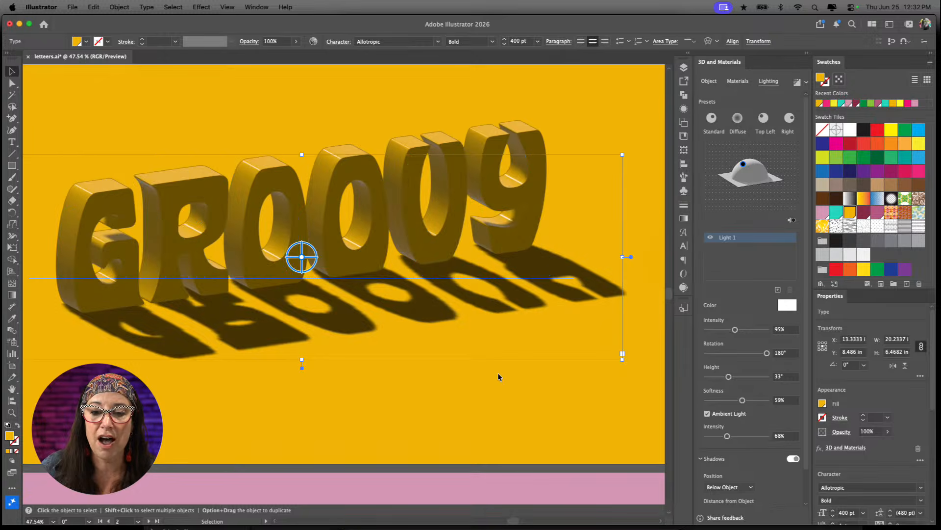
{"action": "left_click", "coordinate": [520, 378]}
{"action": "left_click", "coordinate": [428, 213]}
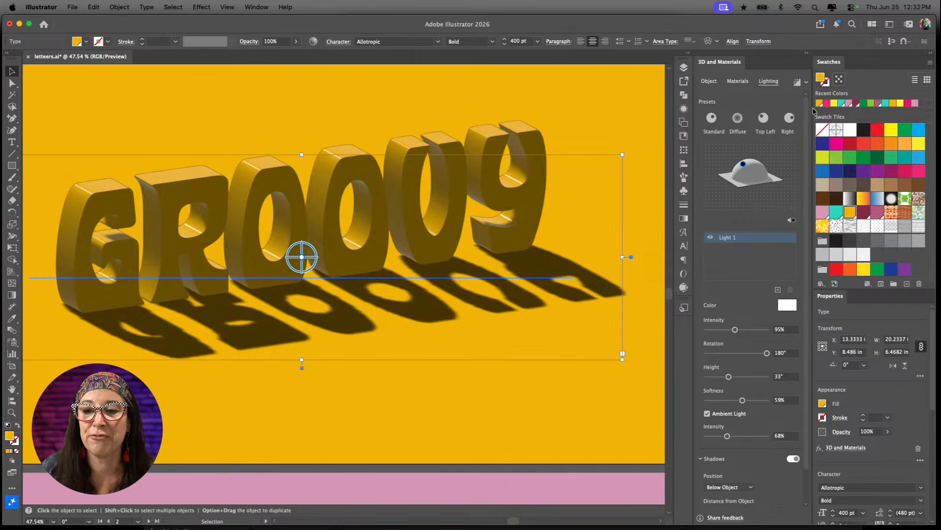
{"action": "mouse_move", "coordinate": [404, 528]}
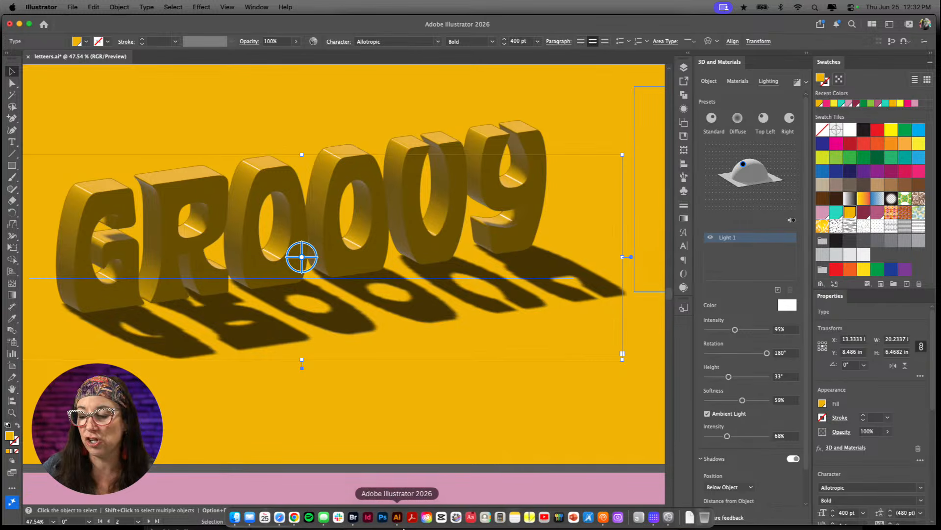
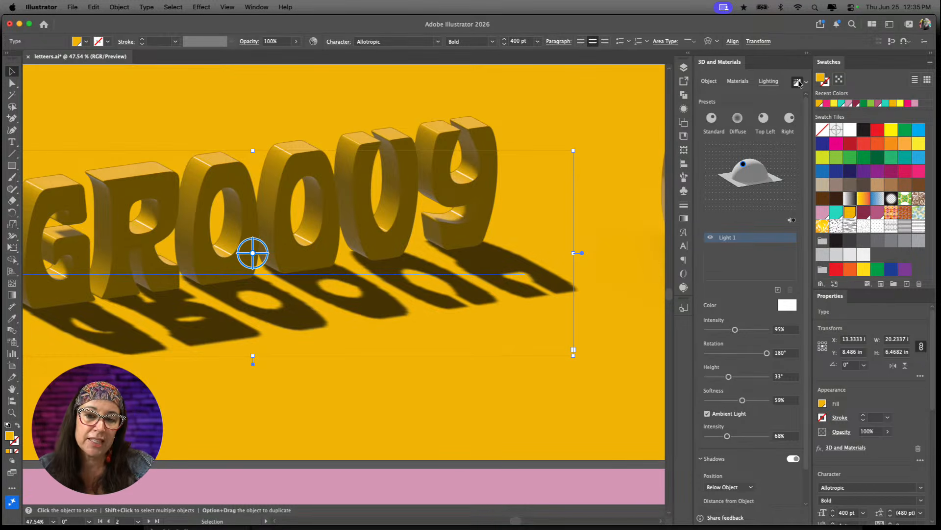
{"action": "left_click", "coordinate": [797, 82]}
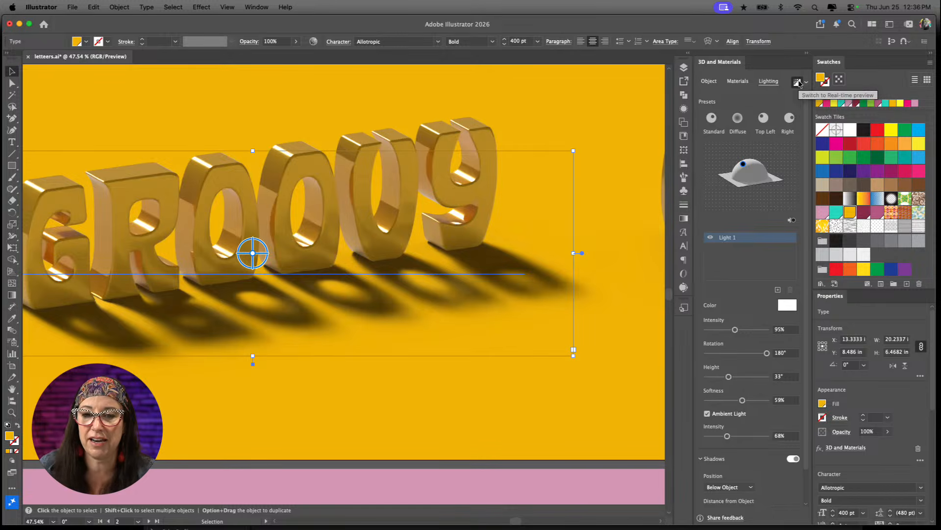
- Duplicate the flat GROOVY text from below the artboards, fill the copy with pink, and place it under the 3D lettering on Artboard 2
{"action": "left_click", "coordinate": [798, 82]}
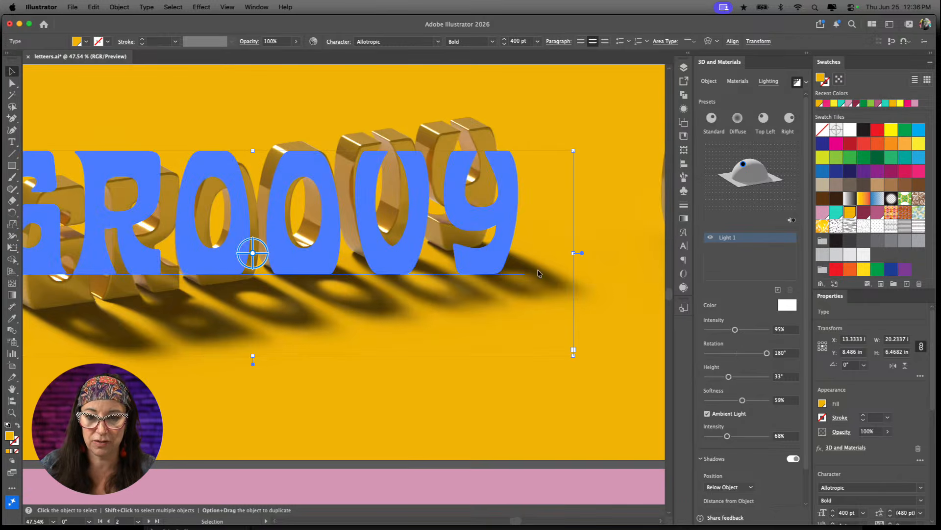
{"action": "scroll", "coordinate": [539, 273], "scroll_direction": "down", "scroll_amount": 5}
{"action": "scroll", "coordinate": [538, 273], "scroll_direction": "down", "scroll_amount": 5}
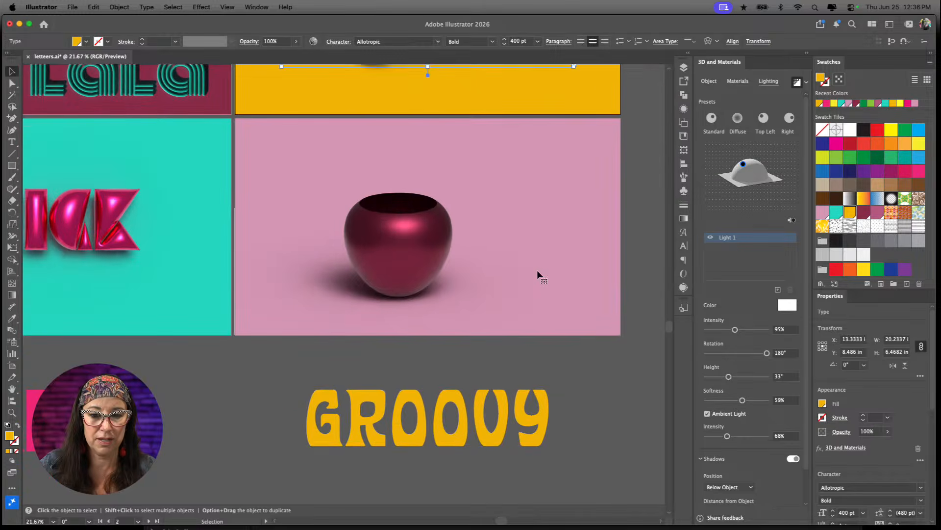
{"action": "left_click", "coordinate": [495, 437]}
{"action": "scroll", "coordinate": [495, 437], "scroll_direction": "right", "scroll_amount": 2}
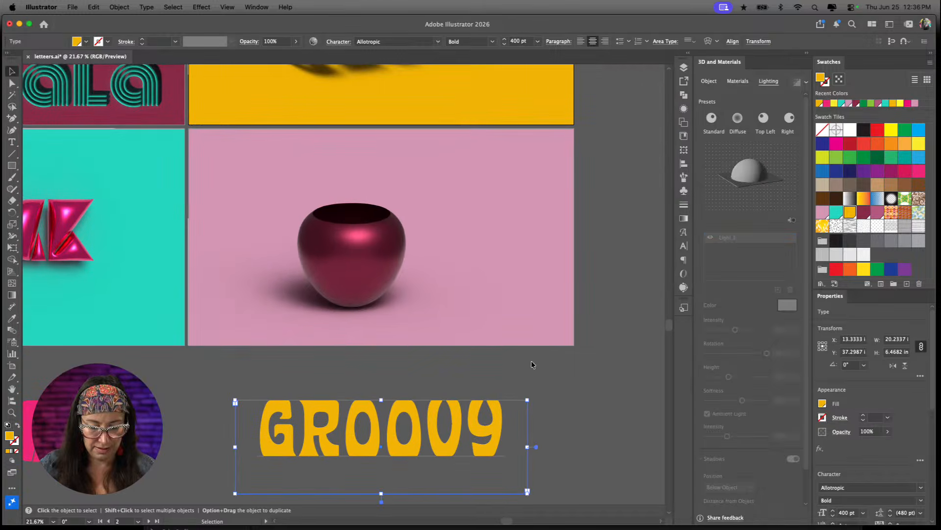
{"action": "left_click_drag", "start_coordinate": [414, 448], "coordinate": [527, 220]}
{"action": "scroll", "coordinate": [527, 219], "scroll_direction": "up", "scroll_amount": 5}
{"action": "scroll", "coordinate": [527, 219], "scroll_direction": "right", "scroll_amount": 4}
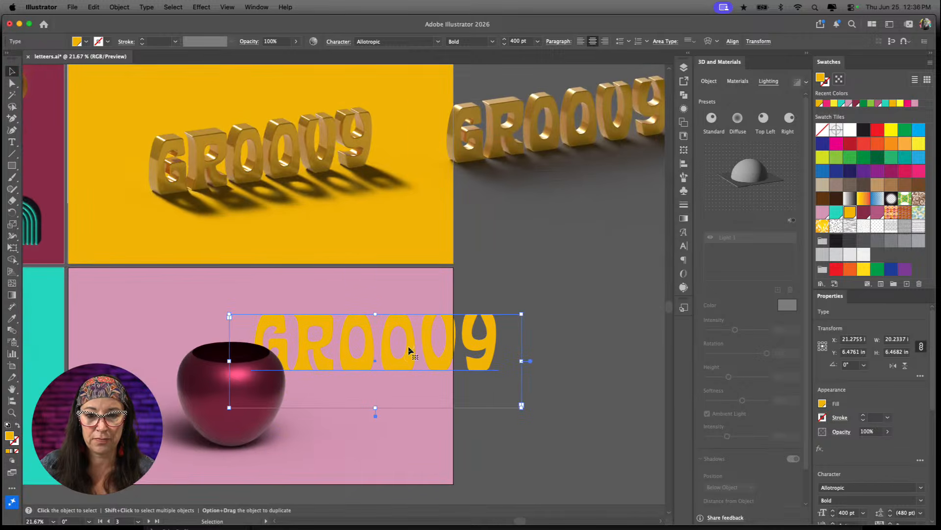
{"action": "left_click_drag", "start_coordinate": [409, 350], "coordinate": [617, 241]}
{"action": "left_click", "coordinate": [918, 172]}
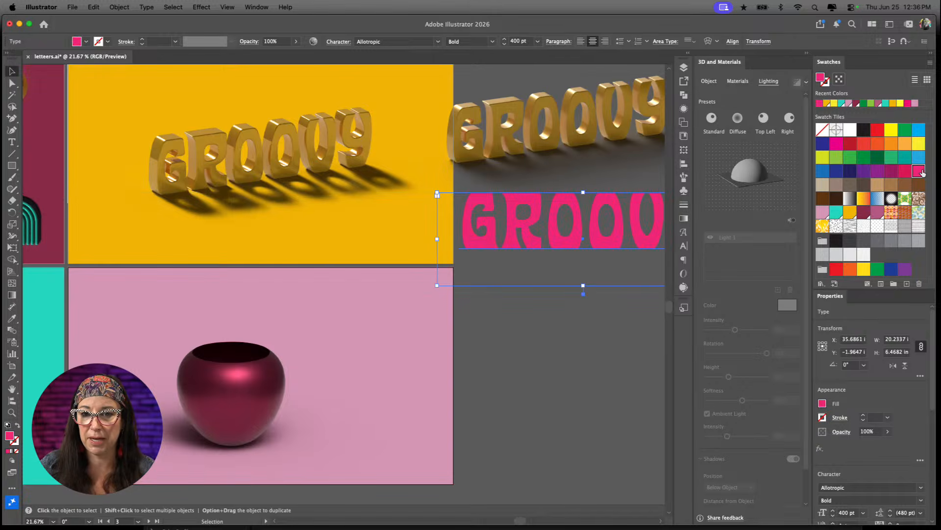
{"action": "left_click_drag", "start_coordinate": [607, 235], "coordinate": [423, 251]}
- Save the 3D GROOVY text's look as a new graphic style and check its 3D and Materials effect in the appearance
{"action": "left_click", "coordinate": [338, 209]}
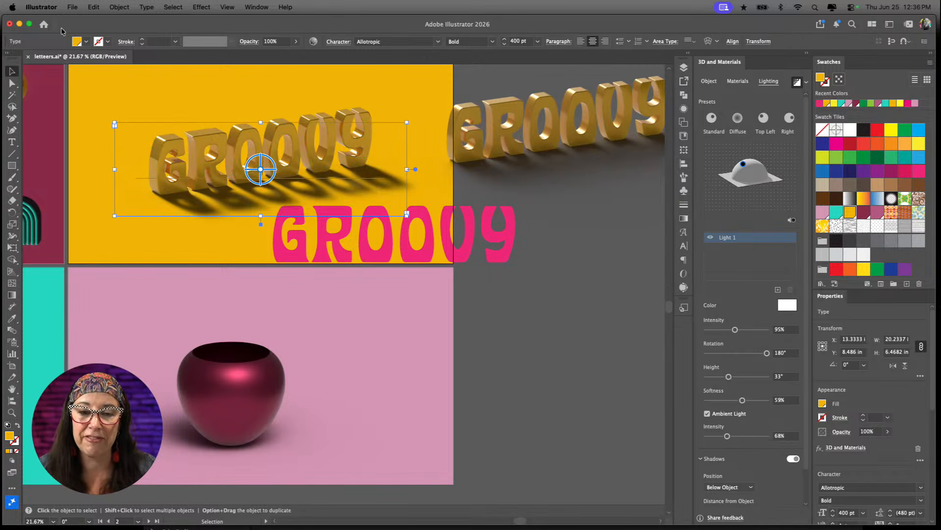
{"action": "left_click", "coordinate": [257, 8]}
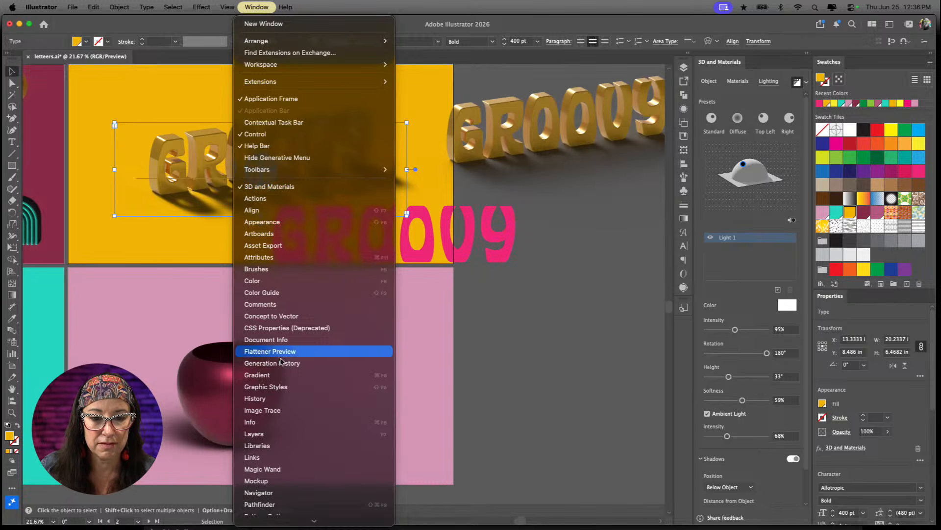
{"action": "left_click", "coordinate": [281, 386]}
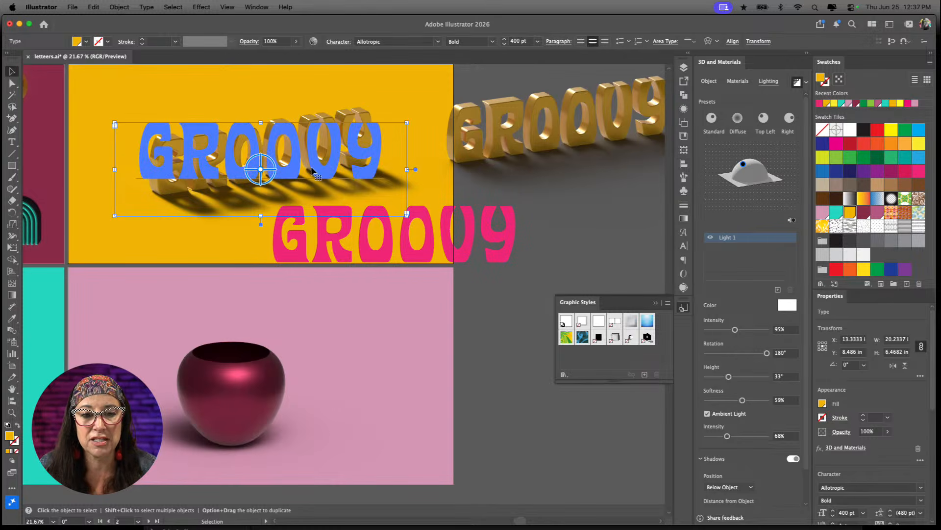
{"action": "left_click_drag", "start_coordinate": [311, 171], "coordinate": [618, 367]}
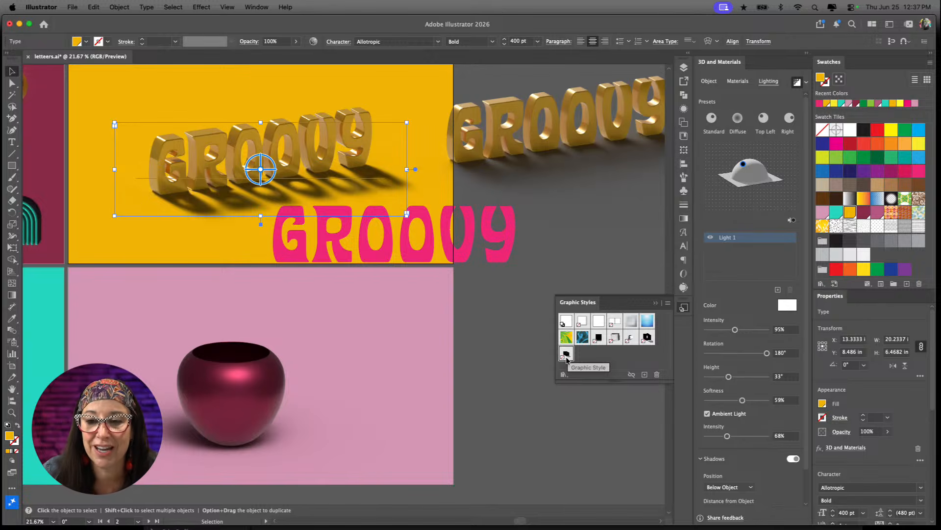
{"action": "left_click", "coordinate": [566, 358]}
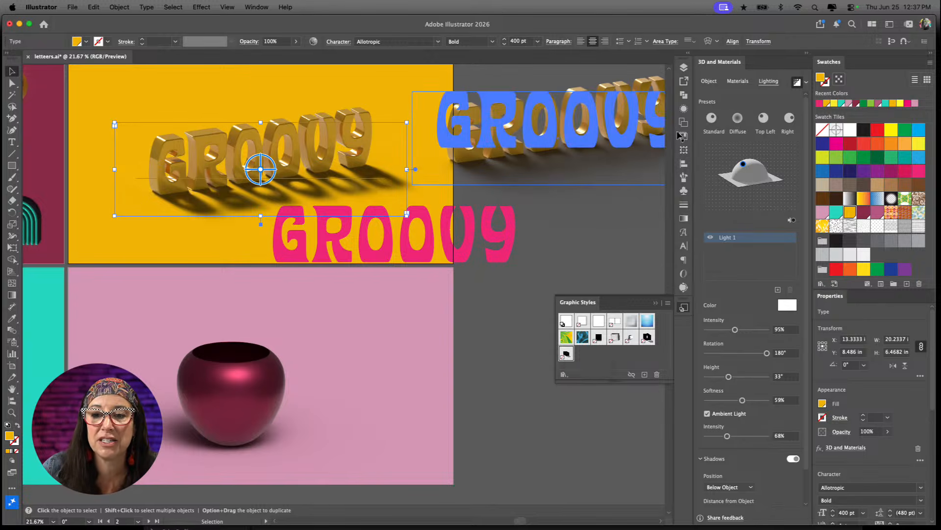
{"action": "left_click", "coordinate": [685, 109]}
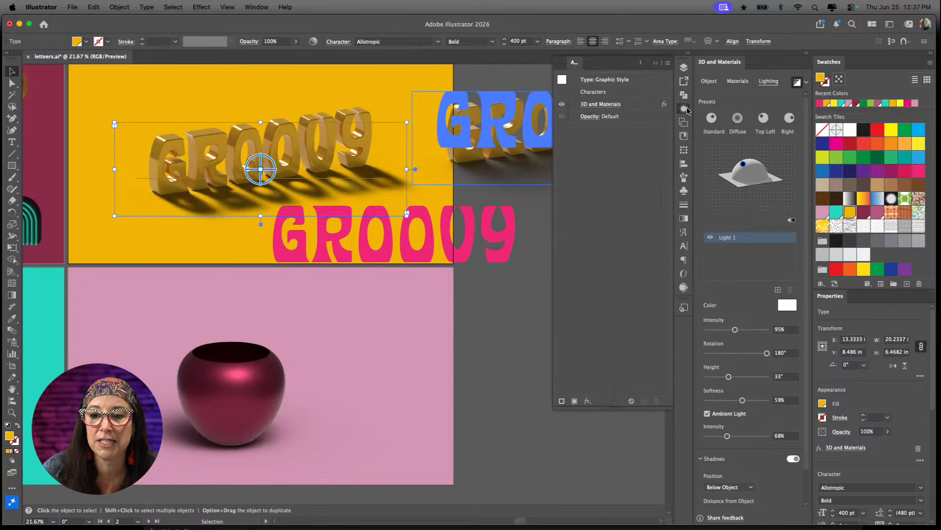
{"action": "left_click", "coordinate": [645, 109]}
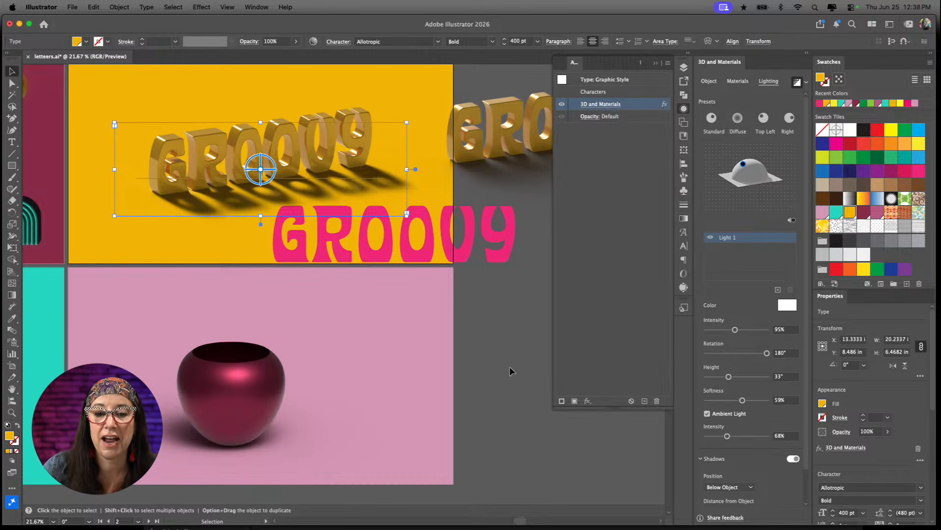
- Apply the newly saved 3D graphic style to the flat pink GROOVY text
{"action": "scroll", "coordinate": [510, 366], "scroll_direction": "right", "scroll_amount": 5}
{"action": "scroll", "coordinate": [510, 366], "scroll_direction": "up", "scroll_amount": 1}
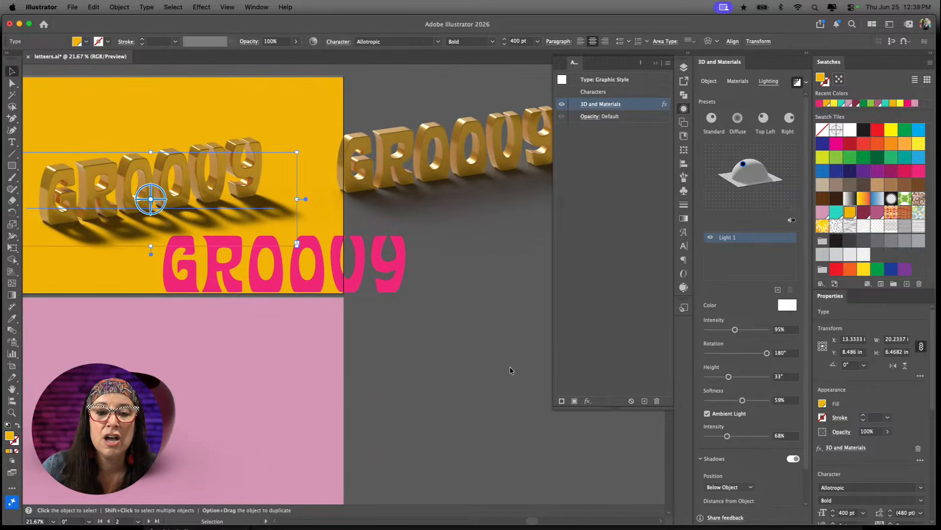
{"action": "left_click", "coordinate": [411, 268]}
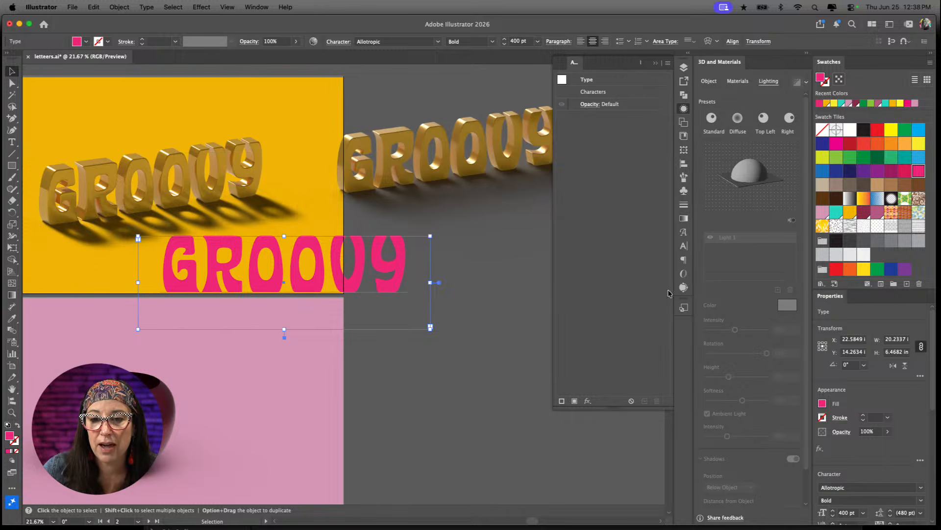
{"action": "left_click", "coordinate": [684, 308]}
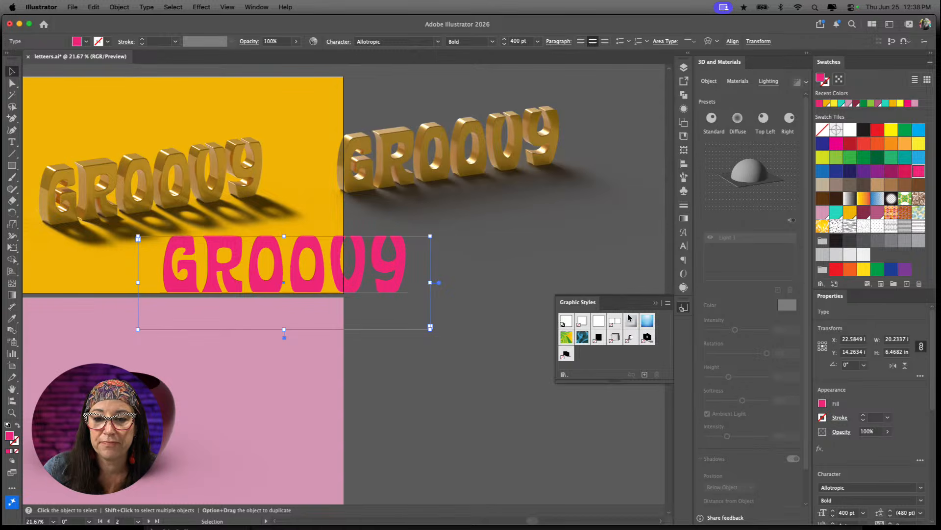
{"action": "left_click", "coordinate": [569, 356]}
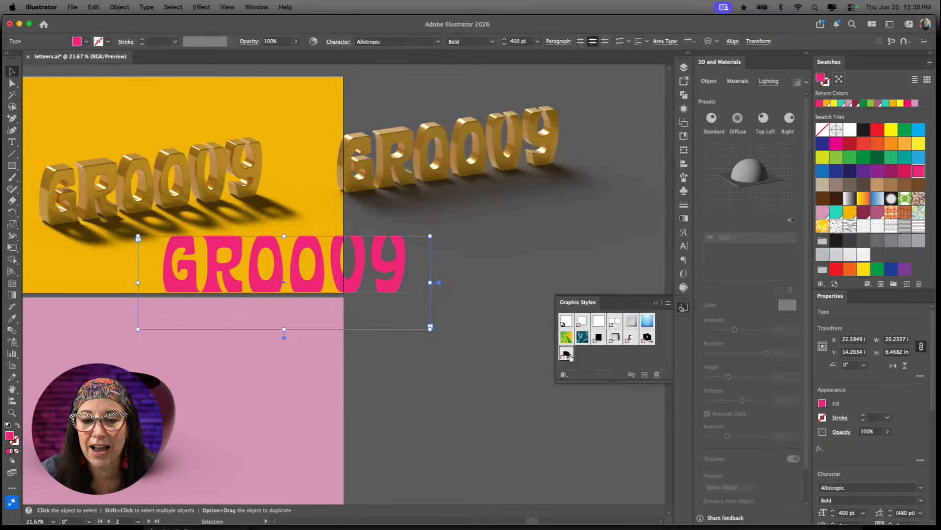
{"action": "left_click", "coordinate": [569, 355]}
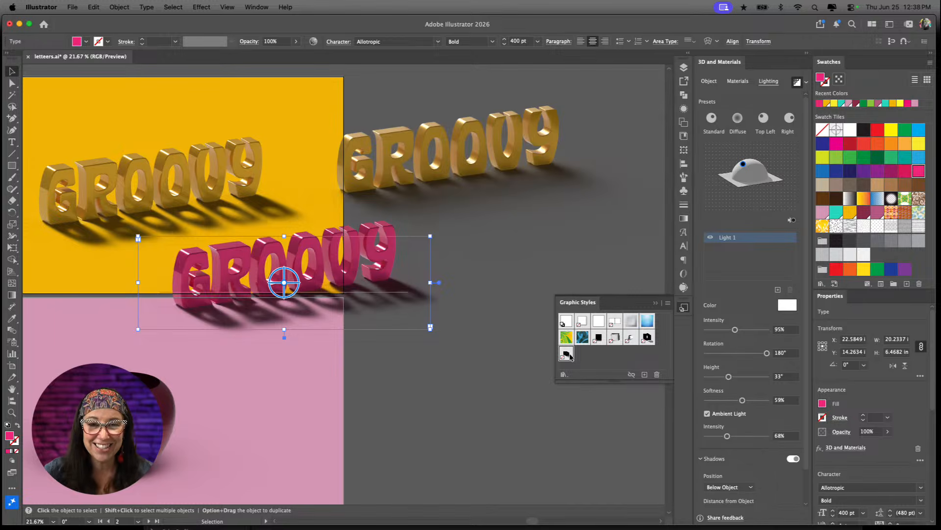
{"action": "key", "text": "super+equal"}
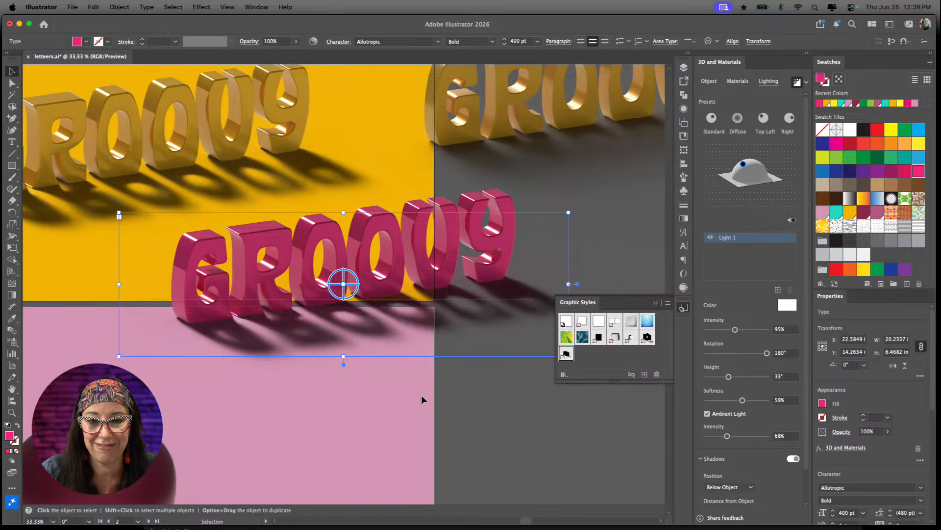
- Move the rendered 3D SLICK text below the teal artboard, put the flat pink SLICK text in its place, and deselect
{"action": "scroll", "coordinate": [421, 395], "scroll_direction": "right", "scroll_amount": 3}
{"action": "scroll", "coordinate": [421, 395], "scroll_direction": "left", "scroll_amount": 6}
{"action": "scroll", "coordinate": [422, 395], "scroll_direction": "down", "scroll_amount": 2}
{"action": "scroll", "coordinate": [416, 396], "scroll_direction": "left", "scroll_amount": 15}
{"action": "scroll", "coordinate": [415, 396], "scroll_direction": "down", "scroll_amount": 4}
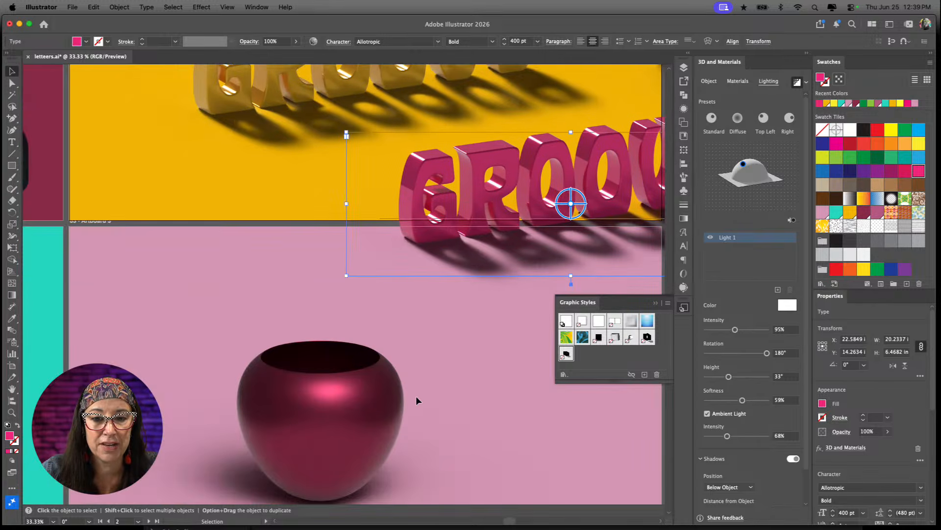
{"action": "scroll", "coordinate": [301, 414], "scroll_direction": "right", "scroll_amount": 3}
{"action": "scroll", "coordinate": [301, 415], "scroll_direction": "down", "scroll_amount": 1}
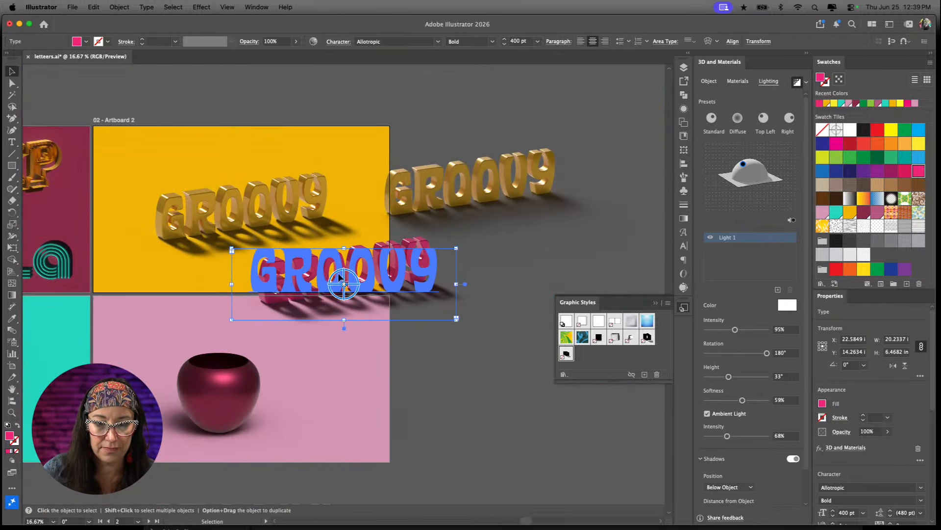
{"action": "scroll", "coordinate": [164, 335], "scroll_direction": "left", "scroll_amount": 10}
{"action": "scroll", "coordinate": [163, 335], "scroll_direction": "down", "scroll_amount": 2}
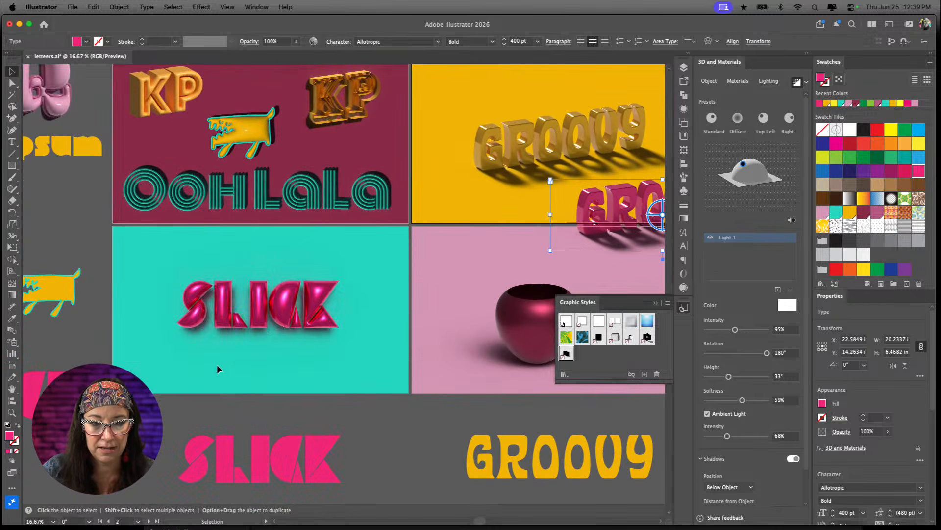
{"action": "left_click", "coordinate": [270, 298]}
{"action": "left_click_drag", "start_coordinate": [271, 298], "coordinate": [150, 496]}
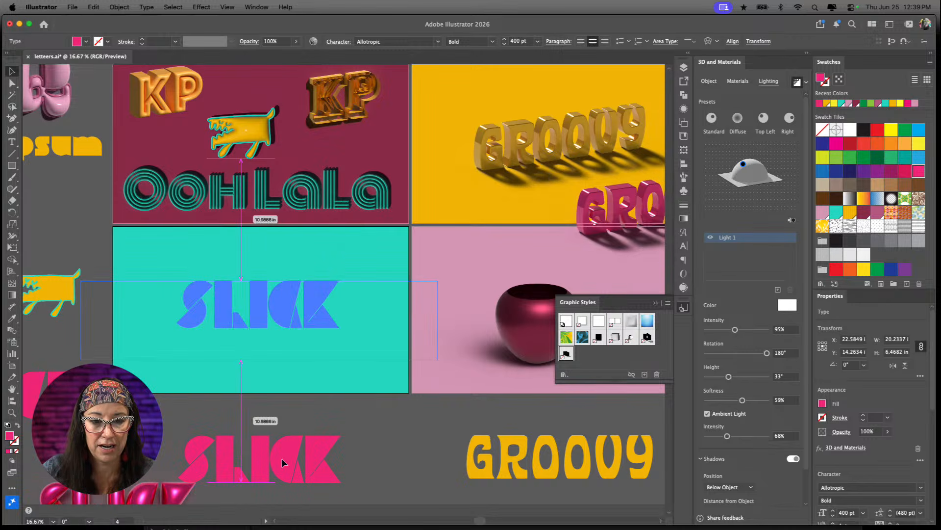
{"action": "left_click_drag", "start_coordinate": [281, 458], "coordinate": [296, 291]}
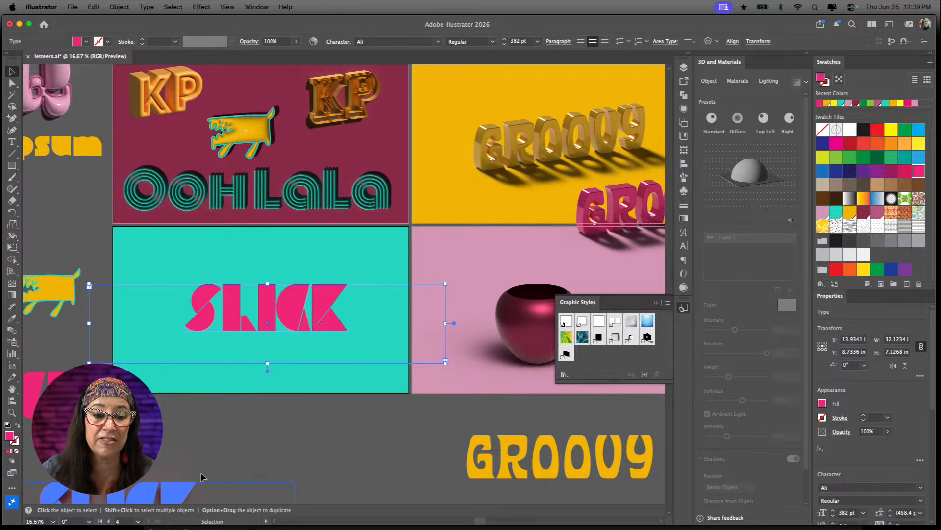
{"action": "left_click_drag", "start_coordinate": [201, 478], "coordinate": [336, 454]}
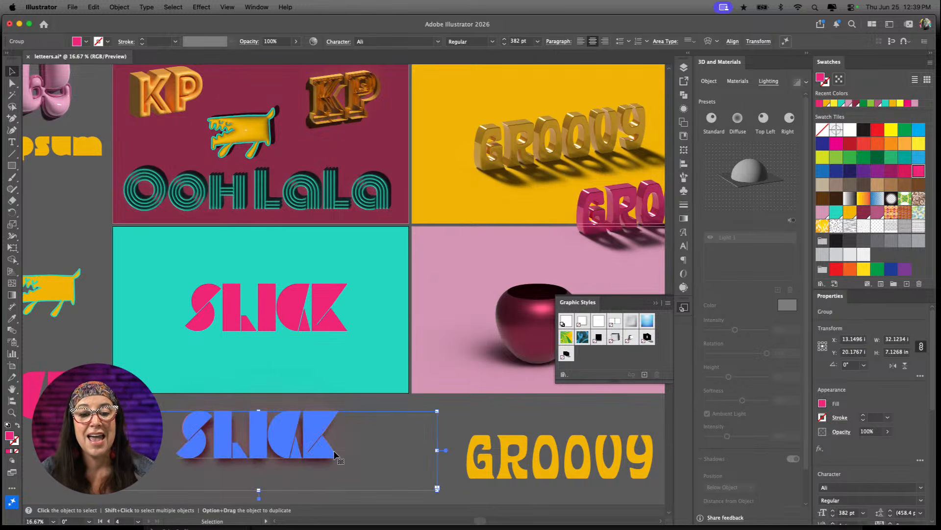
{"action": "left_click", "coordinate": [450, 420]}
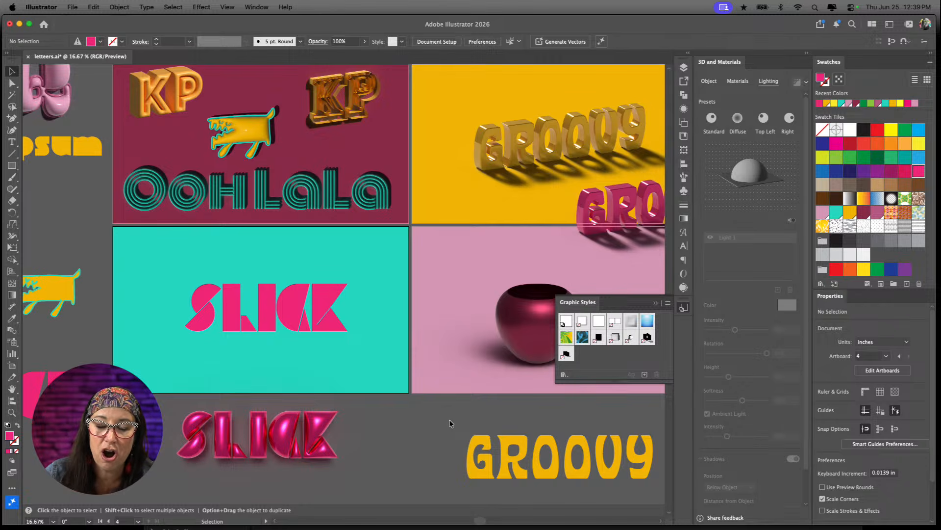
- Inflate the flat SLICK text with a depth of 0 in, then try a 42% volume and undo it
{"action": "scroll", "coordinate": [298, 353], "scroll_direction": "up", "scroll_amount": 5}
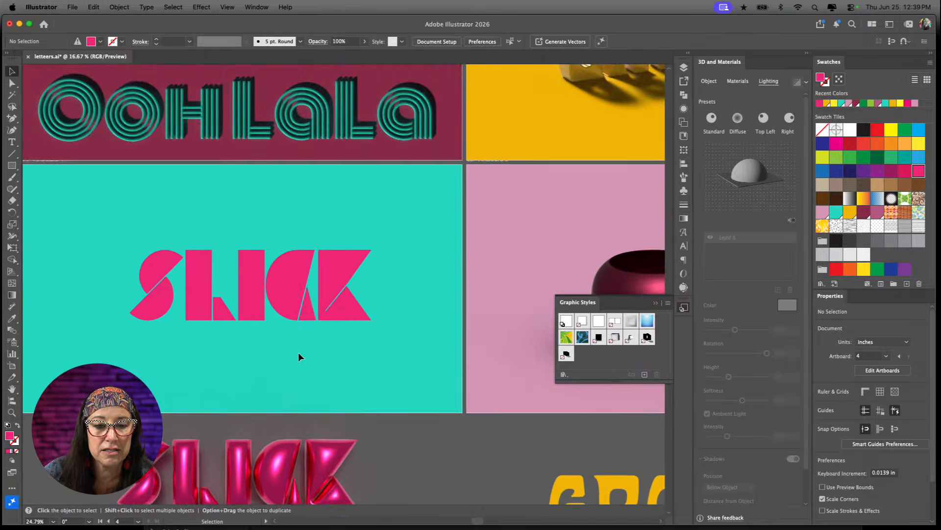
{"action": "left_click", "coordinate": [294, 300]}
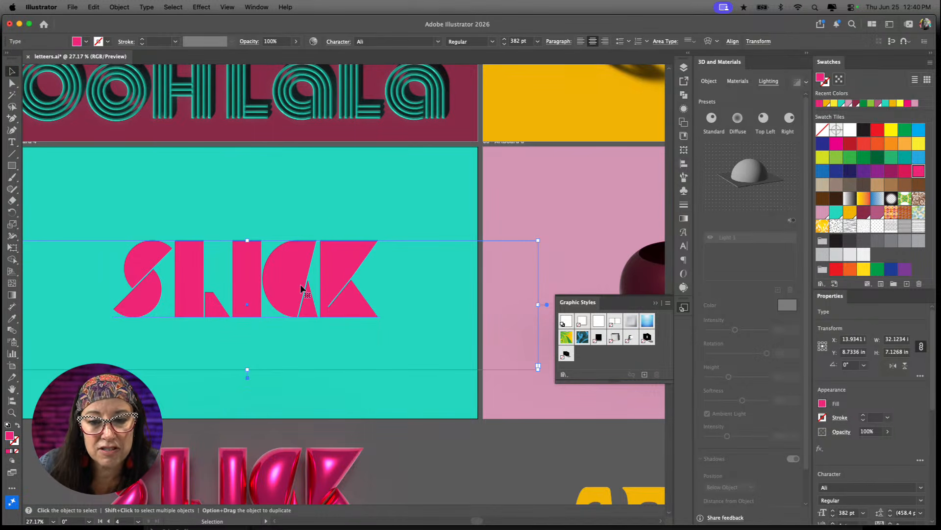
{"action": "left_click", "coordinate": [709, 80]}
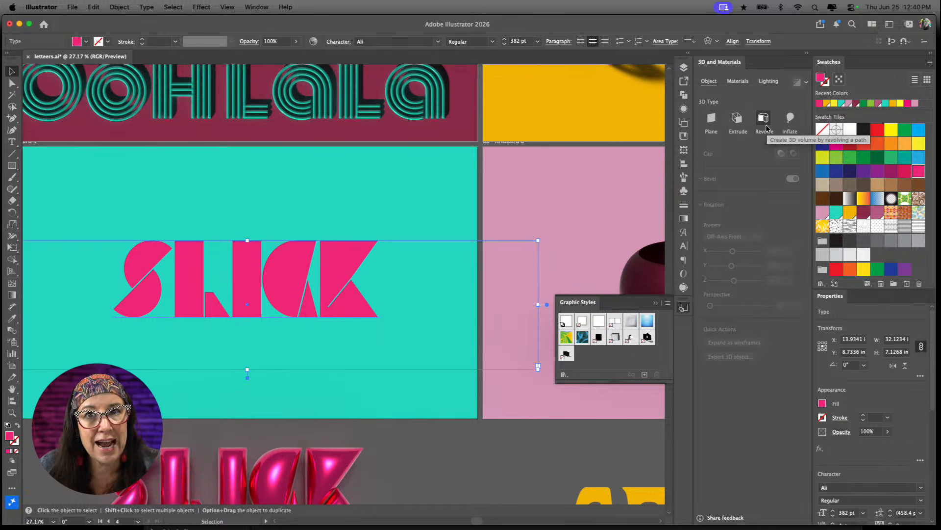
{"action": "left_click", "coordinate": [790, 119]}
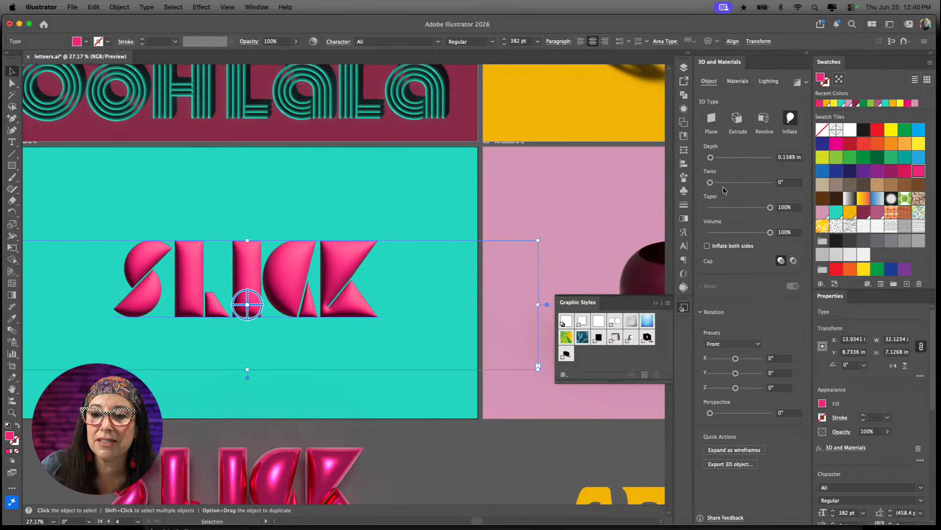
{"action": "left_click_drag", "start_coordinate": [710, 157], "coordinate": [722, 182]}
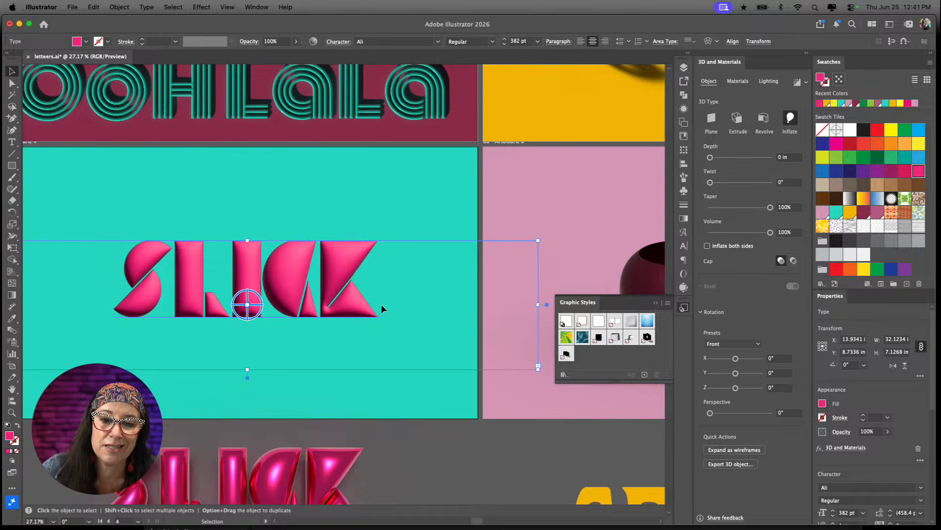
{"action": "left_click", "coordinate": [735, 233]}
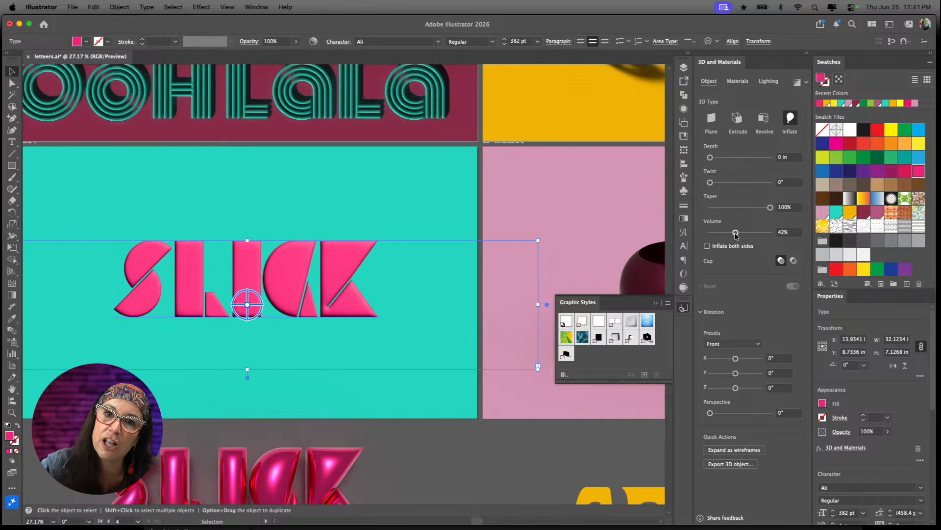
{"action": "key", "text": "super+z"}
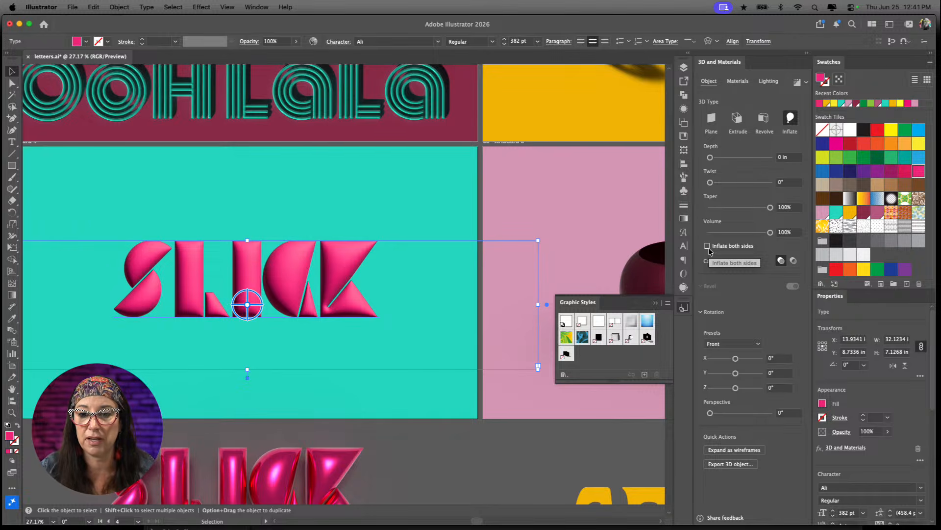
- Inflate both sides of the SLICK text and try its cap as hollow before returning it to solid
{"action": "left_click", "coordinate": [708, 246]}
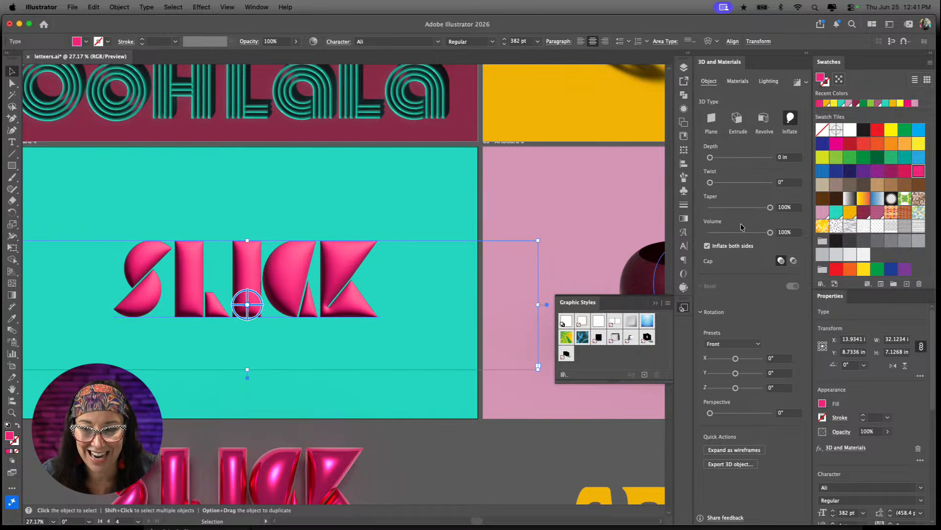
{"action": "left_click", "coordinate": [793, 261]}
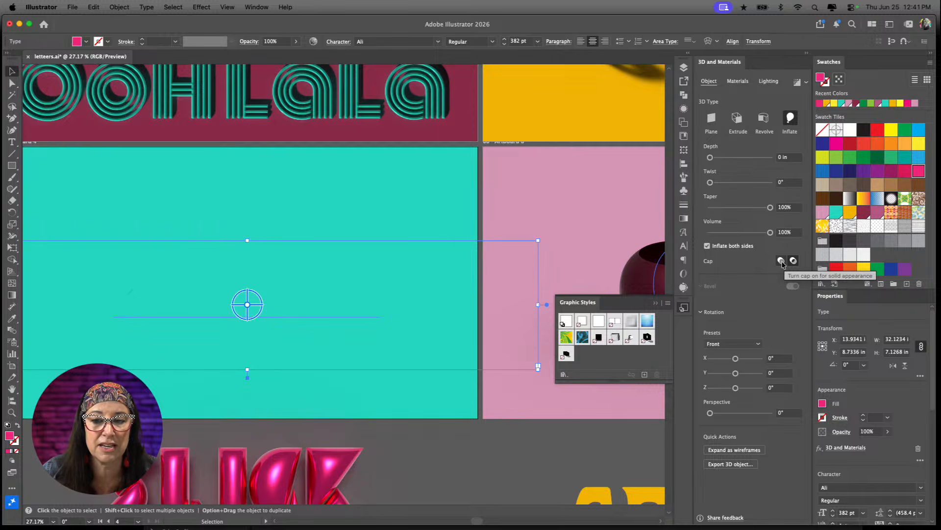
{"action": "left_click", "coordinate": [782, 261]}
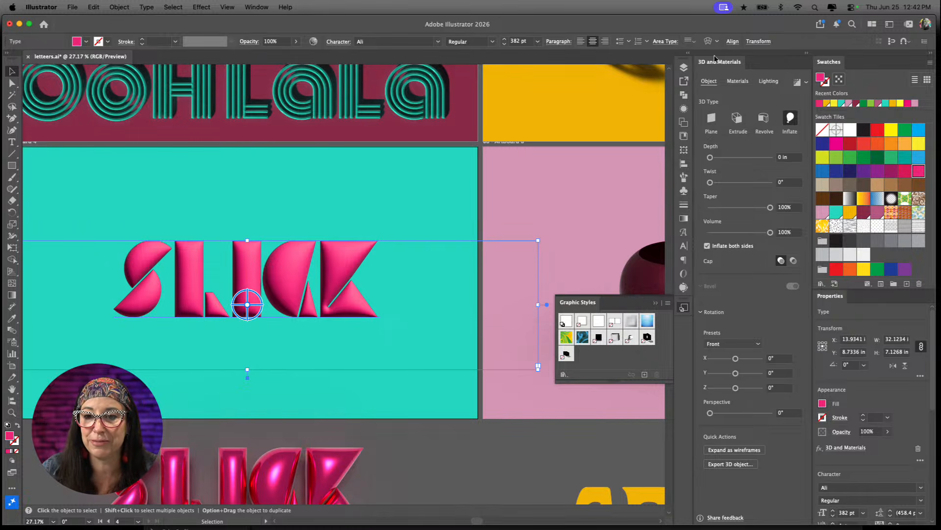
- Set the inflated SLICK text's default material to a roughness of 0 and a metallic value of 1
{"action": "left_click", "coordinate": [737, 81]}
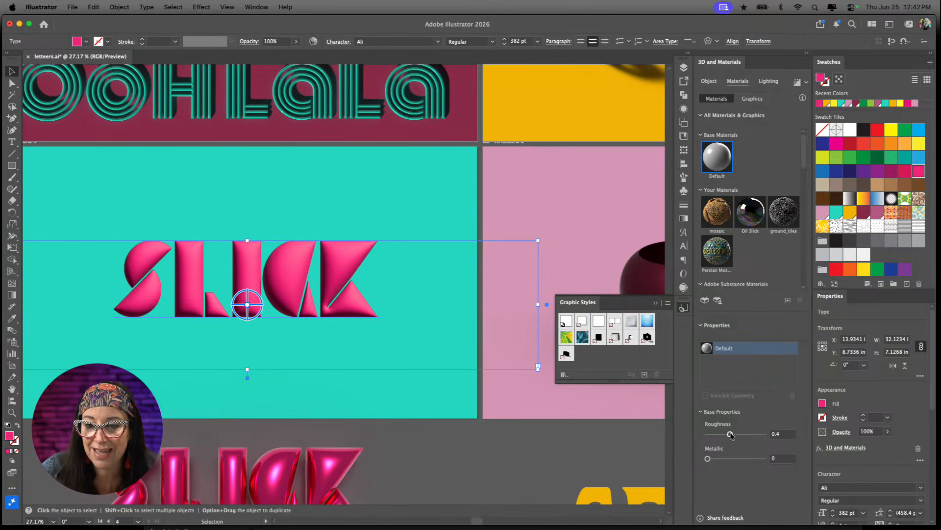
{"action": "left_click_drag", "start_coordinate": [722, 436], "coordinate": [689, 444]}
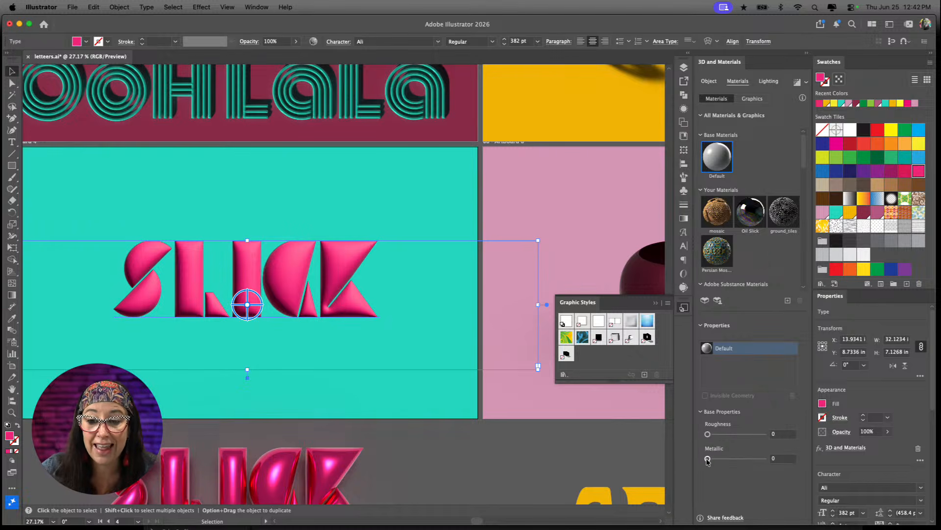
{"action": "left_click_drag", "start_coordinate": [708, 460], "coordinate": [810, 462]}
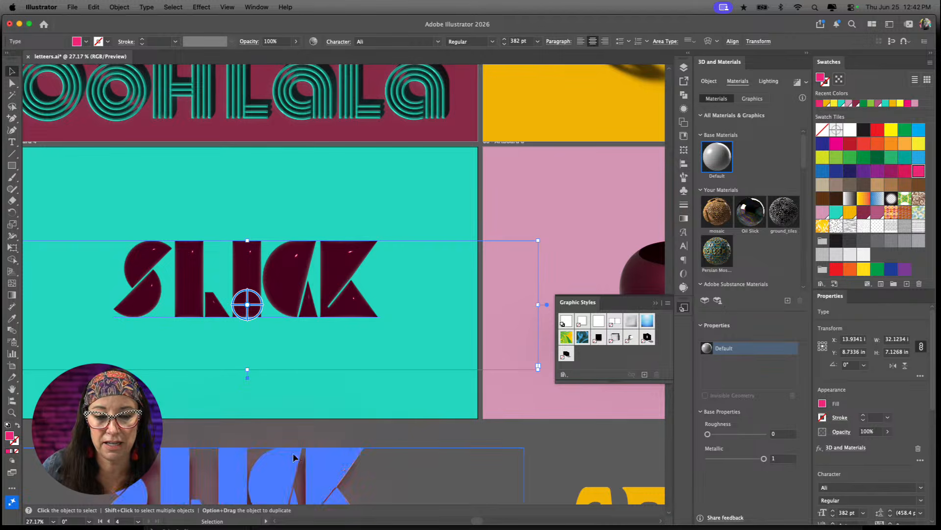
- Turn on shadows for the SLICK text, trying them below the object before placing them behind the object
{"action": "scroll", "coordinate": [602, 229], "scroll_direction": "up", "scroll_amount": 5}
{"action": "scroll", "coordinate": [601, 228], "scroll_direction": "right", "scroll_amount": 5}
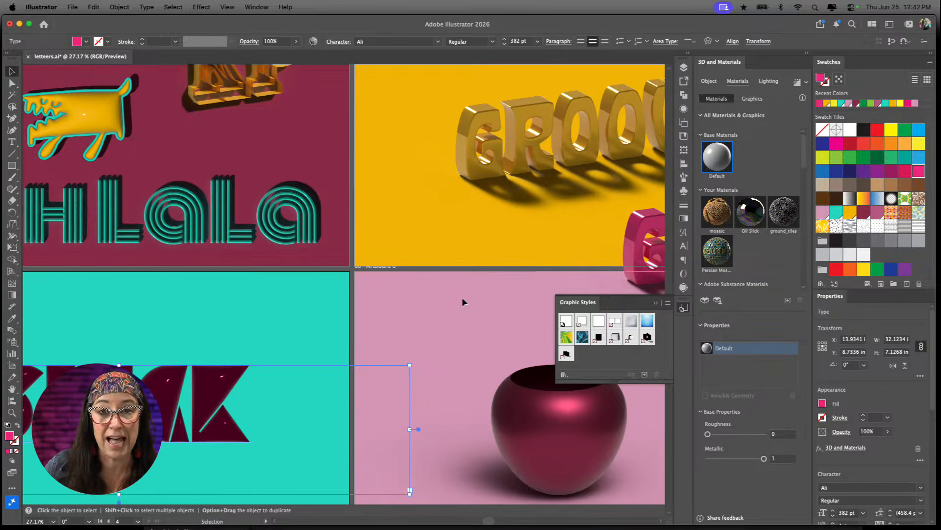
{"action": "scroll", "coordinate": [299, 364], "scroll_direction": "down", "scroll_amount": 4}
{"action": "scroll", "coordinate": [300, 364], "scroll_direction": "left", "scroll_amount": 4}
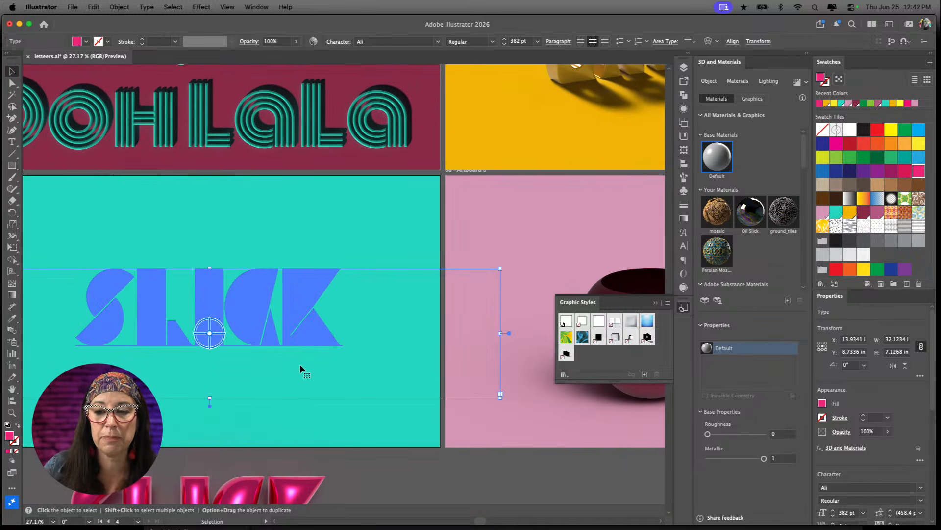
{"action": "scroll", "coordinate": [300, 366], "scroll_direction": "left", "scroll_amount": 4}
{"action": "scroll", "coordinate": [314, 371], "scroll_direction": "up", "scroll_amount": 1}
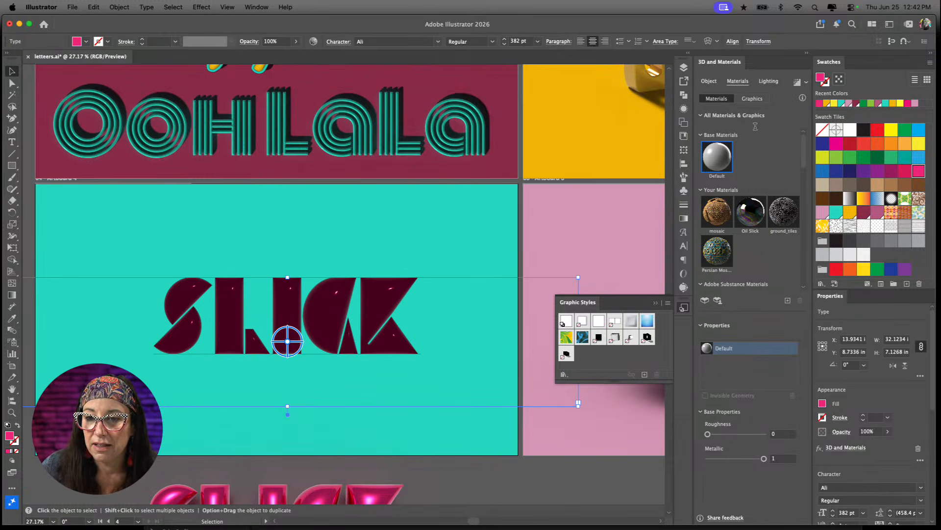
{"action": "left_click", "coordinate": [768, 81]}
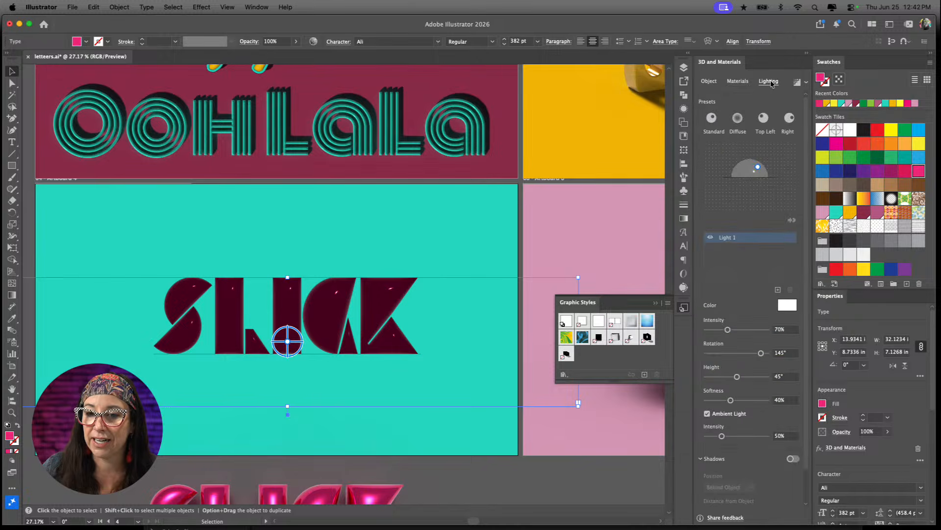
{"action": "left_click", "coordinate": [792, 458]}
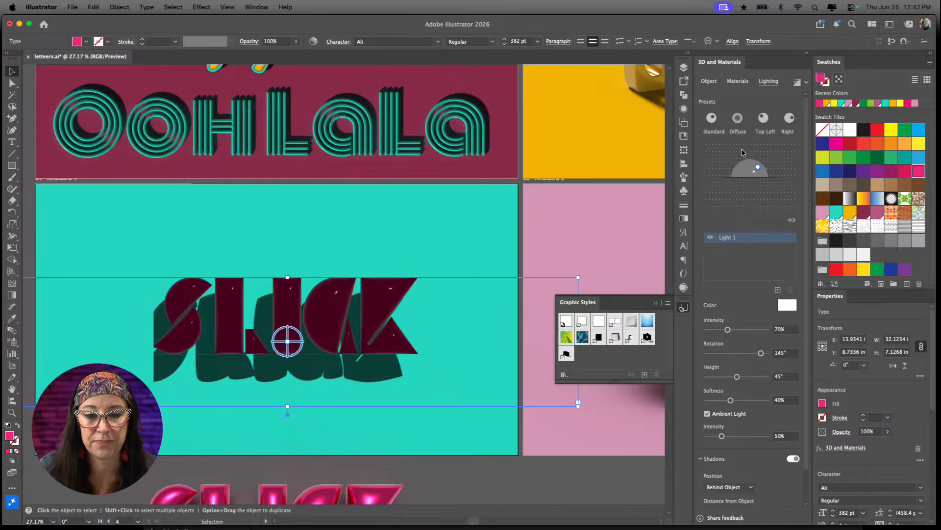
{"action": "left_click", "coordinate": [750, 492]}
{"action": "left_click", "coordinate": [750, 511]}
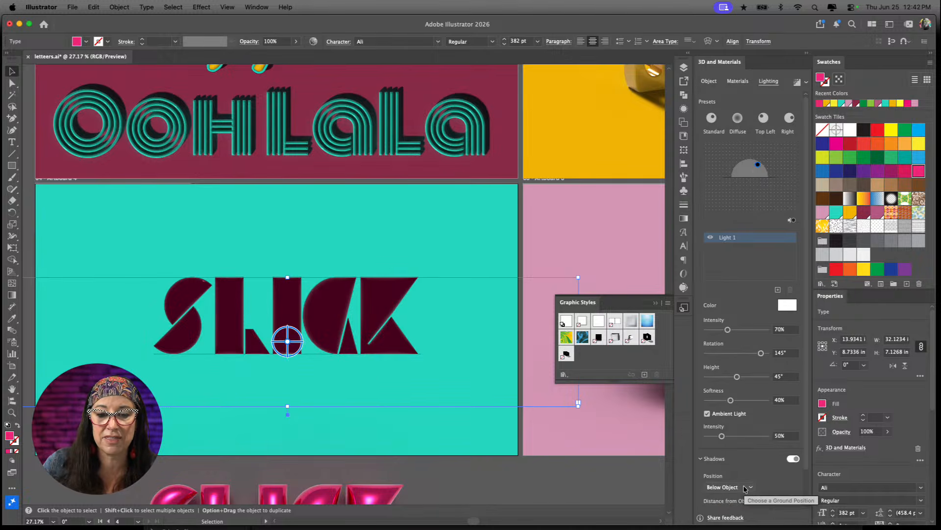
{"action": "scroll", "coordinate": [504, 451], "scroll_direction": "down", "scroll_amount": 3}
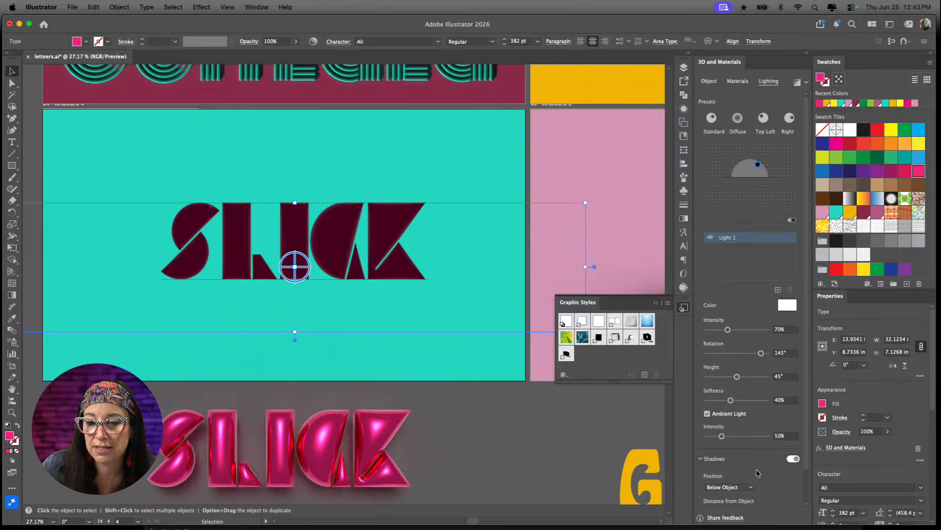
{"action": "left_click", "coordinate": [747, 487]}
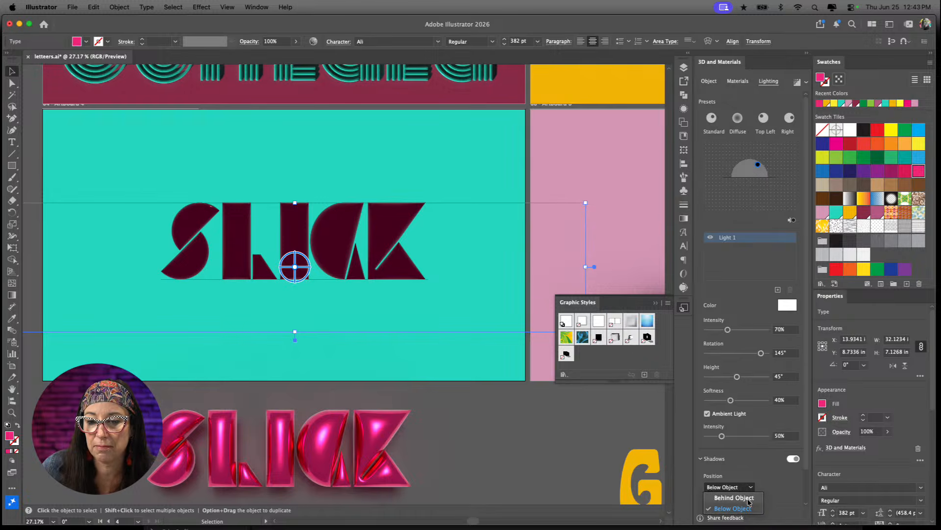
{"action": "left_click", "coordinate": [734, 498]}
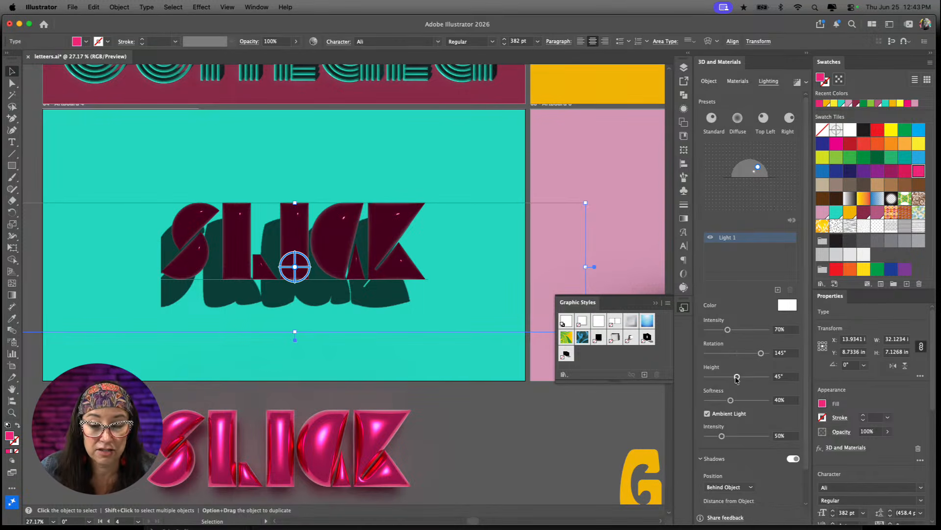
- Set the SLICK text's light to 99% intensity, -162° rotation, 80° height and 100% softness
{"action": "mouse_move", "coordinate": [736, 378]}
{"action": "left_mouse_down"}
{"action": "mouse_move", "coordinate": [754, 378]}
{"action": "mouse_move", "coordinate": [757, 356]}
{"action": "mouse_move", "coordinate": [713, 354]}
{"action": "mouse_move", "coordinate": [708, 367]}
{"action": "mouse_move", "coordinate": [758, 376]}
{"action": "left_mouse_up"}
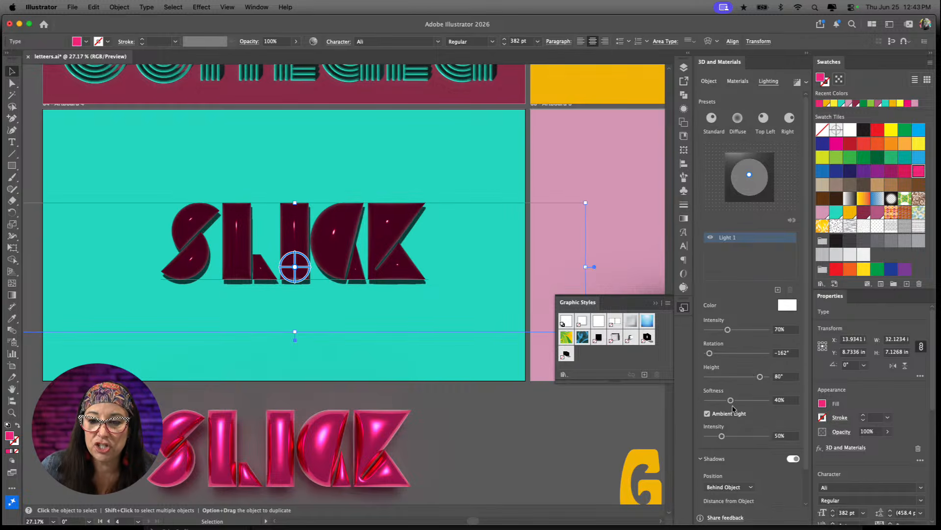
{"action": "left_click_drag", "start_coordinate": [731, 401], "coordinate": [811, 400]}
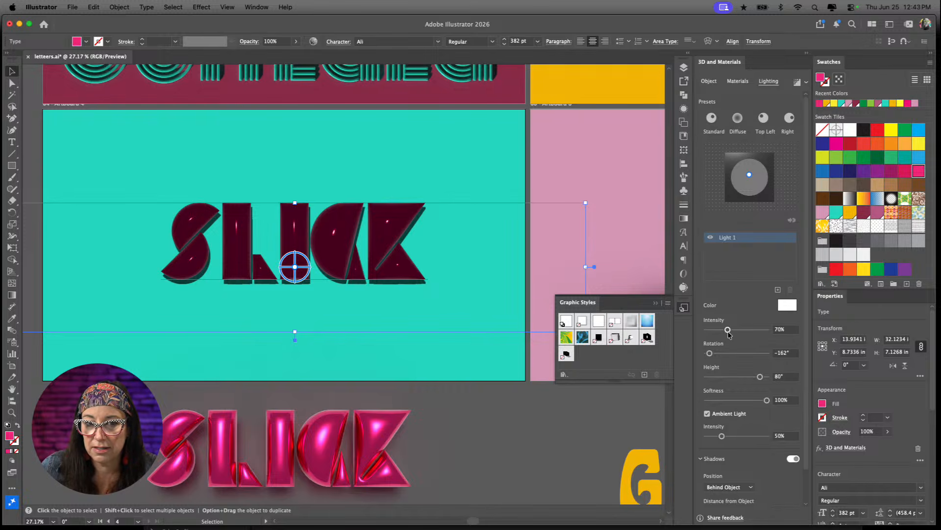
{"action": "left_click_drag", "start_coordinate": [728, 332], "coordinate": [743, 334]}
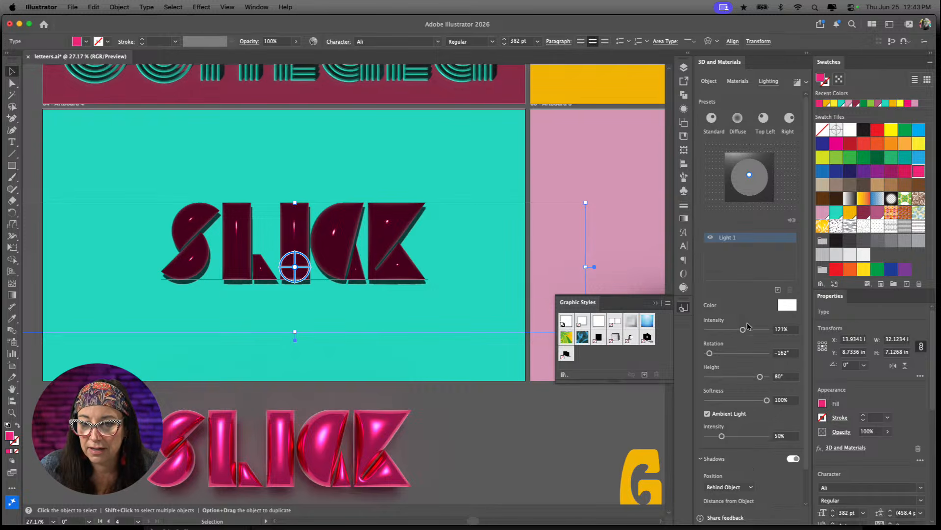
{"action": "left_click_drag", "start_coordinate": [743, 332], "coordinate": [735, 332]}
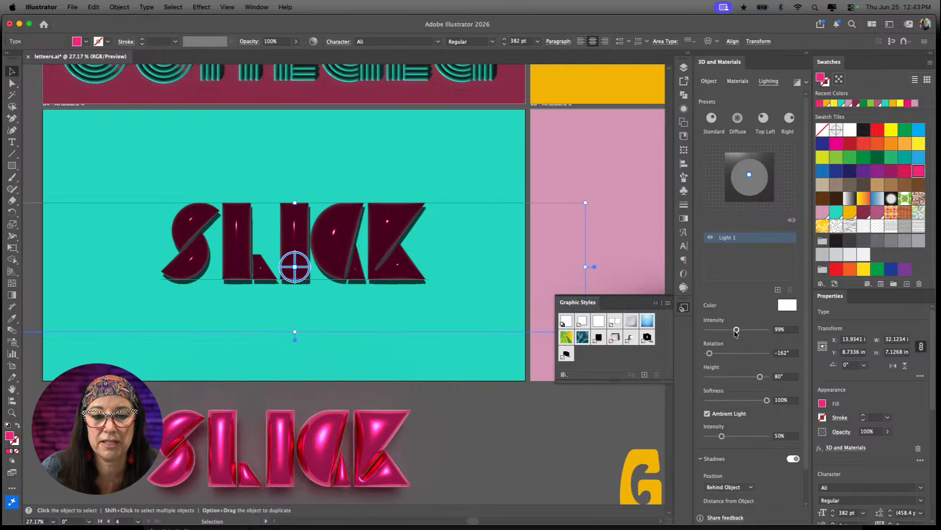
{"action": "left_click", "coordinate": [767, 400]}
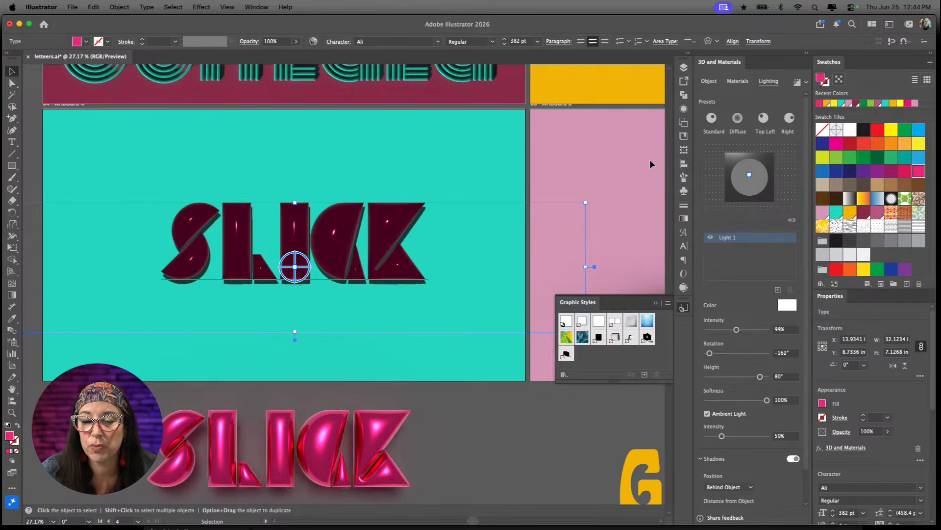
- Render the inflated SLICK text with ray tracing and save its appearance as a new graphic style
{"action": "left_click", "coordinate": [797, 85]}
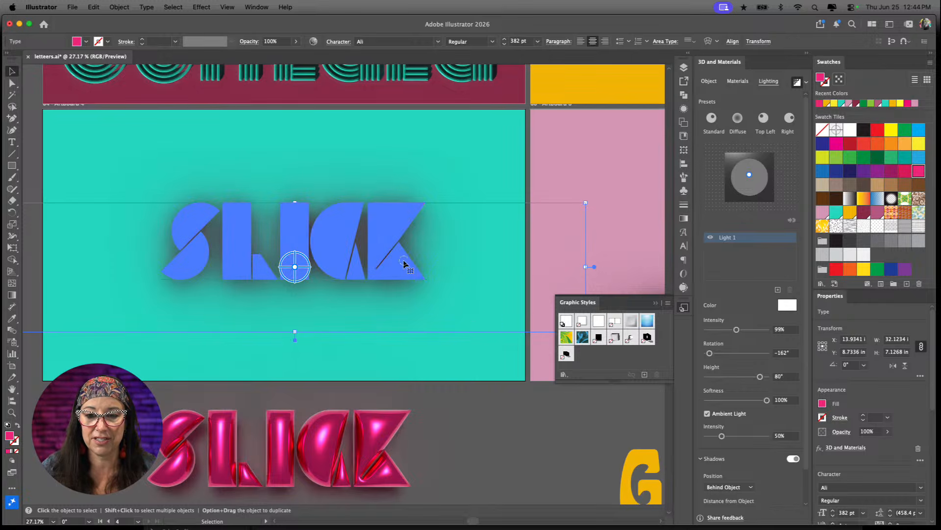
{"action": "left_click_drag", "start_coordinate": [404, 261], "coordinate": [584, 357]}
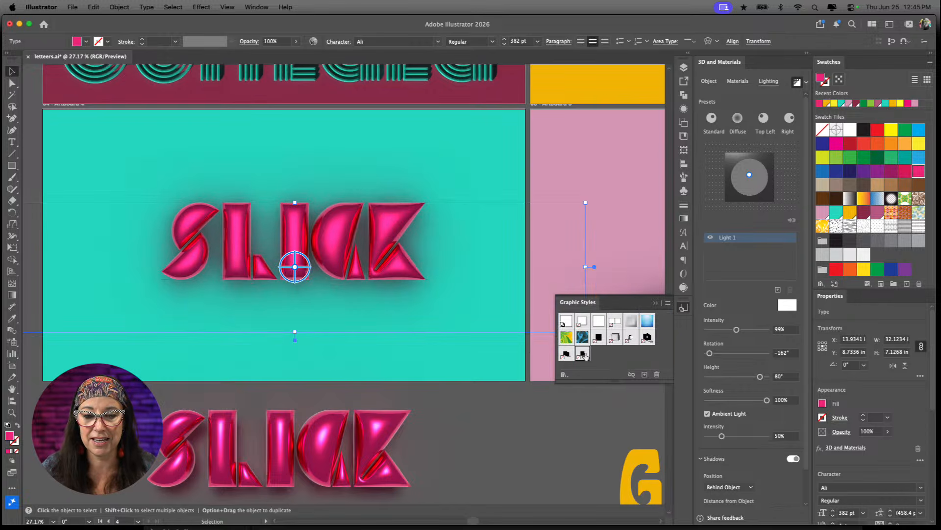
- Try the newly saved inflated graphic style on the flat yellow GROOVY text and undo it
{"action": "scroll", "coordinate": [565, 423], "scroll_direction": "right", "scroll_amount": 10}
{"action": "scroll", "coordinate": [565, 422], "scroll_direction": "down", "scroll_amount": 3}
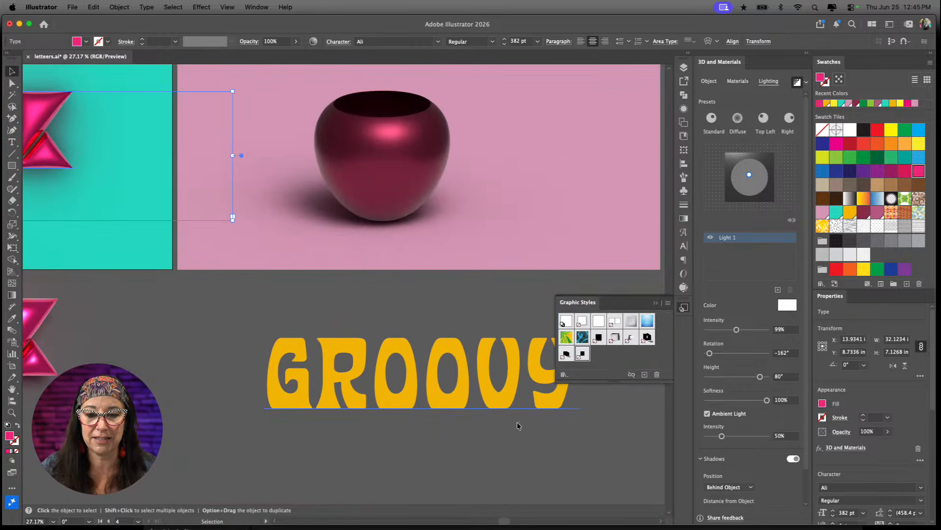
{"action": "left_click", "coordinate": [493, 400]}
{"action": "left_click", "coordinate": [582, 355]}
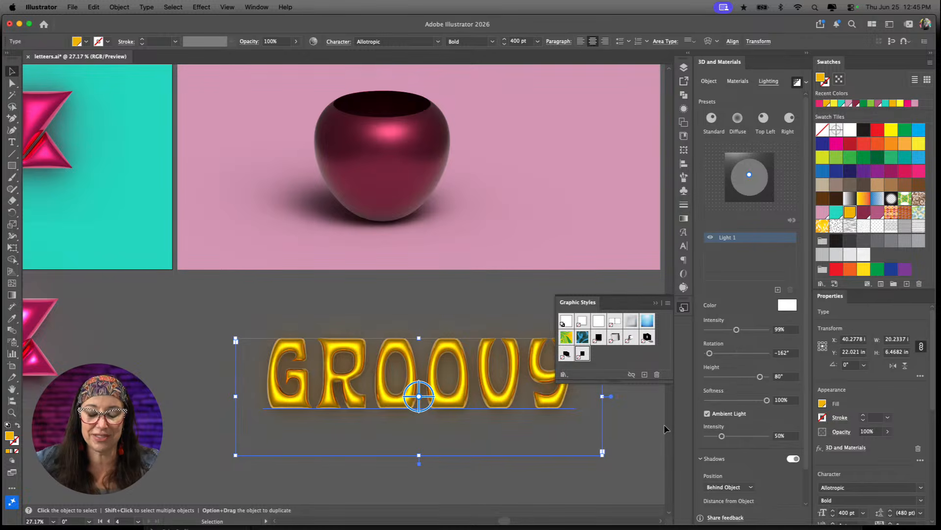
{"action": "key", "text": "cmd+z"}
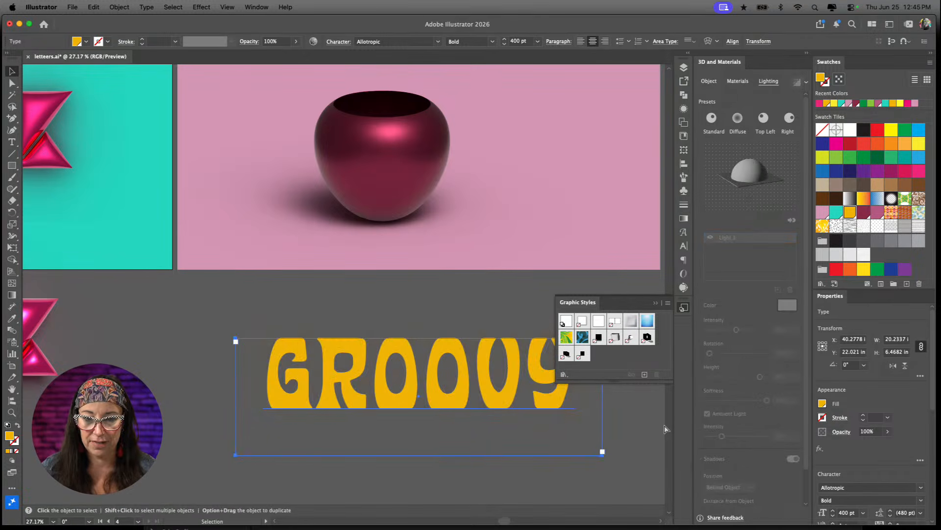
- Deselect the artwork and rename the first saved 3D graphic style as Groovy Shiny Off Axis Front
{"action": "scroll", "coordinate": [340, 410], "scroll_direction": "left", "scroll_amount": 3}
{"action": "scroll", "coordinate": [340, 408], "scroll_direction": "left", "scroll_amount": 5}
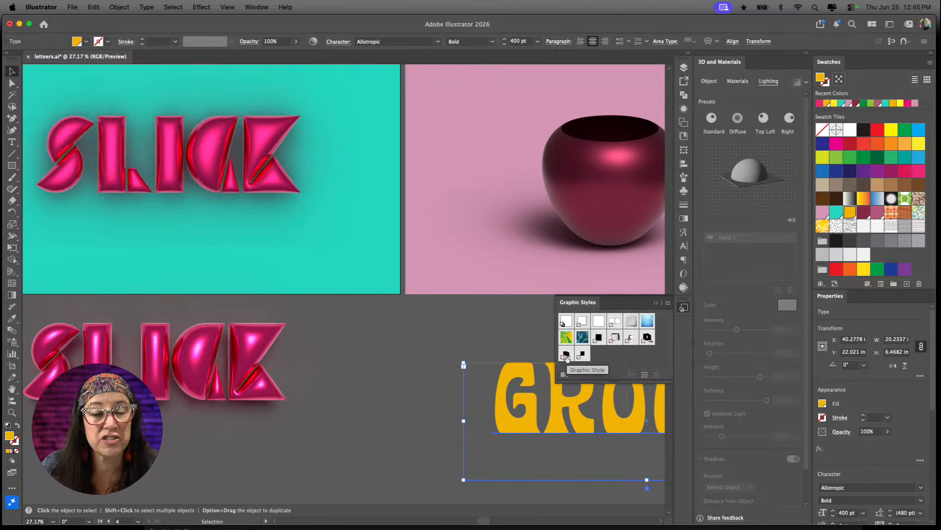
{"action": "left_click", "coordinate": [513, 345]}
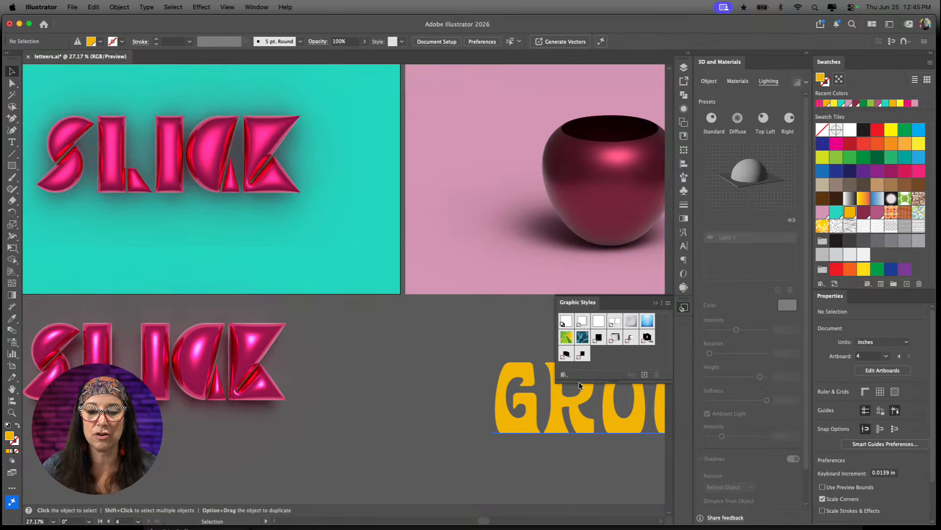
{"action": "double_click", "coordinate": [567, 354]}
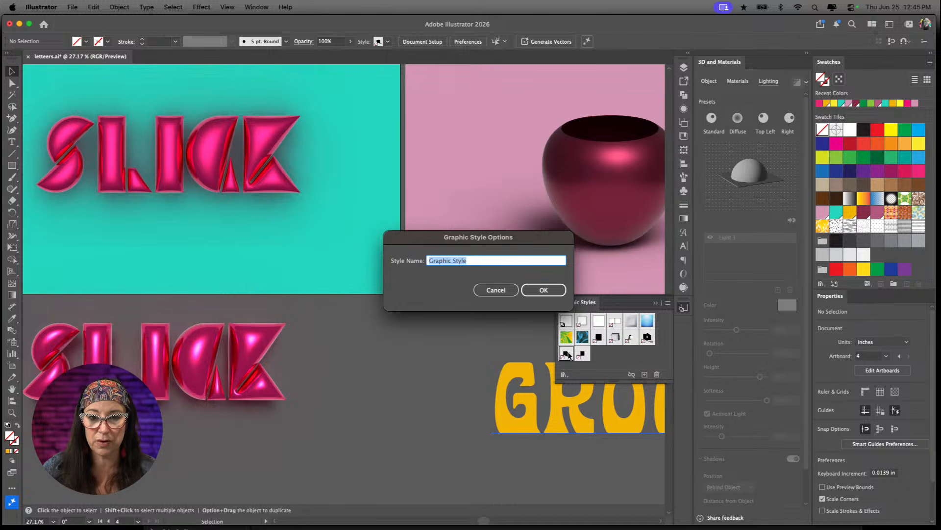
{"action": "type", "text": "Groovy"}
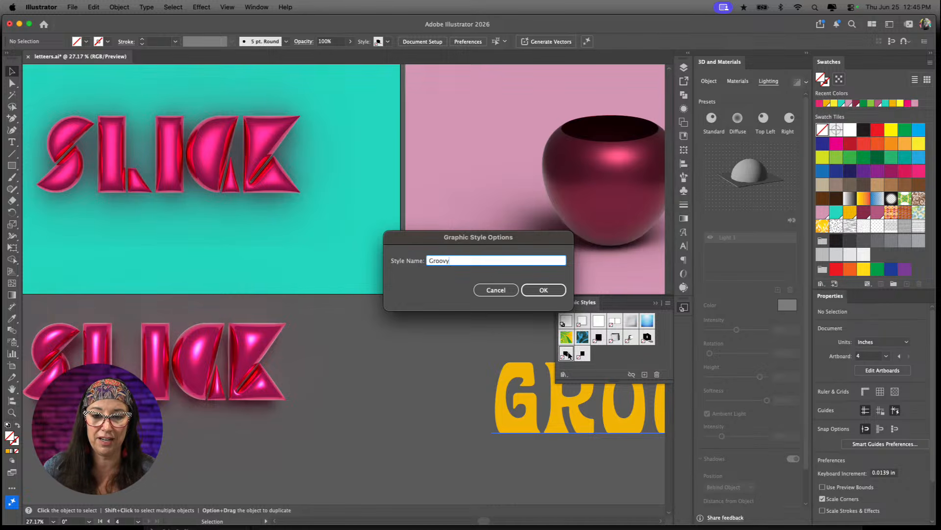
{"action": "type", "text": " Shiny"}
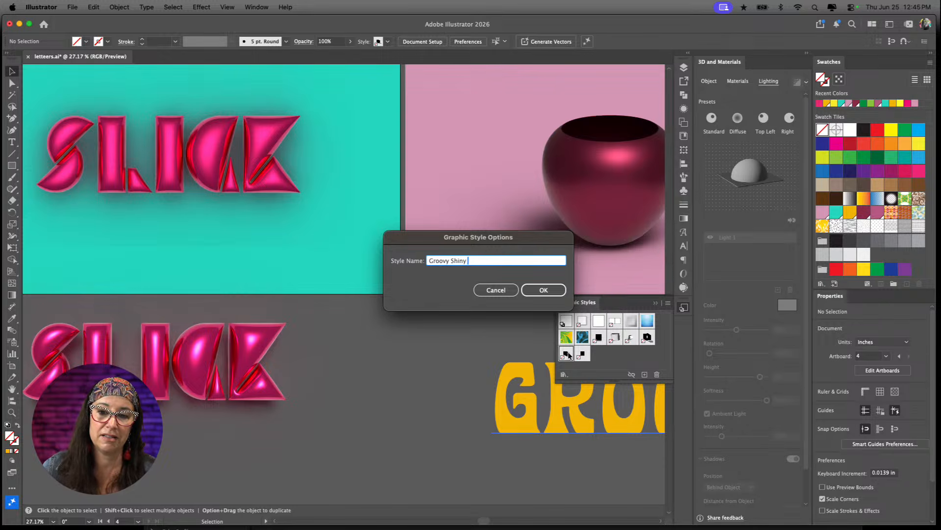
{"action": "type", "text": " Off"}
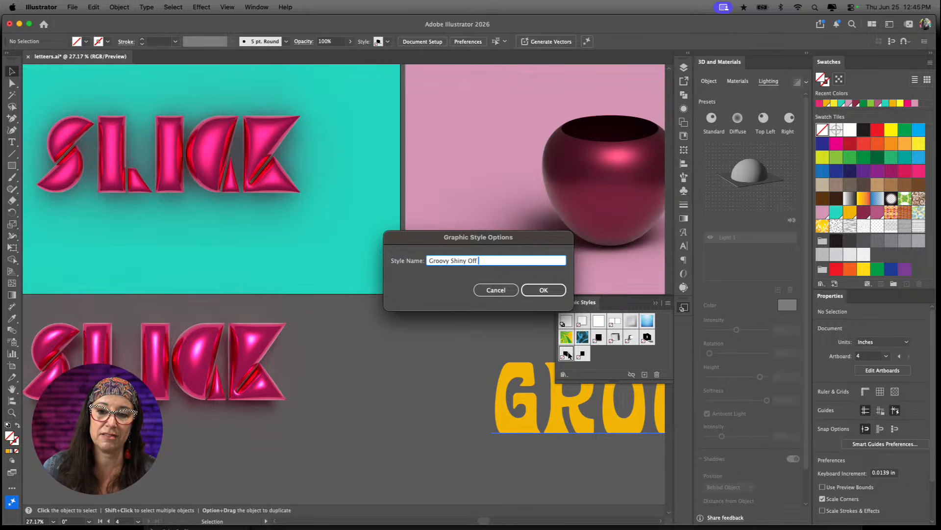
{"action": "type", "text": " Axis Front"}
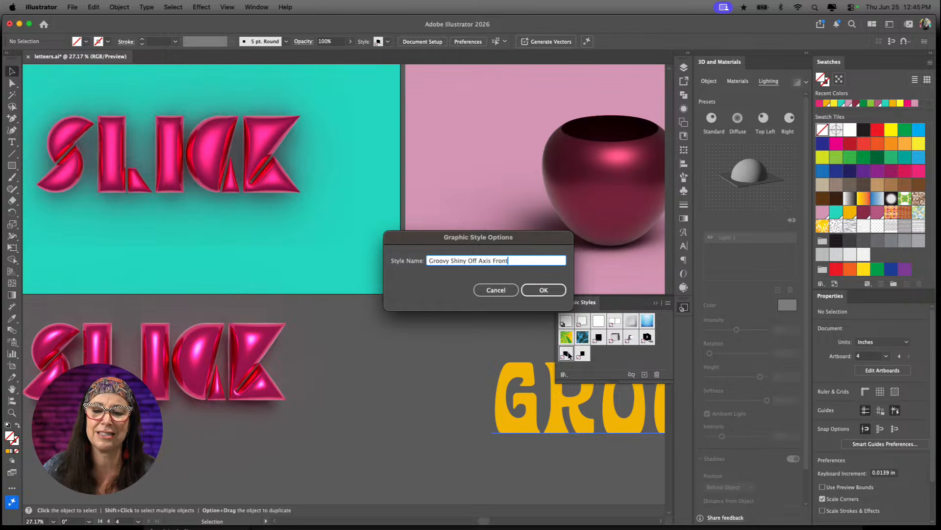
{"action": "left_click", "coordinate": [544, 290]}
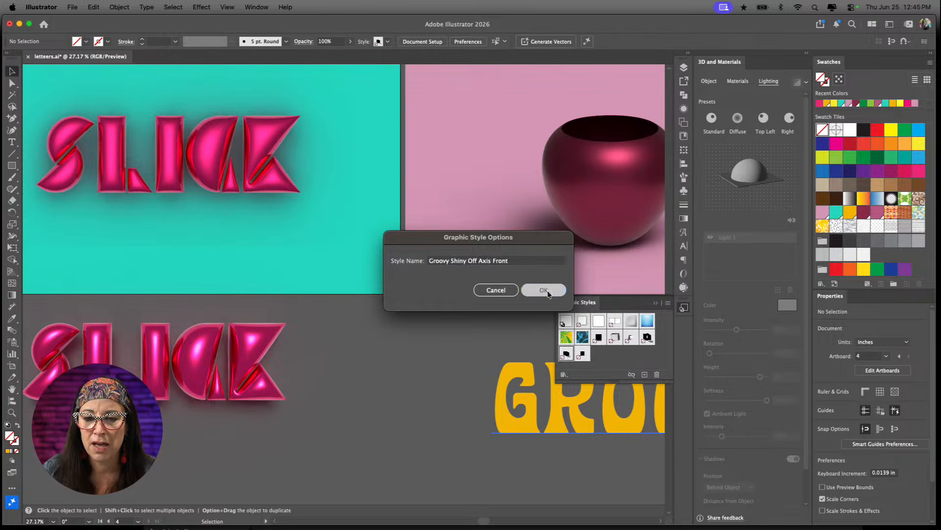
- Rename the saved inflated SLICK graphic style as Base Metallic Inflation
{"action": "double_click", "coordinate": [583, 355]}
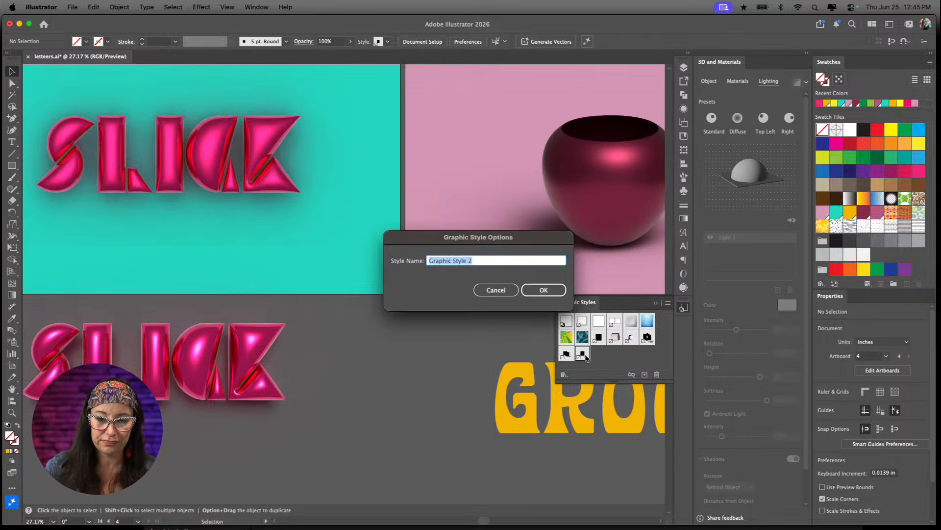
{"action": "type", "text": "Slick"}
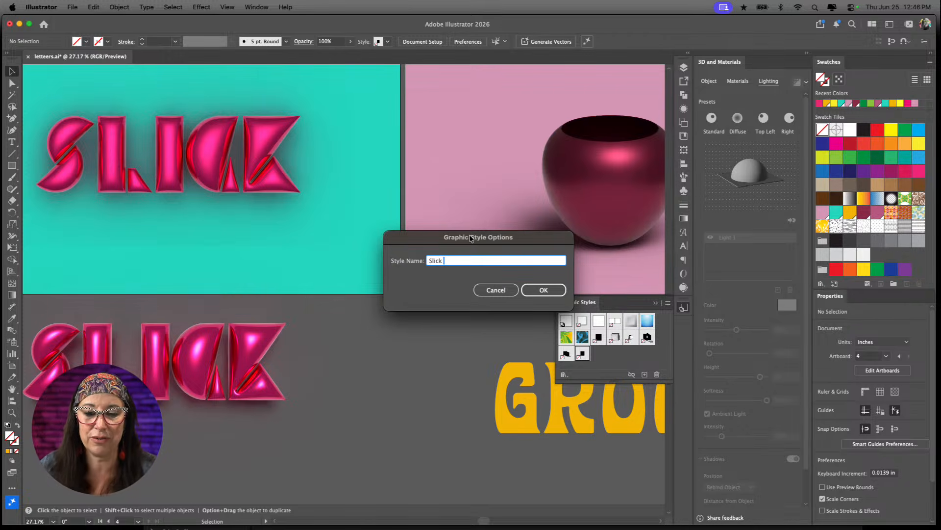
{"action": "key", "text": "super+a"}
{"action": "type", "text": "Base"}
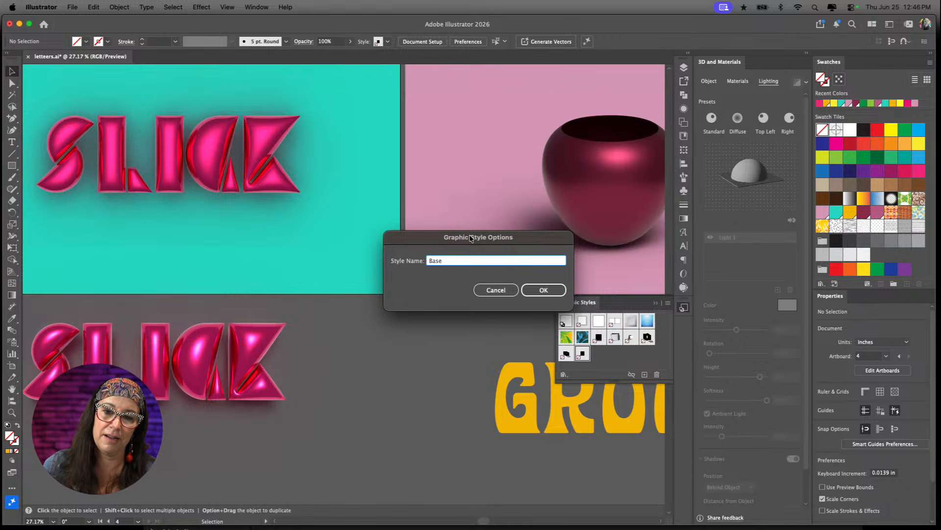
{"action": "type", "text": " Metallic"}
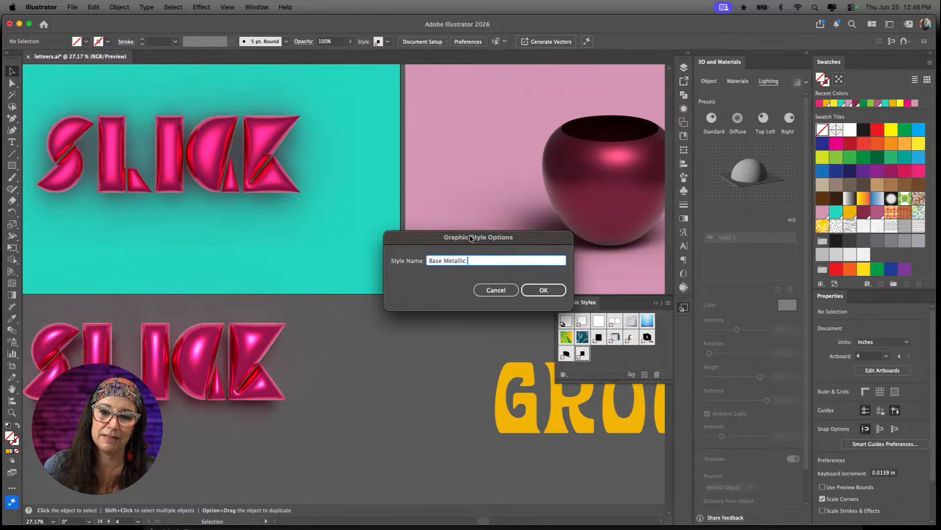
{"action": "type", "text": " Inflation"}
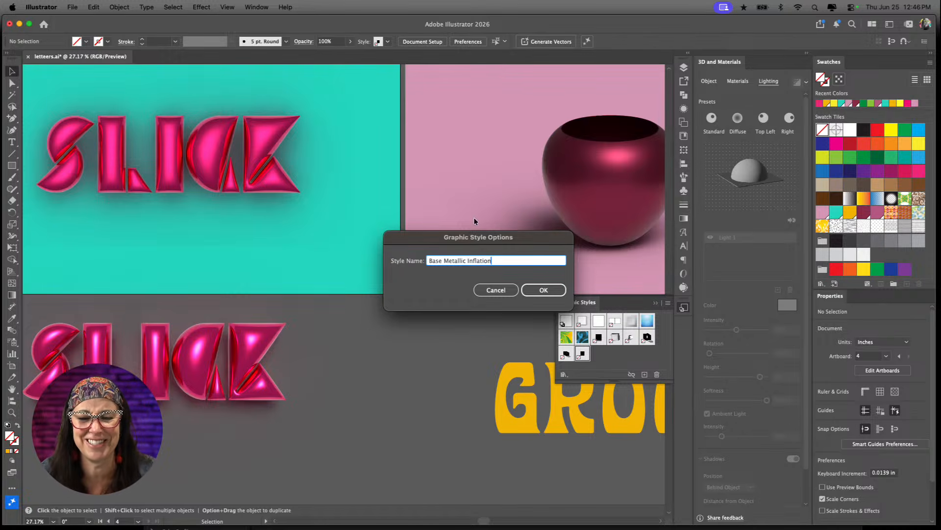
{"action": "left_click", "coordinate": [544, 290]}
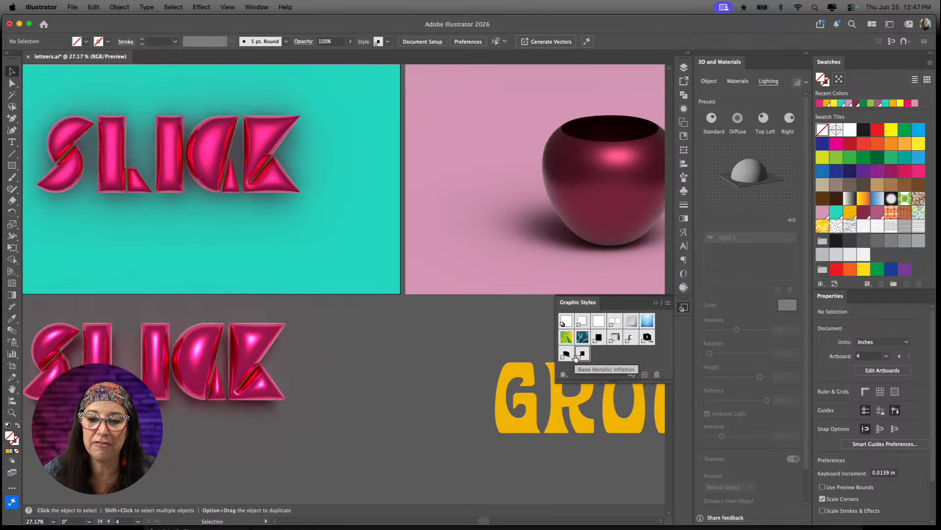
- Save the flat yellow GROOVY text's appearance as a graphic style, delete that style again and deselect the text
{"action": "scroll", "coordinate": [526, 399], "scroll_direction": "right", "scroll_amount": 10}
{"action": "left_click", "coordinate": [505, 402]}
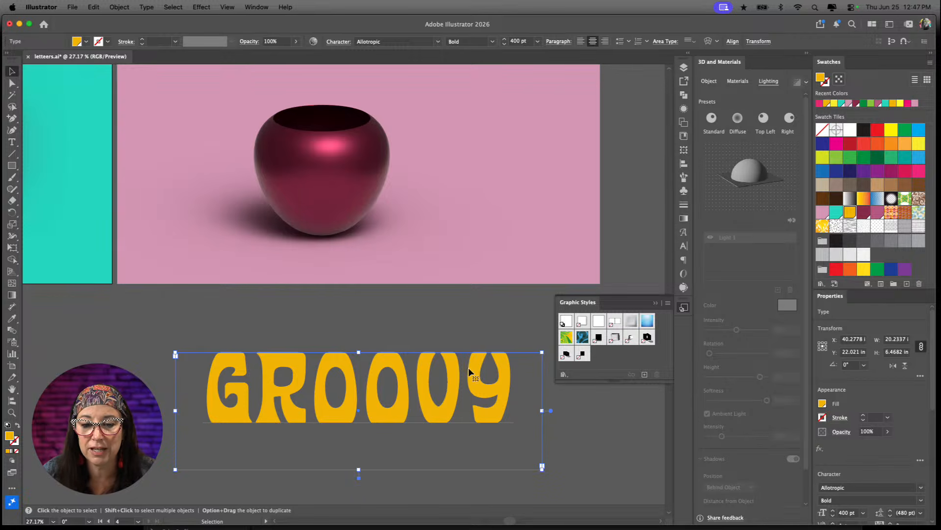
{"action": "left_click_drag", "start_coordinate": [470, 372], "coordinate": [599, 360]}
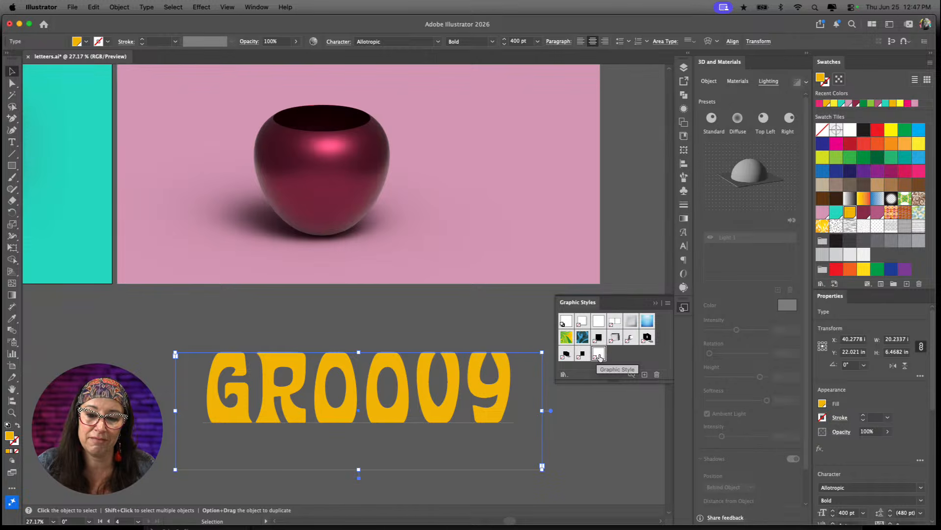
{"action": "mouse_move", "coordinate": [599, 358]}
{"action": "left_mouse_down"}
{"action": "mouse_move", "coordinate": [490, 395]}
{"action": "mouse_move", "coordinate": [576, 321]}
{"action": "mouse_move", "coordinate": [603, 354]}
{"action": "left_mouse_up"}
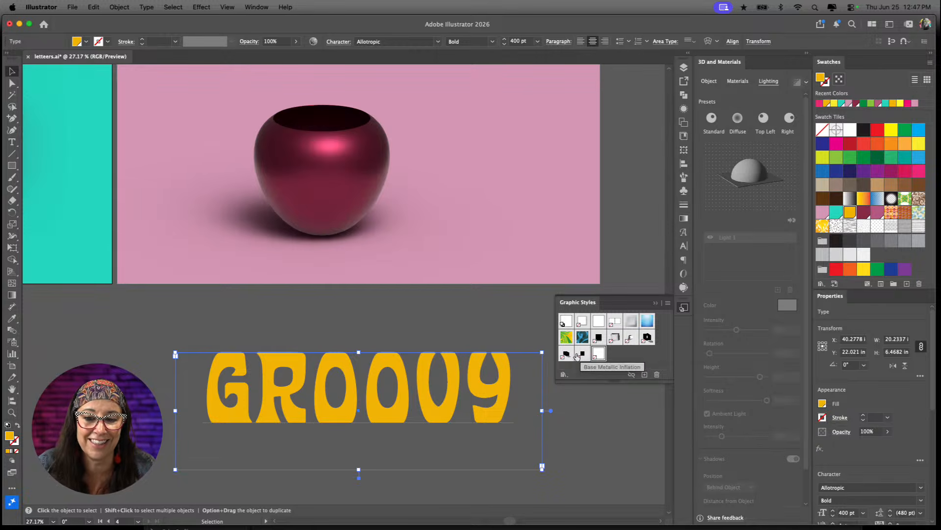
{"action": "left_click", "coordinate": [657, 375]}
{"action": "left_click", "coordinate": [505, 288]}
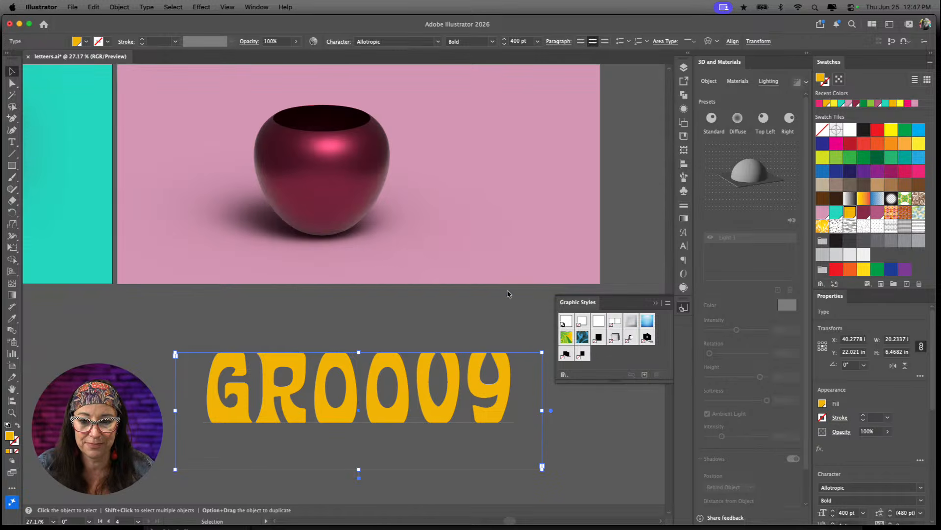
{"action": "left_click", "coordinate": [496, 319]}
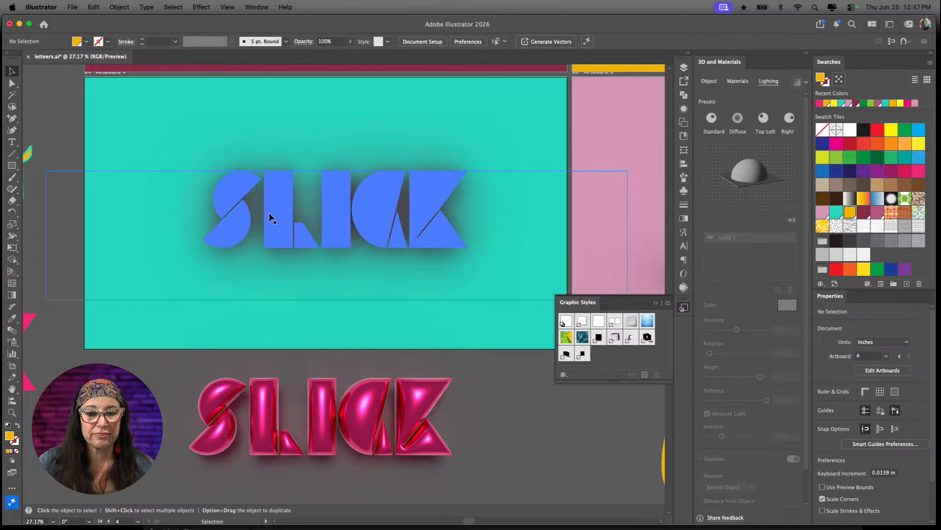
- Compare the SLICK text on the teal artboard with the SLICK copy below it, selecting each in turn
{"action": "key", "text": "super+z"}
{"action": "key", "text": "super+z"}
{"action": "key", "text": "super+z"}
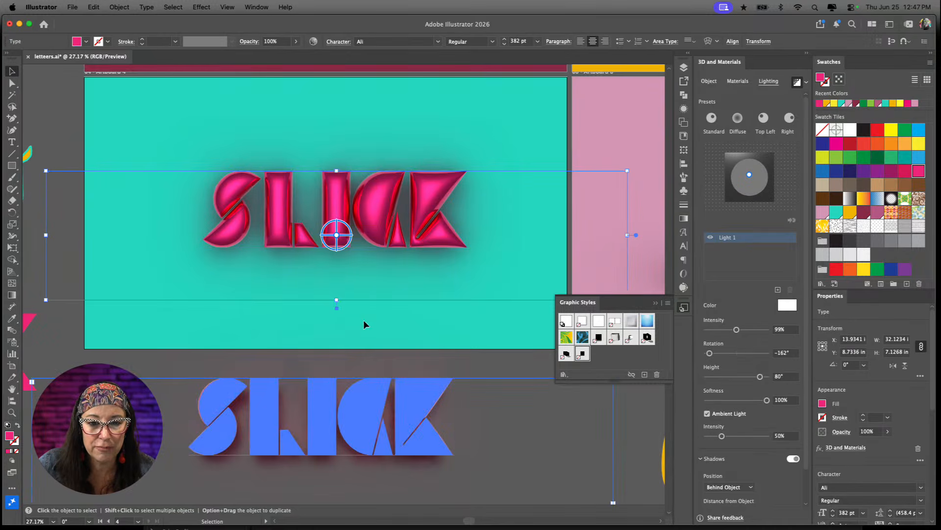
{"action": "key", "text": "super+shift+z"}
{"action": "key", "text": "super+z"}
{"action": "key", "text": "super+shift+z"}
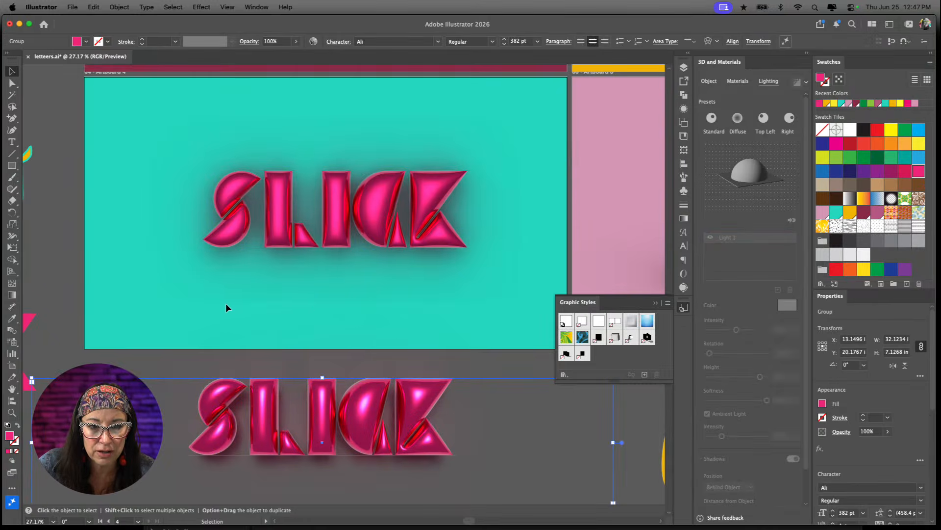
{"action": "key", "text": "super+z"}
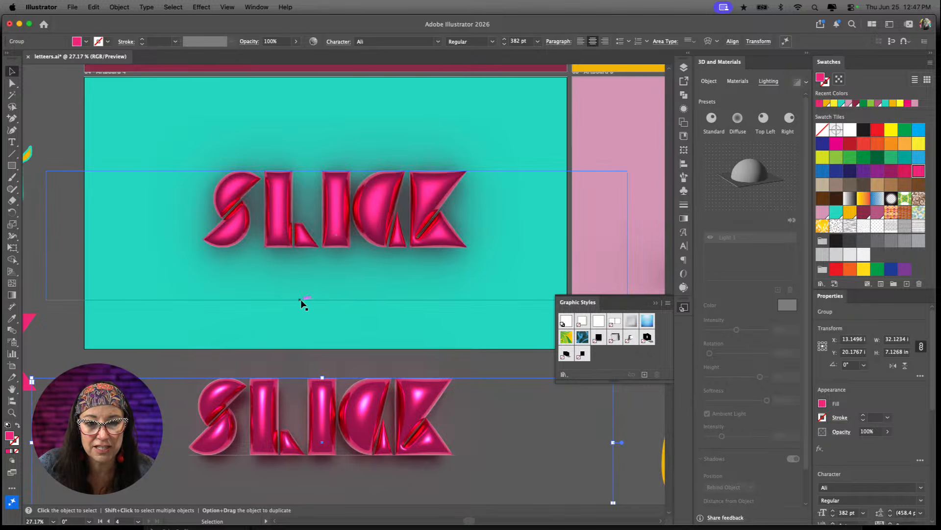
{"action": "key", "text": "super+shift+z"}
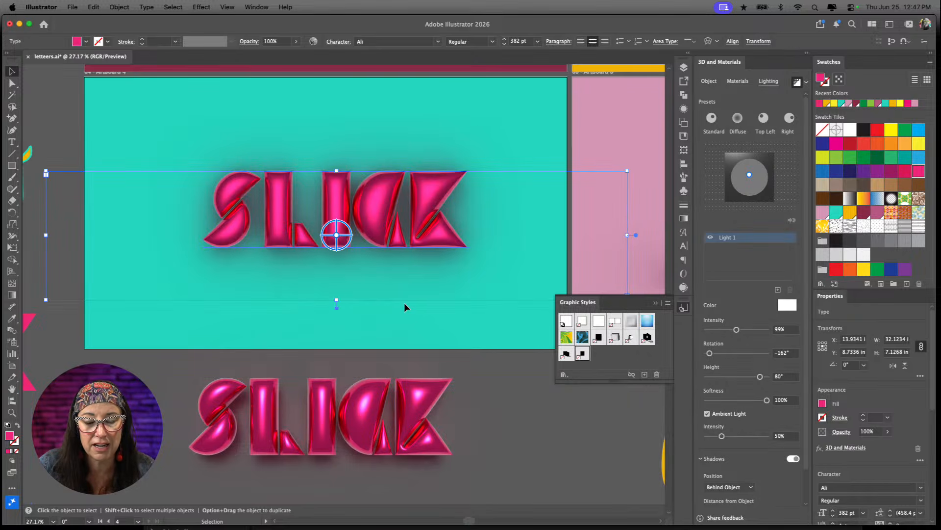
{"action": "key", "text": "super+z"}
{"action": "key", "text": "super+shift+z"}
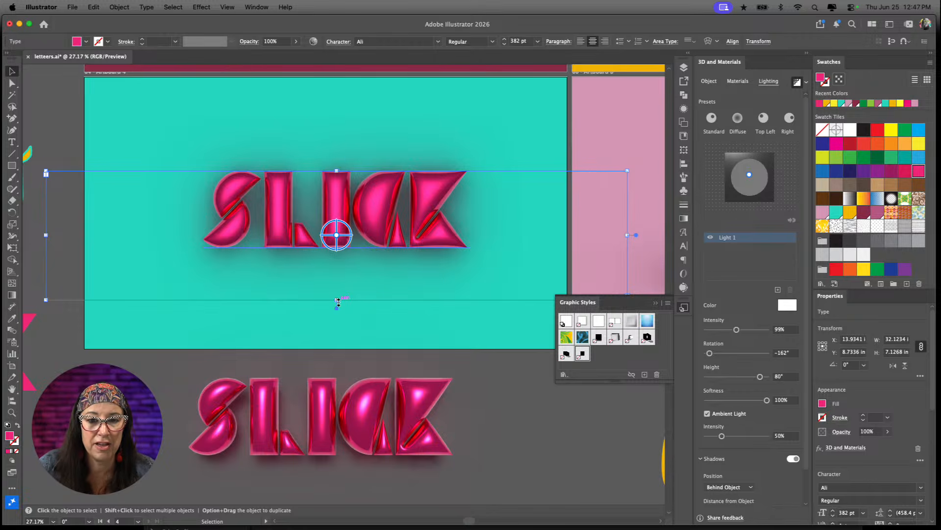
- Extend the teal artboard's SLICK text frame downward to about 10.49 in high and set its shadow bounds to 400%
{"action": "left_click_drag", "start_coordinate": [338, 302], "coordinate": [348, 361]}
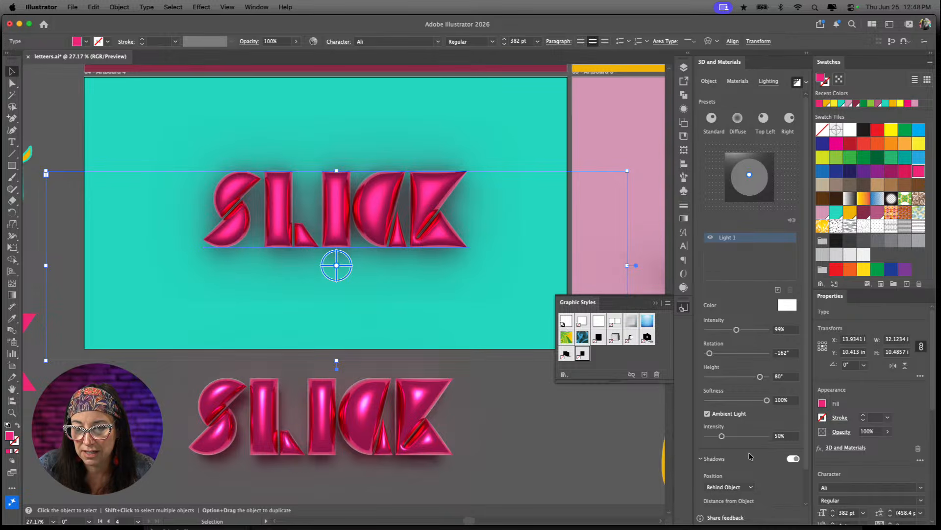
{"action": "scroll", "coordinate": [749, 456], "scroll_direction": "down", "scroll_amount": 2}
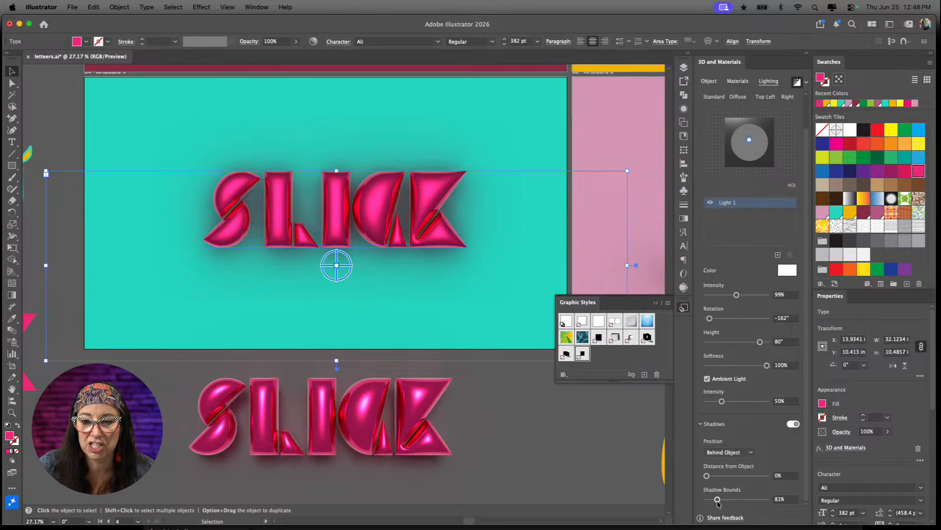
{"action": "left_click_drag", "start_coordinate": [717, 499], "coordinate": [767, 498]}
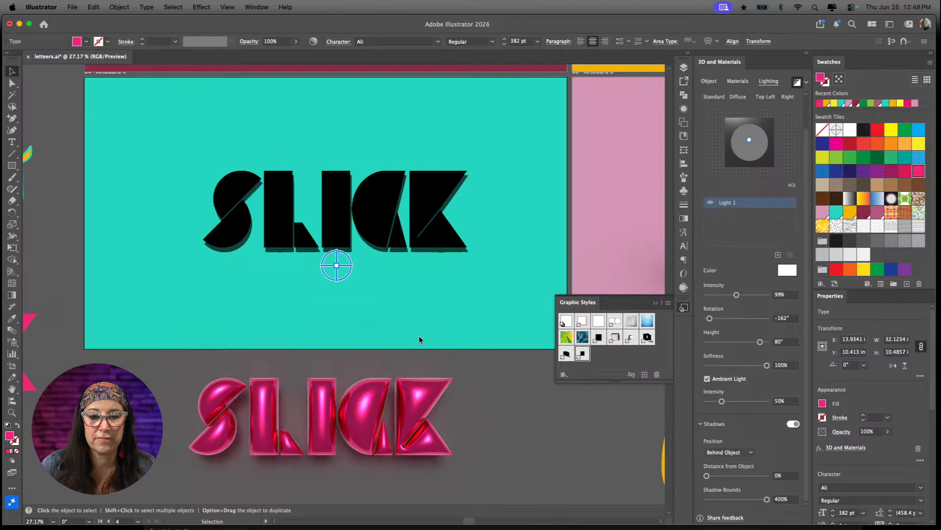
{"action": "left_click", "coordinate": [523, 393]}
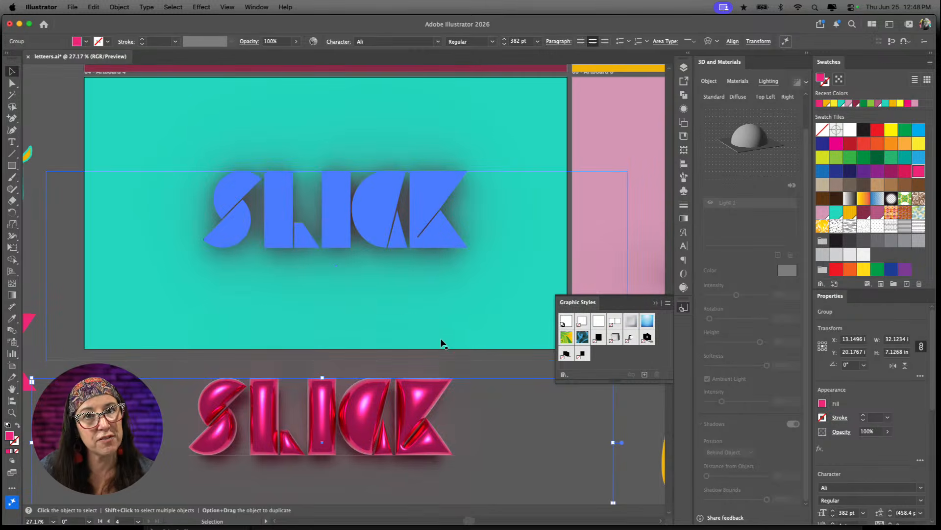
- Apply the Base Metallic Inflation graphic style to the flat yellow GROOVY text
{"action": "scroll", "coordinate": [441, 343], "scroll_direction": "right", "scroll_amount": 10}
{"action": "scroll", "coordinate": [444, 344], "scroll_direction": "right", "scroll_amount": 5}
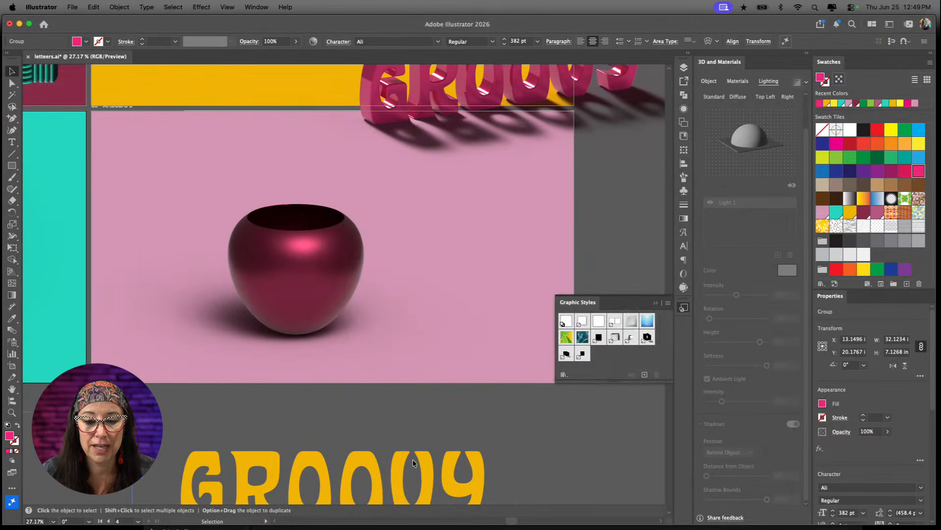
{"action": "left_click", "coordinate": [422, 464]}
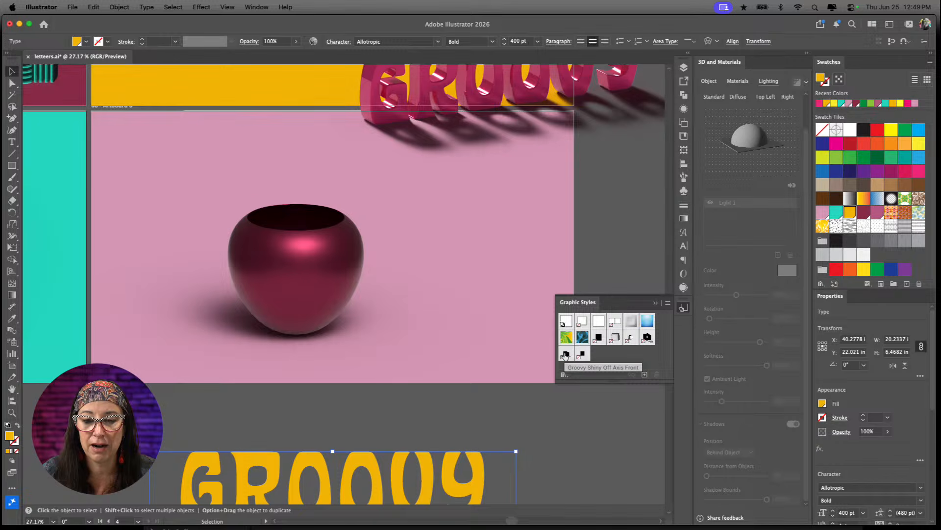
{"action": "left_click", "coordinate": [582, 354]}
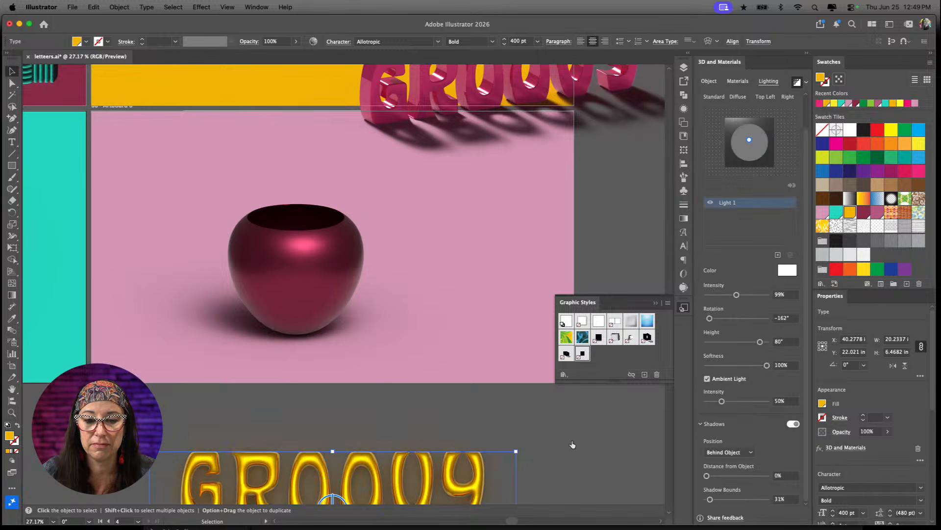
{"action": "scroll", "coordinate": [522, 442], "scroll_direction": "down", "scroll_amount": 3}
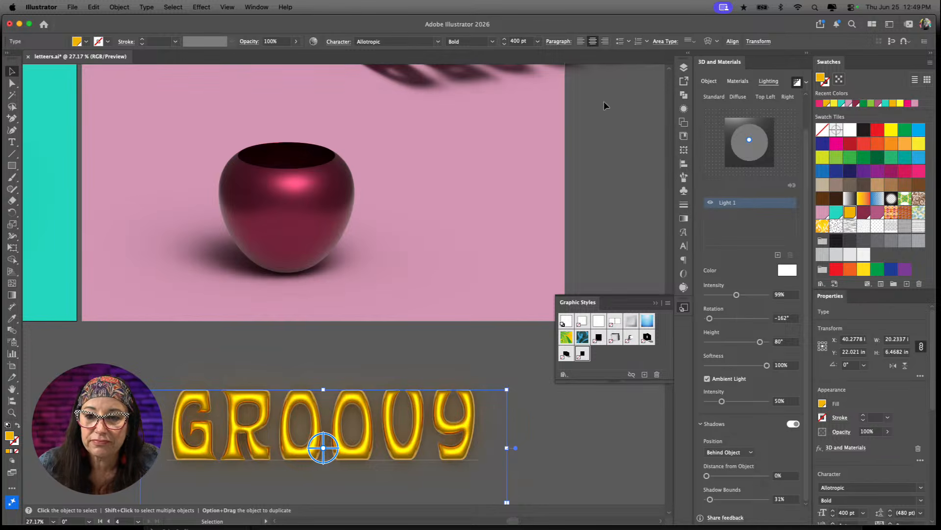
- Delete the 3D and Materials effect from the yellow GROOVY text's appearance and deselect the text
{"action": "left_click", "coordinate": [684, 110]}
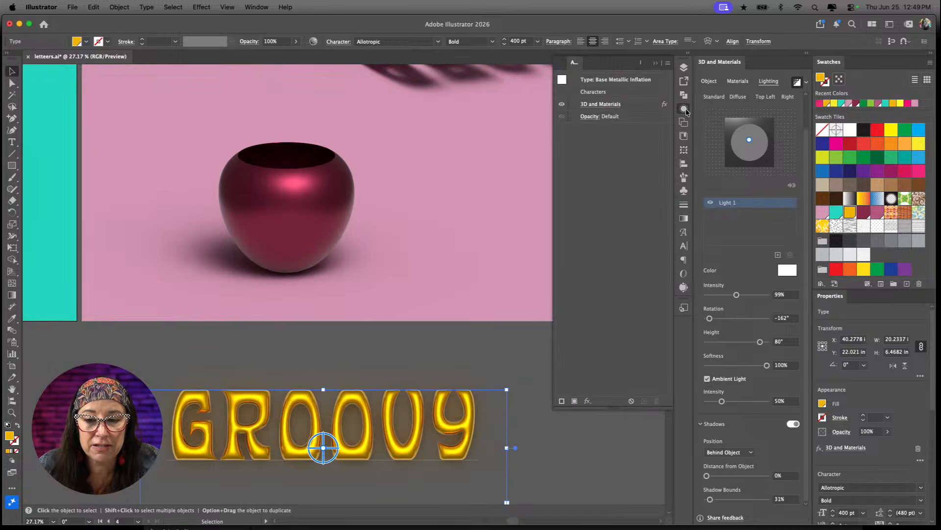
{"action": "left_click", "coordinate": [250, 7]}
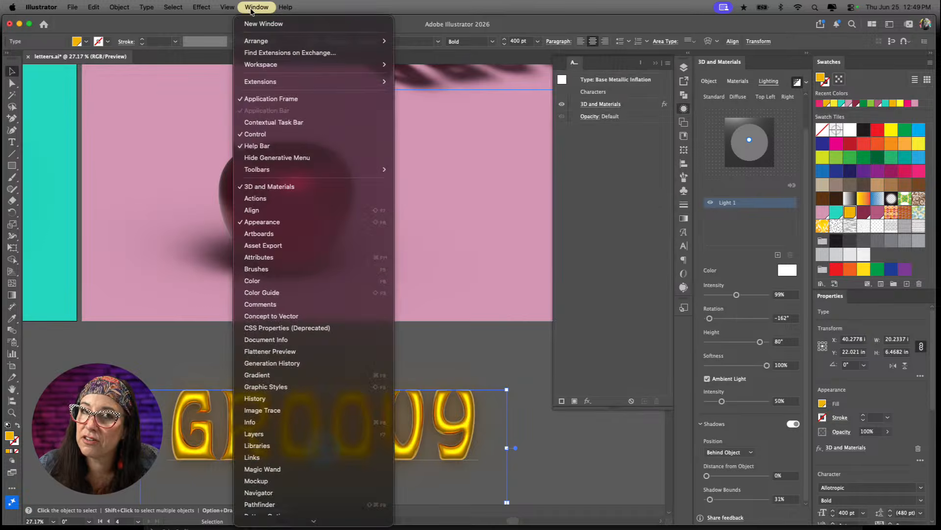
{"action": "left_click", "coordinate": [638, 132]}
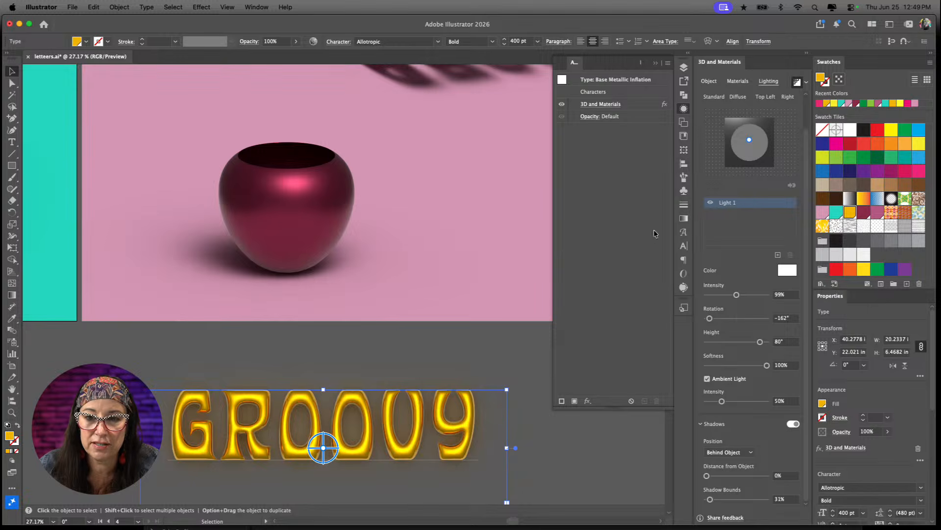
{"action": "left_click", "coordinate": [643, 109]}
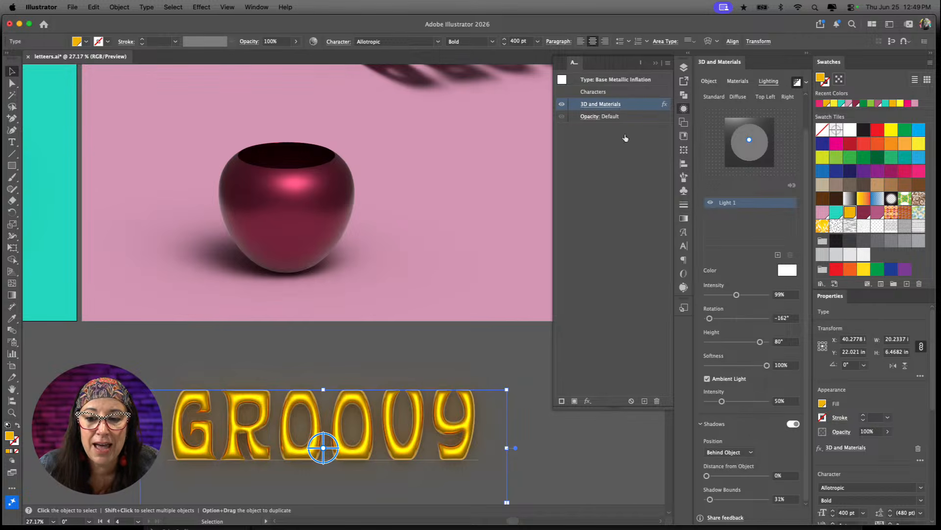
{"action": "left_click", "coordinate": [657, 402]}
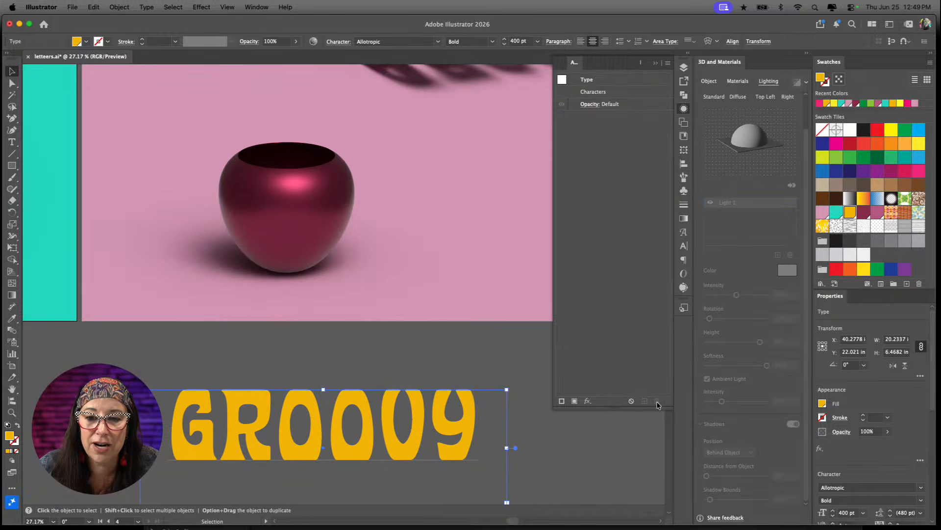
{"action": "left_click", "coordinate": [549, 456]}
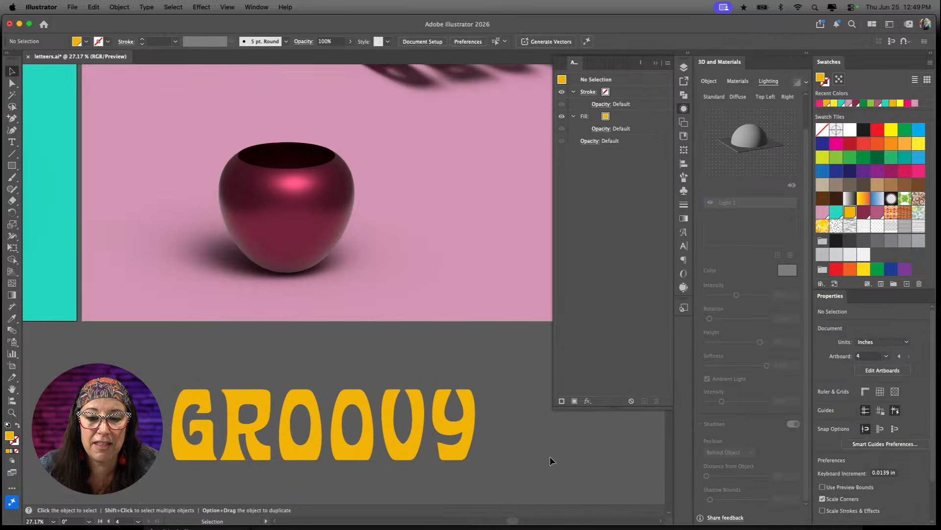
- Select the flat yellow GROOVY text and show the available 3D object types for it
{"action": "left_click", "coordinate": [451, 440]}
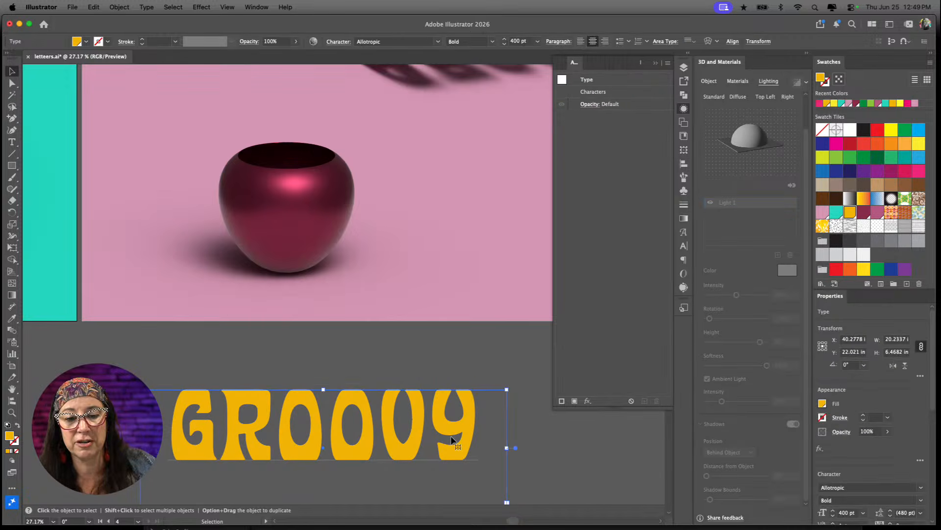
{"action": "scroll", "coordinate": [452, 440], "scroll_direction": "down", "scroll_amount": 1}
{"action": "scroll", "coordinate": [452, 440], "scroll_direction": "left", "scroll_amount": 1}
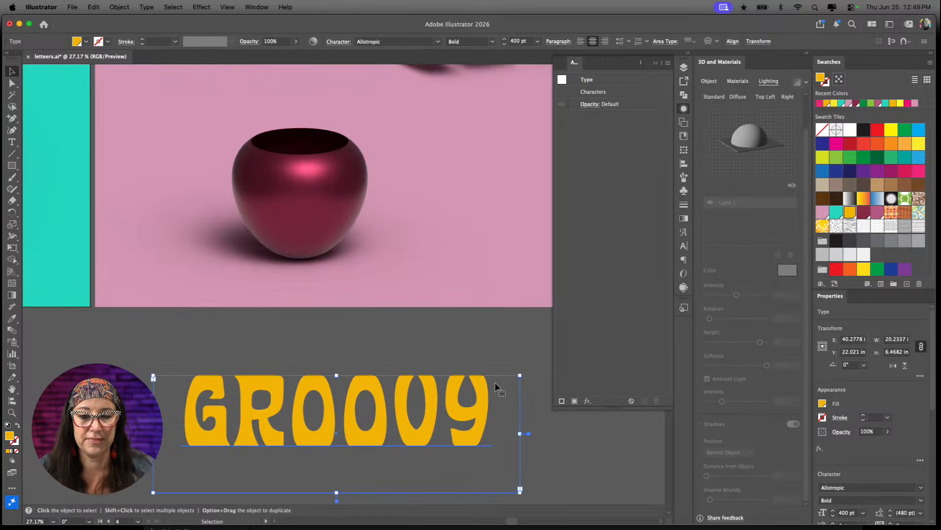
{"action": "scroll", "coordinate": [495, 382], "scroll_direction": "up", "scroll_amount": 1}
{"action": "scroll", "coordinate": [495, 382], "scroll_direction": "right", "scroll_amount": 1}
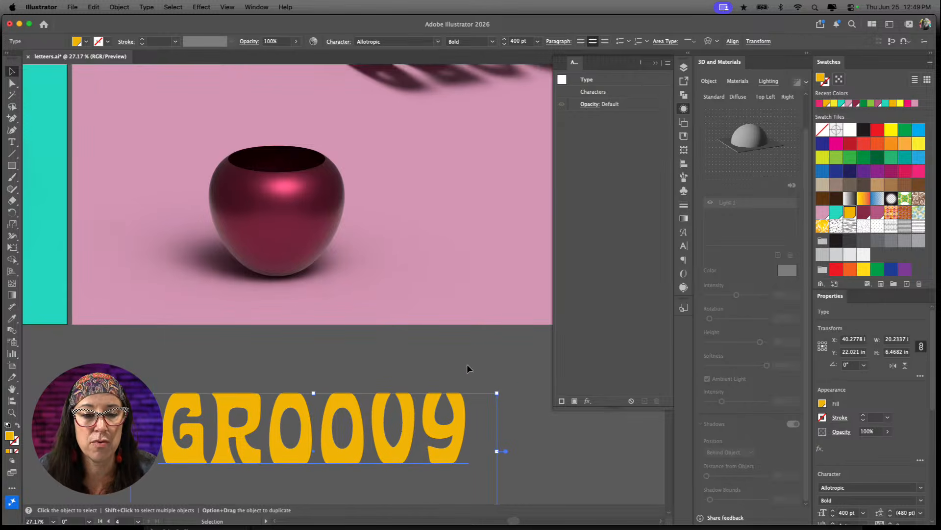
{"action": "scroll", "coordinate": [375, 253], "scroll_direction": "up", "scroll_amount": 5}
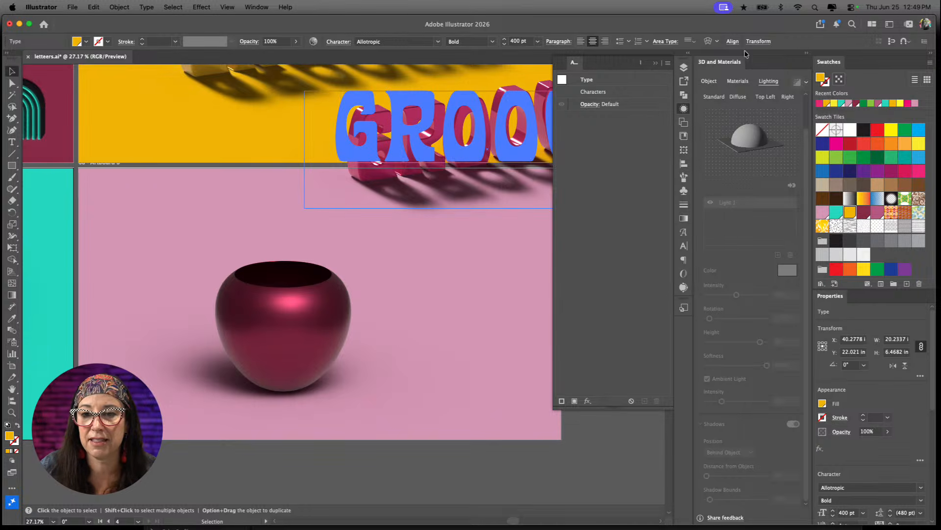
{"action": "left_click", "coordinate": [709, 80]}
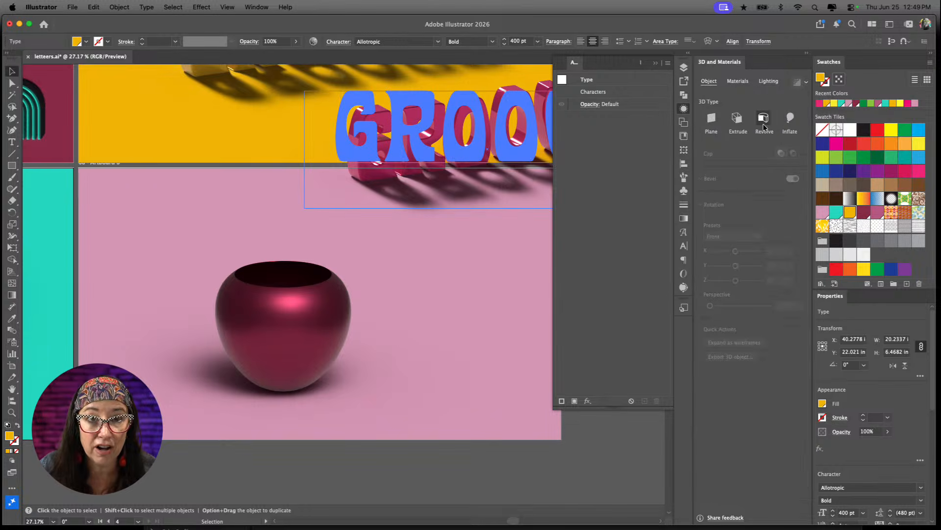
- Move the flat yellow GROOVY text slightly up below the pink artboard and convert it to outlines
{"action": "scroll", "coordinate": [396, 292], "scroll_direction": "down", "scroll_amount": 2}
{"action": "scroll", "coordinate": [395, 292], "scroll_direction": "right", "scroll_amount": 3}
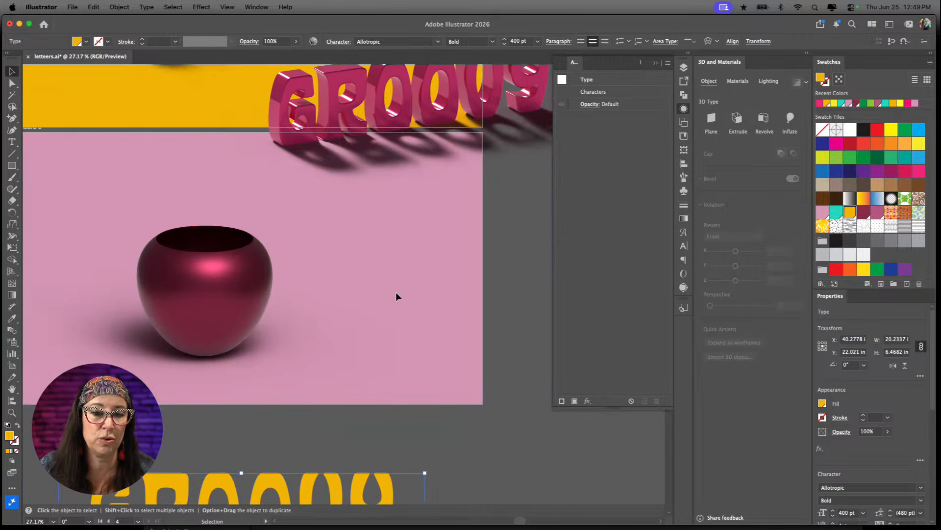
{"action": "scroll", "coordinate": [396, 296], "scroll_direction": "down", "scroll_amount": 3}
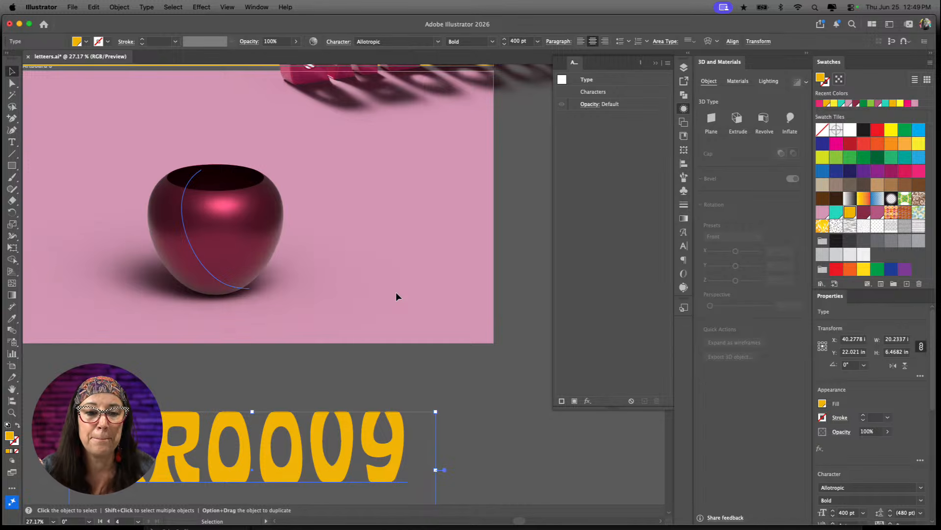
{"action": "scroll", "coordinate": [396, 292], "scroll_direction": "down", "scroll_amount": 1}
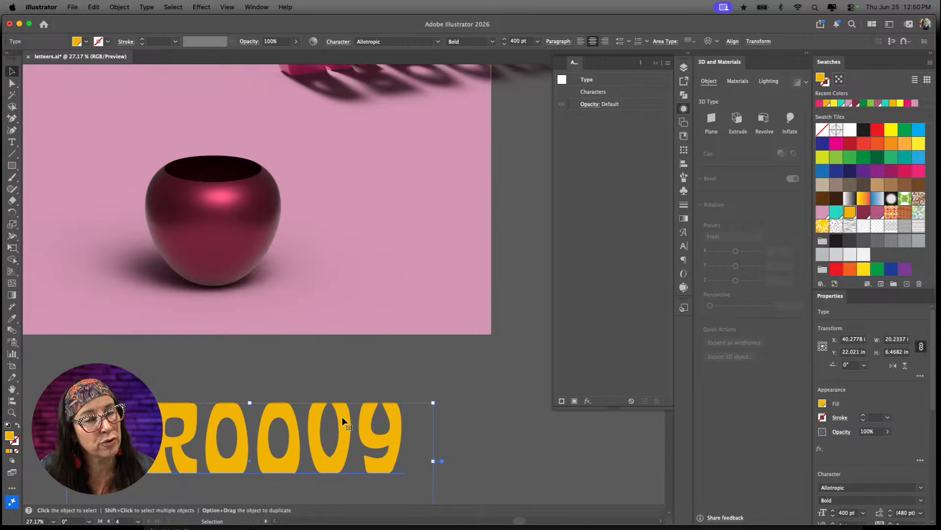
{"action": "scroll", "coordinate": [342, 416], "scroll_direction": "down", "scroll_amount": 4}
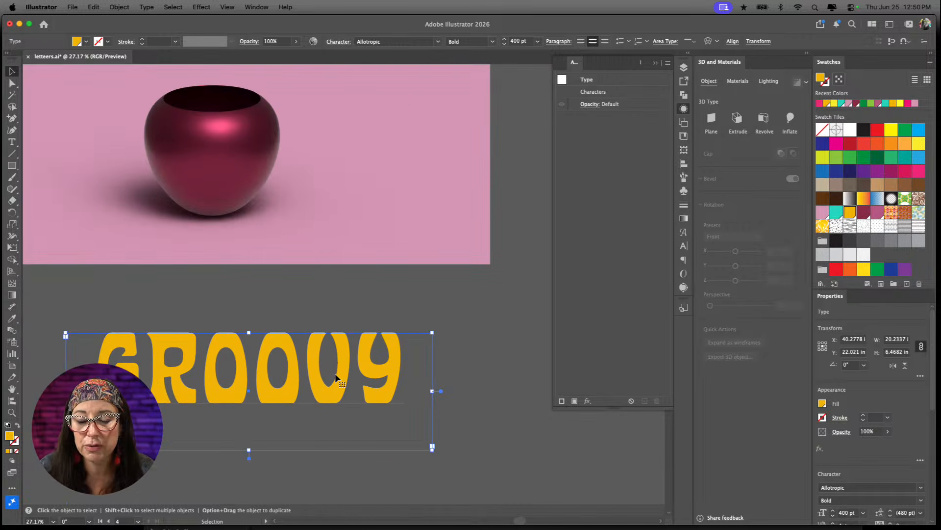
{"action": "left_click_drag", "start_coordinate": [334, 383], "coordinate": [341, 365]}
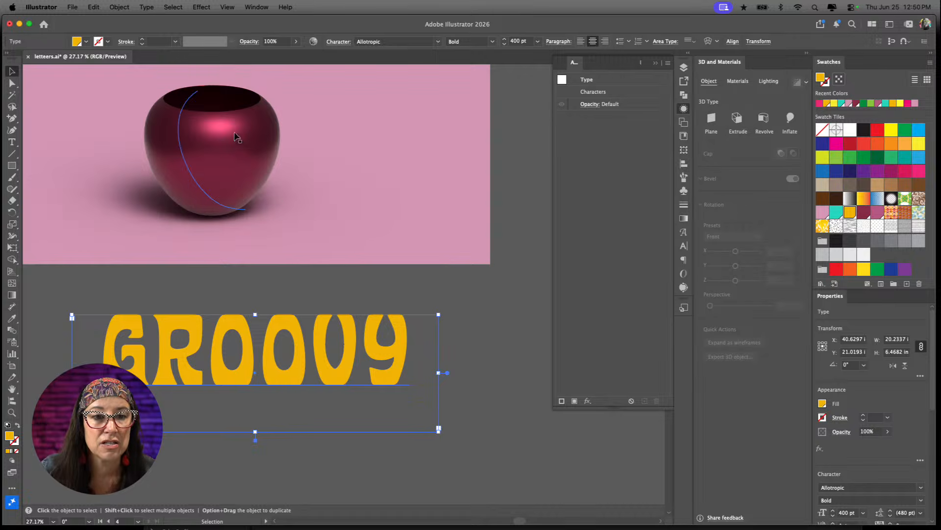
{"action": "left_click", "coordinate": [146, 7]}
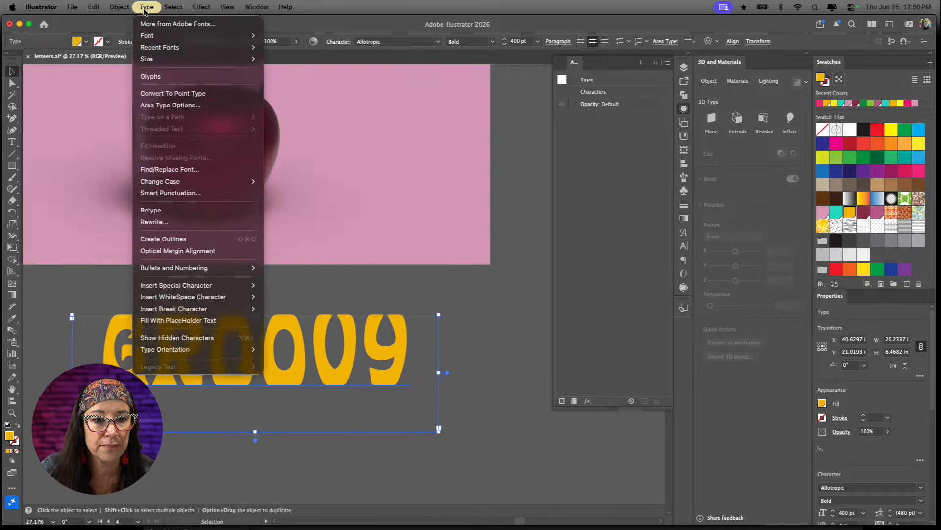
{"action": "left_click", "coordinate": [163, 239]}
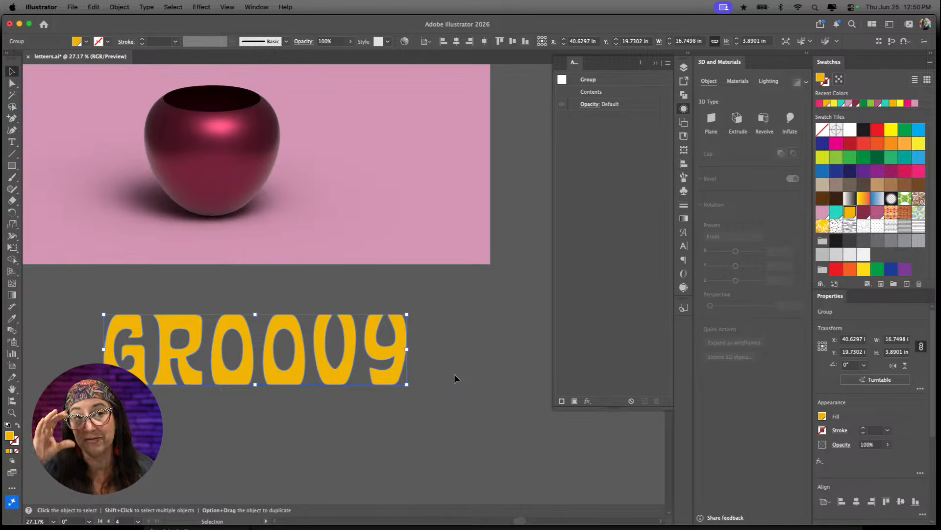
- Delete every outlined GROOVY letter except the V
{"action": "key", "text": "a"}
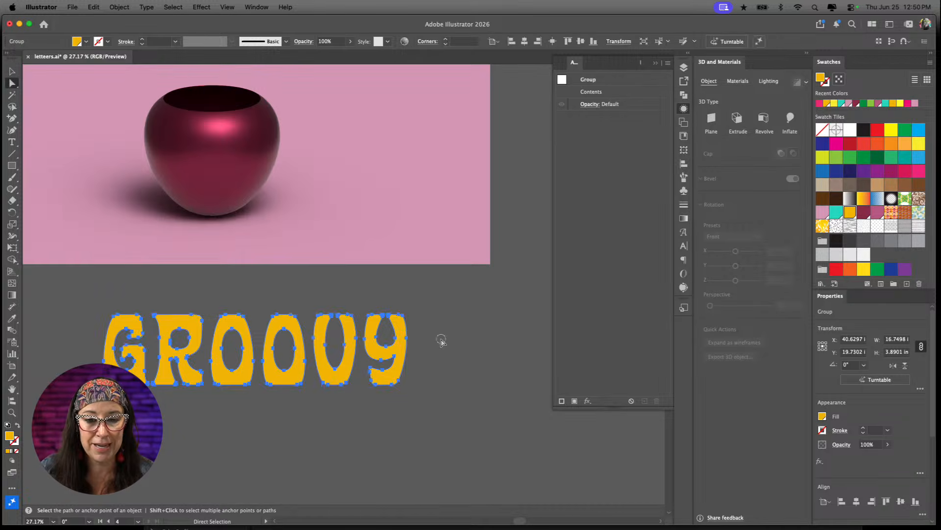
{"action": "left_click", "coordinate": [442, 336]}
{"action": "left_click", "coordinate": [385, 360]}
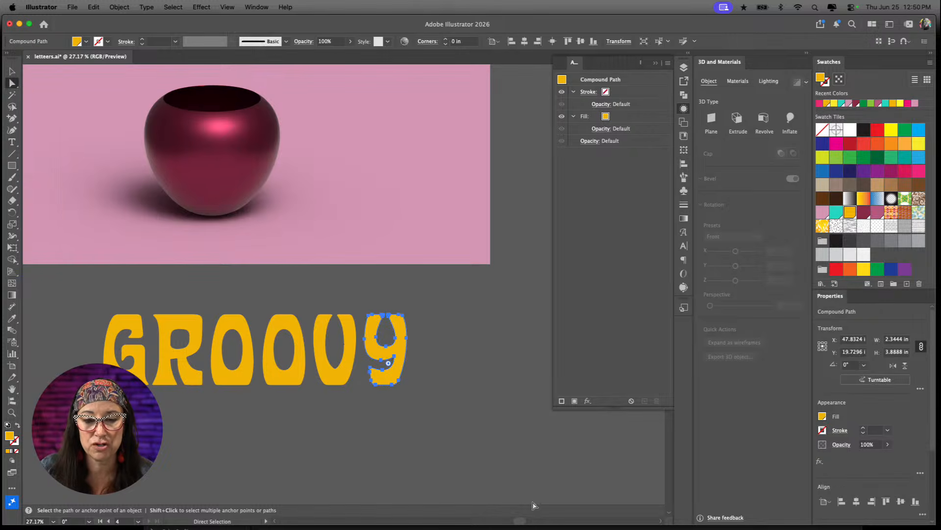
{"action": "key", "text": "Delete"}
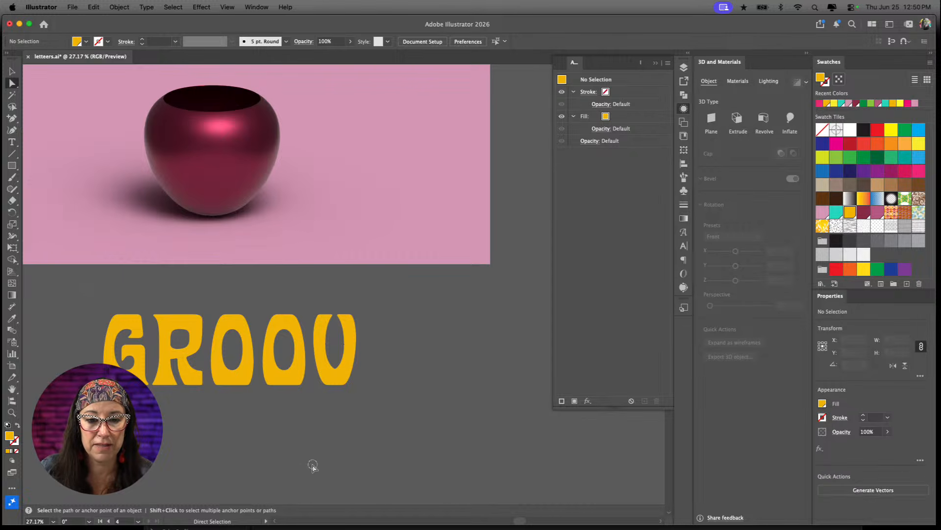
{"action": "key", "text": "super+a"}
{"action": "key", "text": "Delete"}
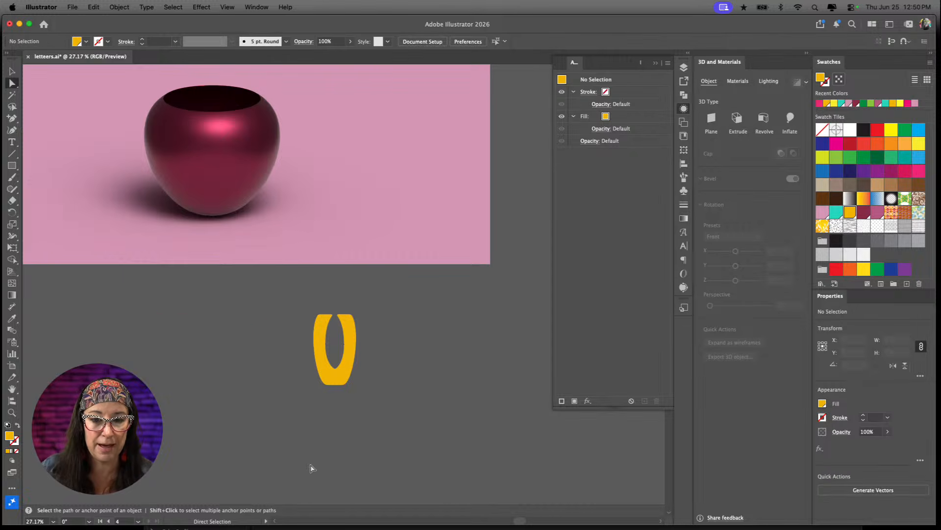
- Delete the V's right-side, inner and upper anchor points, keeping only the outer left curve down to its base
{"action": "left_click", "coordinate": [329, 388]}
{"action": "scroll", "coordinate": [328, 392], "scroll_direction": "up", "scroll_amount": 3}
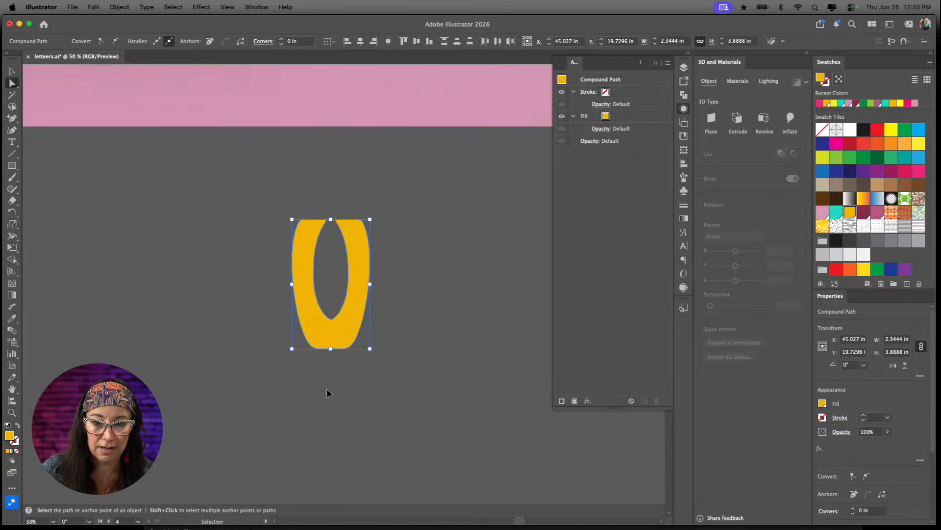
{"action": "key", "text": "super+a"}
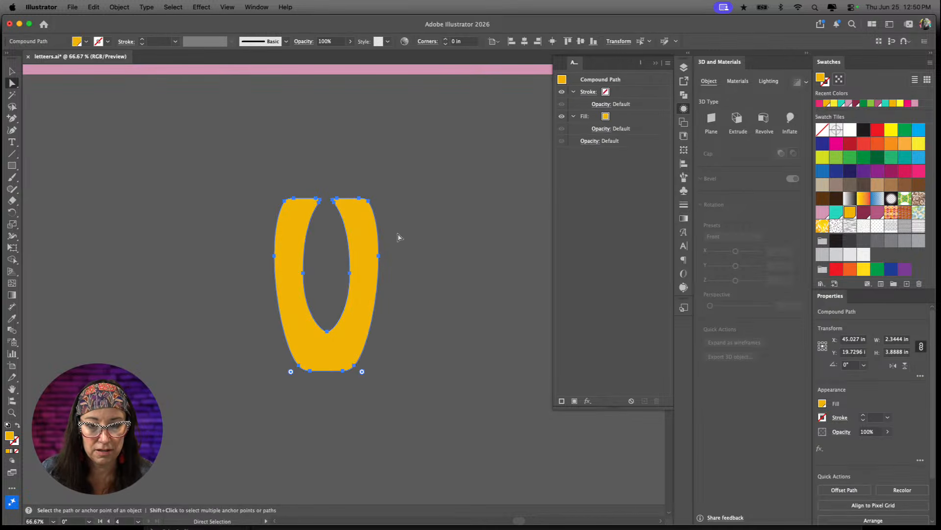
{"action": "left_click", "coordinate": [338, 381]}
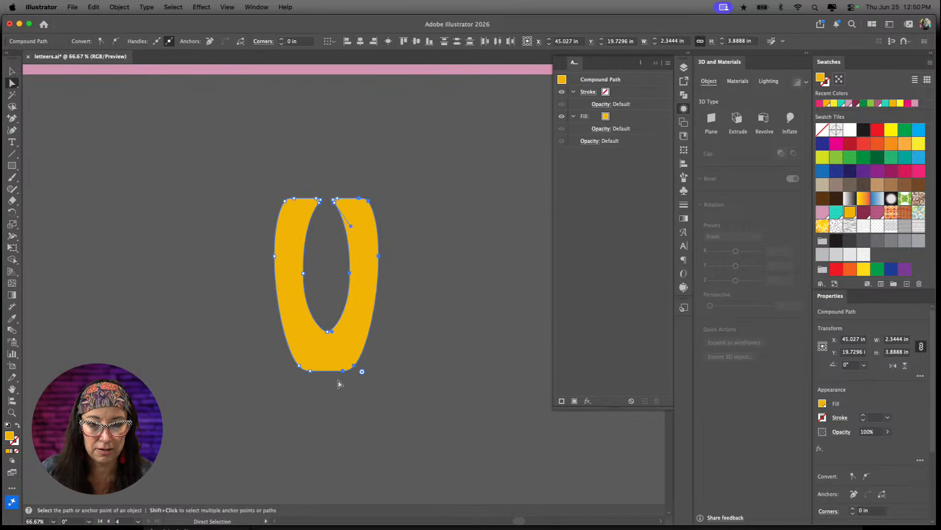
{"action": "key", "text": "Delete"}
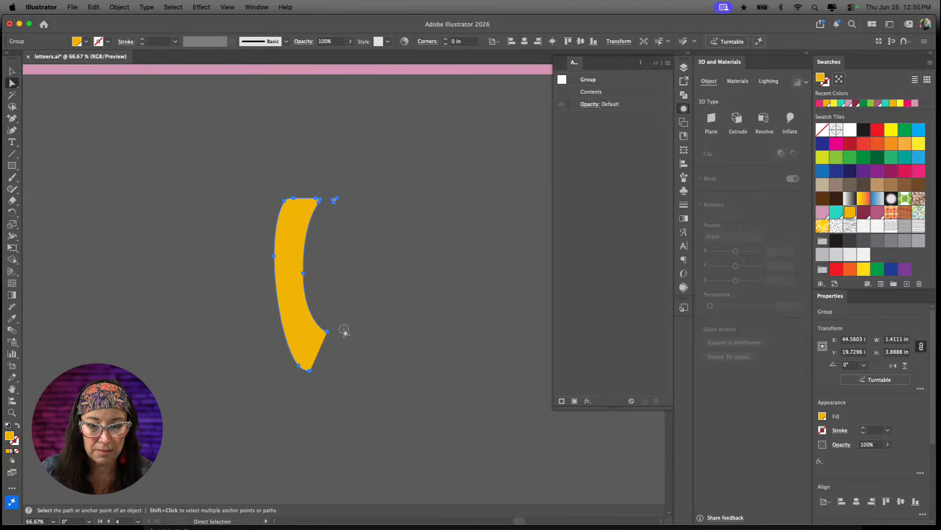
{"action": "left_click", "coordinate": [324, 339]}
{"action": "key", "text": "Delete"}
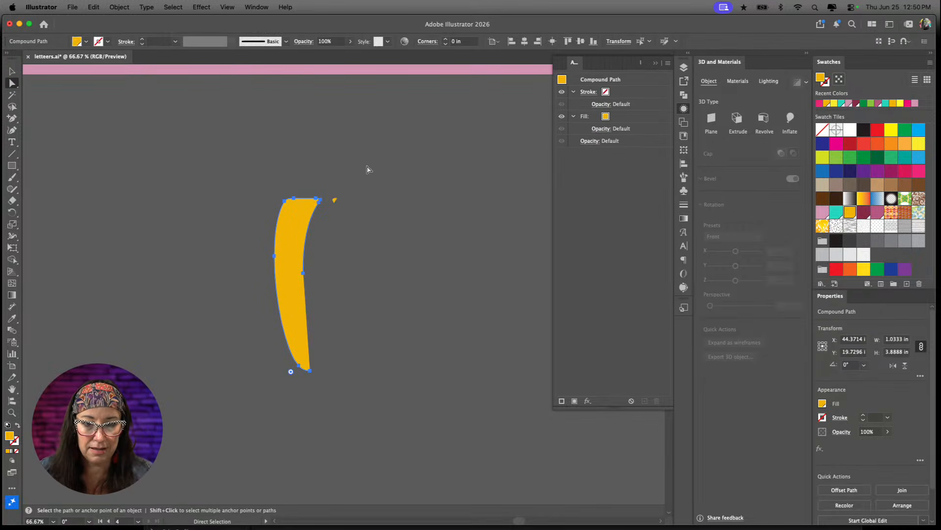
{"action": "left_click", "coordinate": [301, 291]}
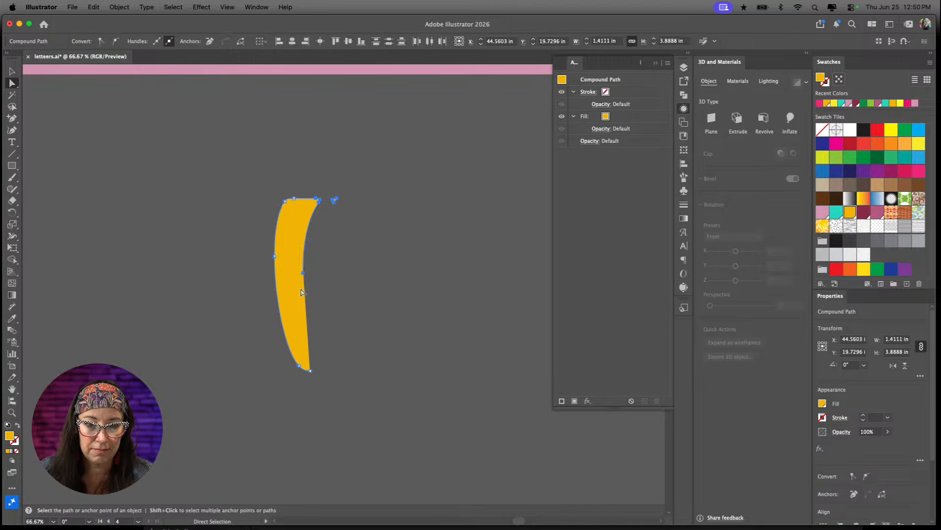
{"action": "key", "text": "Delete"}
{"action": "left_click", "coordinate": [317, 182]}
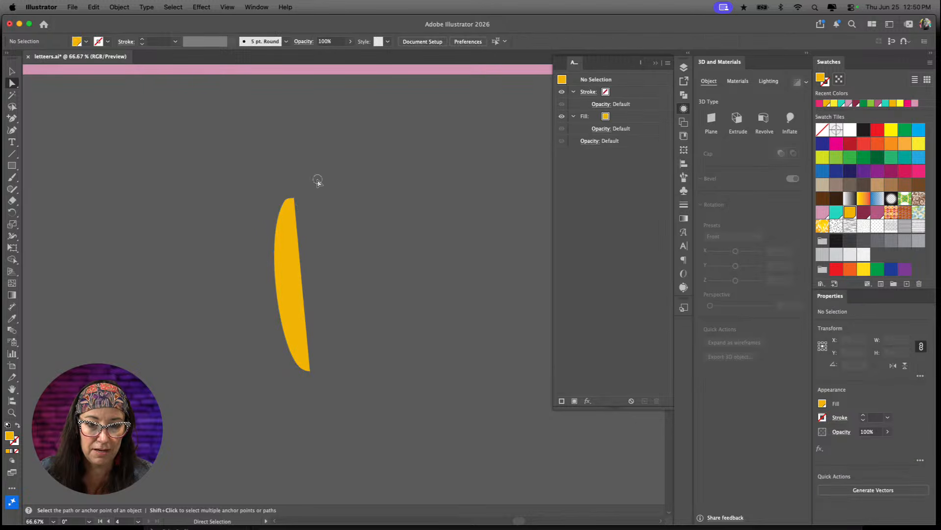
{"action": "left_click", "coordinate": [295, 212]}
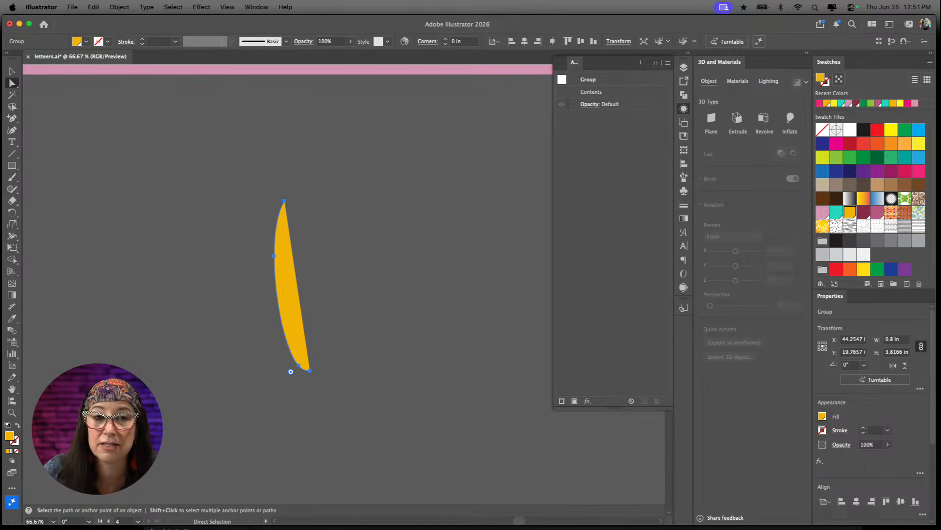
- Swap the remaining curve's fill and stroke, giving it a yellow stroke and no fill
{"action": "key", "text": "shift+x"}
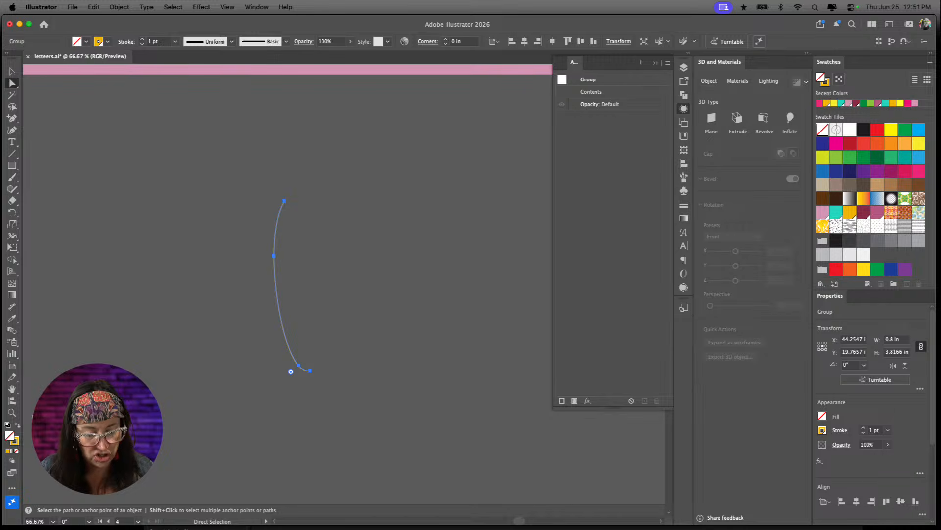
{"action": "key", "text": "shift+x"}
{"action": "key", "text": "shift+x"}
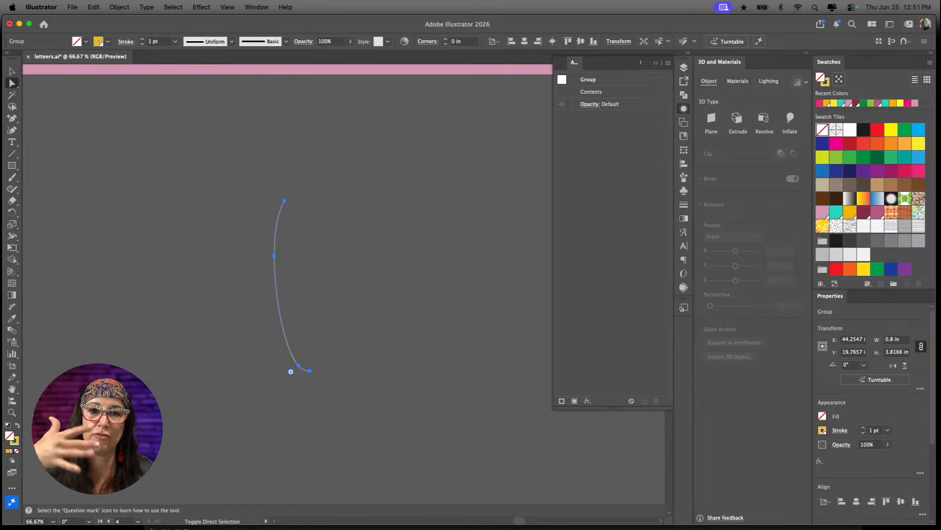
{"action": "key", "text": "shift+x"}
{"action": "key", "text": "shift+x"}
{"action": "key", "text": "shift+x"}
{"action": "key", "text": "shift+x"}
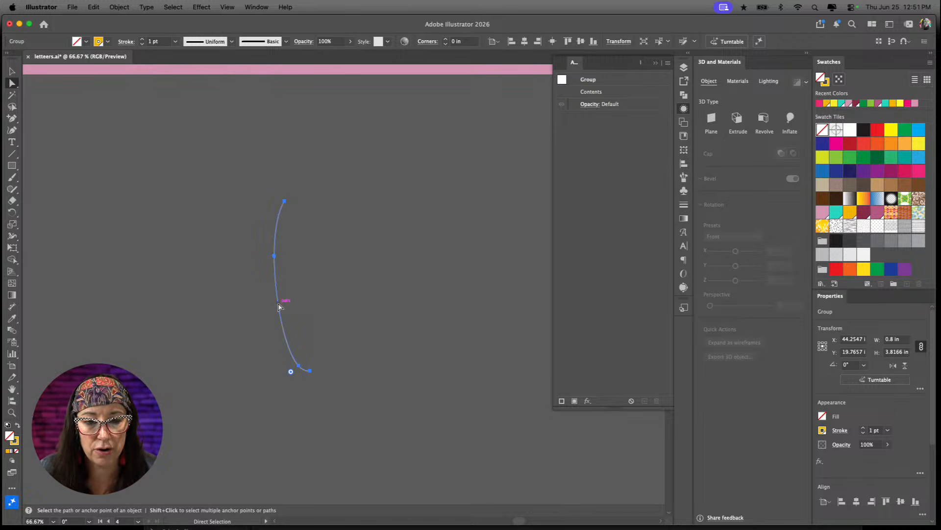
- Select the whole open curve and apply the Revolve 3D type to it
{"action": "left_click", "coordinate": [13, 71]}
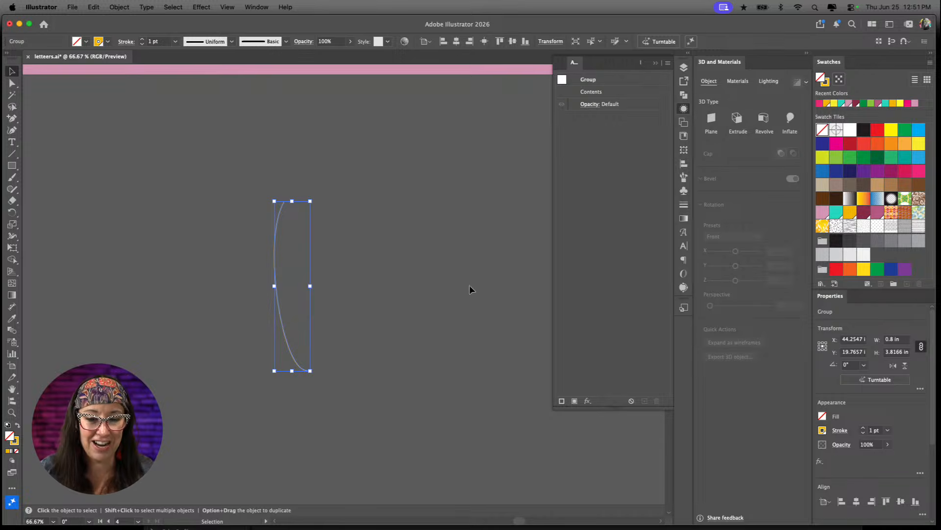
{"action": "scroll", "coordinate": [452, 284], "scroll_direction": "up", "scroll_amount": 3}
{"action": "scroll", "coordinate": [452, 285], "scroll_direction": "right", "scroll_amount": 4}
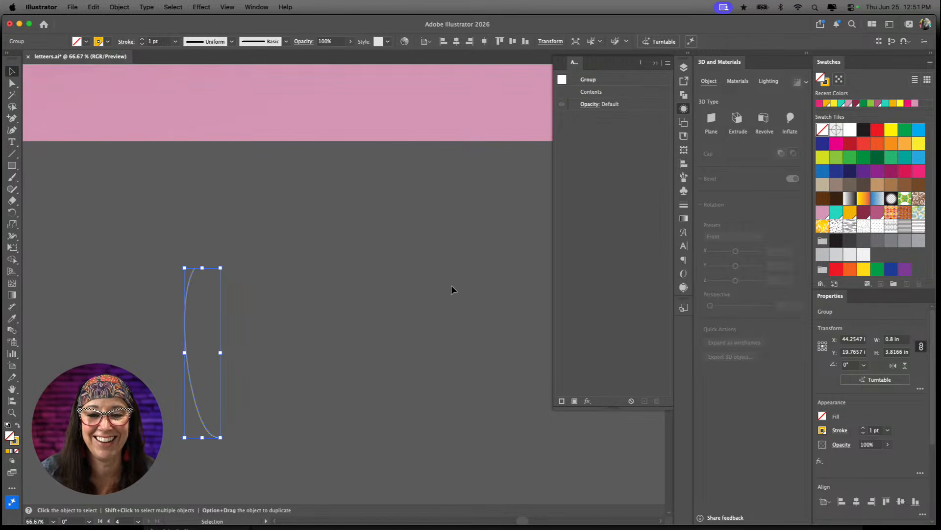
{"action": "scroll", "coordinate": [449, 290], "scroll_direction": "down", "scroll_amount": 2}
{"action": "scroll", "coordinate": [449, 290], "scroll_direction": "left", "scroll_amount": 1}
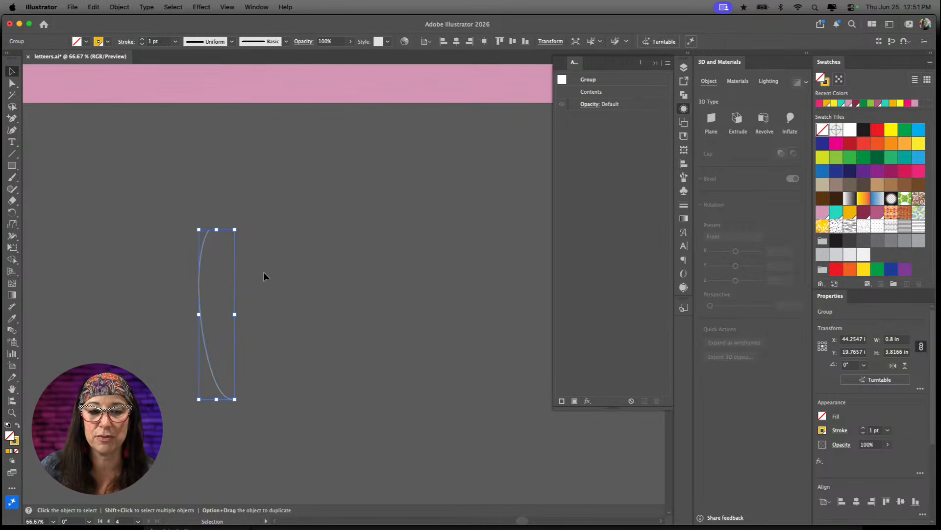
{"action": "left_click", "coordinate": [763, 119]}
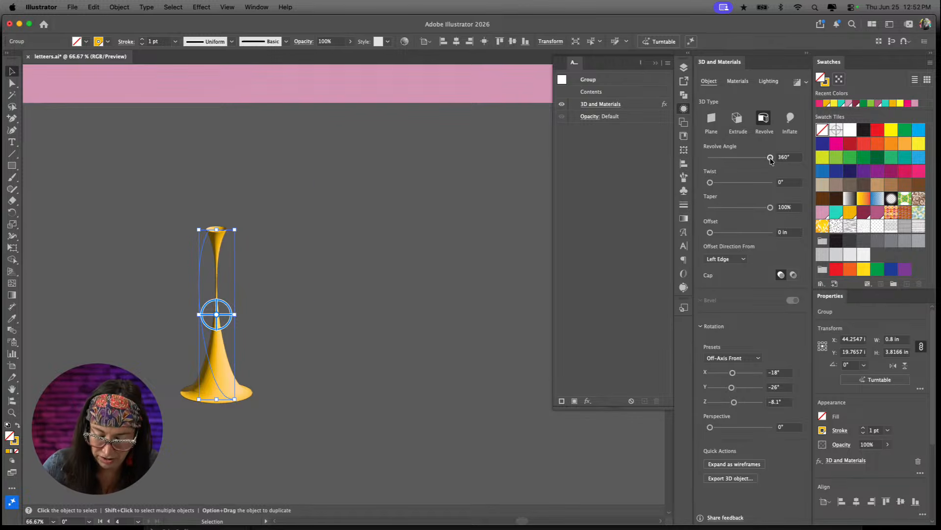
{"action": "key", "text": "super+equal"}
{"action": "key", "text": "super+equal"}
{"action": "key", "text": "super+minus"}
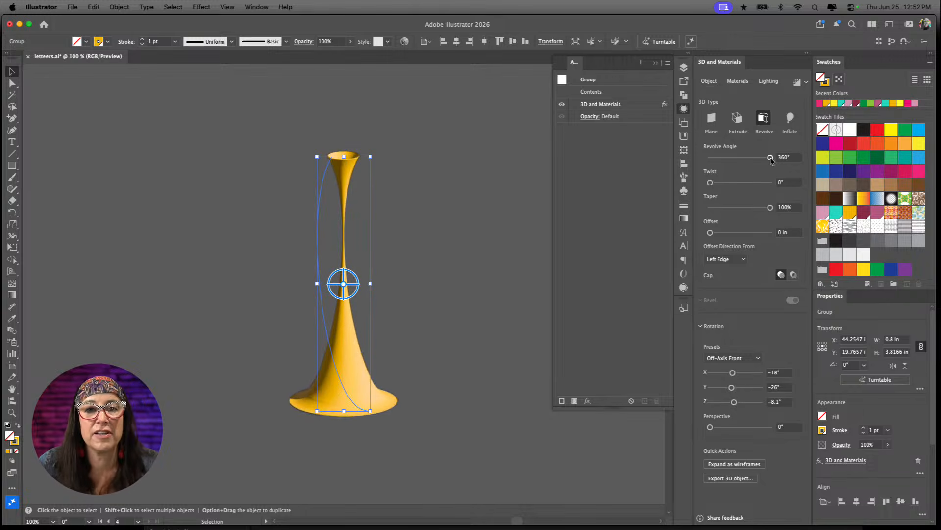
- Sweep the revolve angle down to 0° and back to 360°, and set the offset direction to Right Edge
{"action": "left_click_drag", "start_coordinate": [771, 158], "coordinate": [707, 166]}
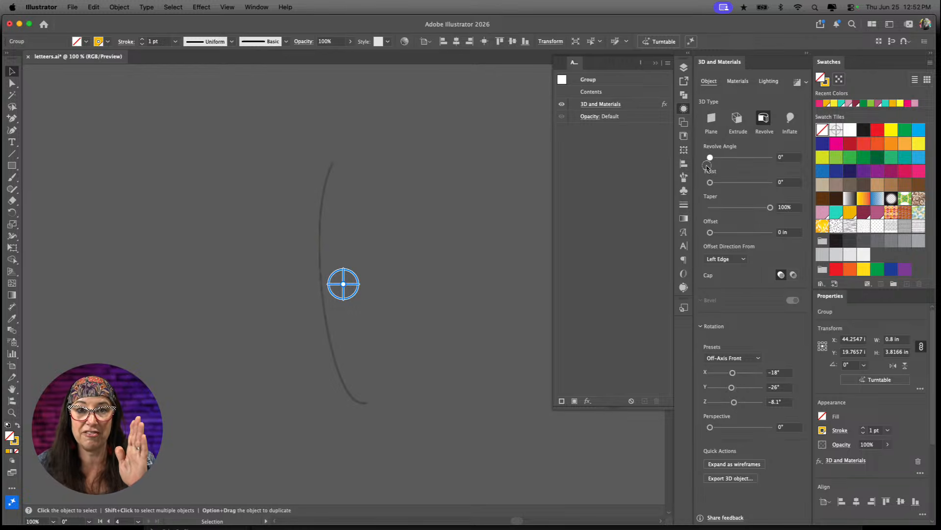
{"action": "left_click_drag", "start_coordinate": [709, 167], "coordinate": [775, 170]}
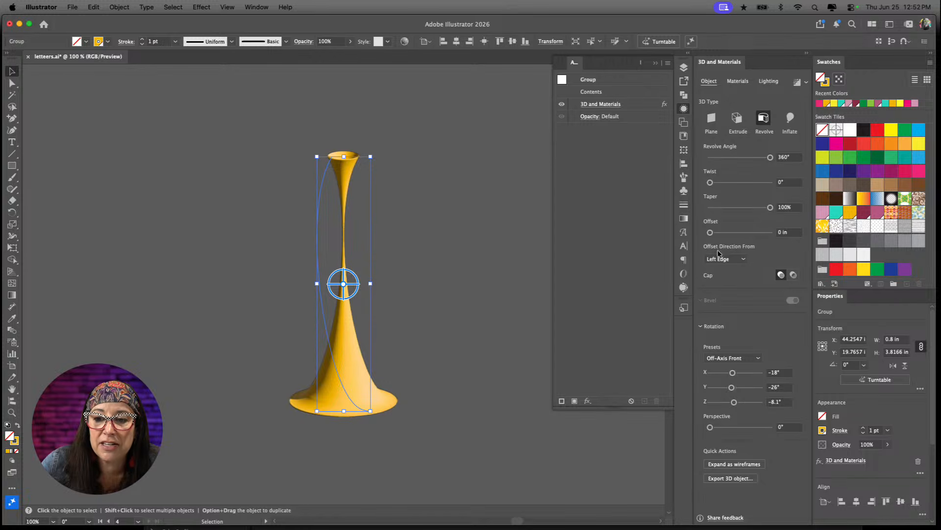
{"action": "left_click", "coordinate": [744, 261]}
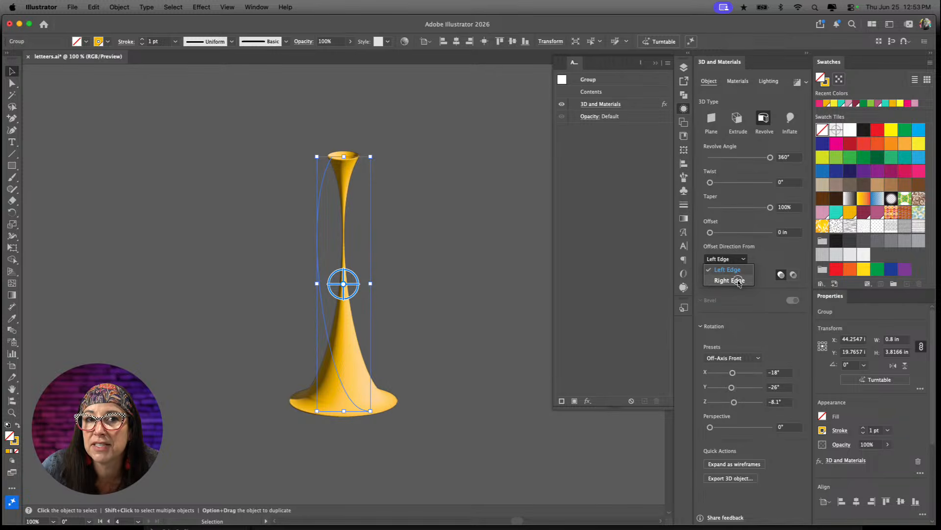
{"action": "left_click", "coordinate": [739, 282]}
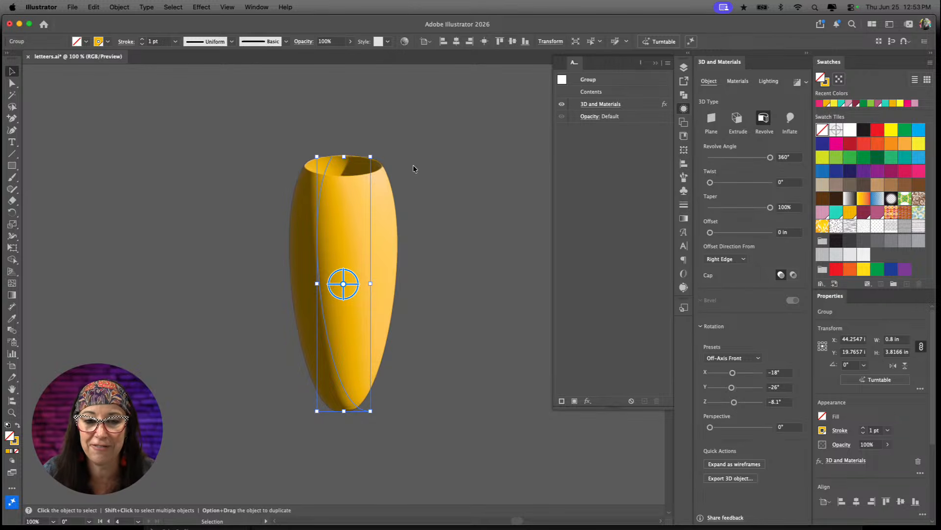
- Resize the vase's curve to about 0.94 × 2.85 in and set its stroke to the dark maroon swatch (8c2e49)
{"action": "left_click_drag", "start_coordinate": [371, 157], "coordinate": [380, 221]}
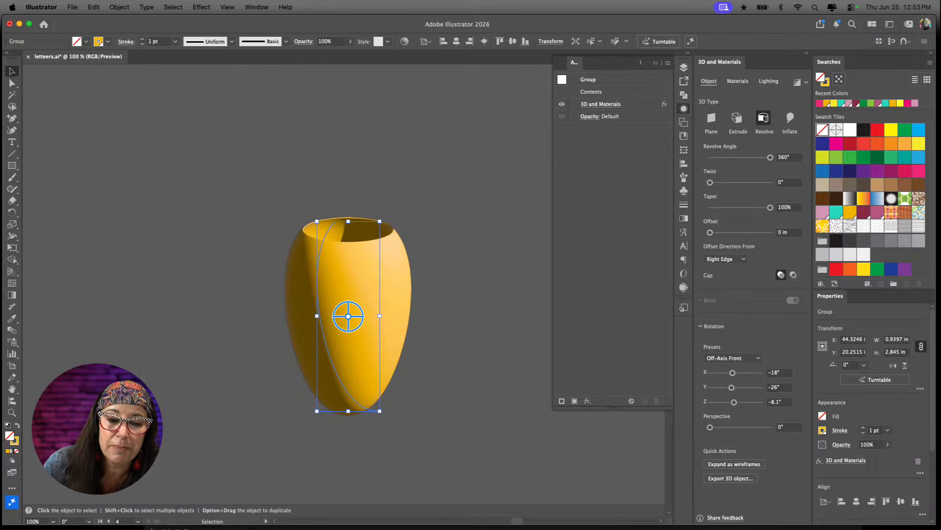
{"action": "left_click", "coordinate": [15, 442]}
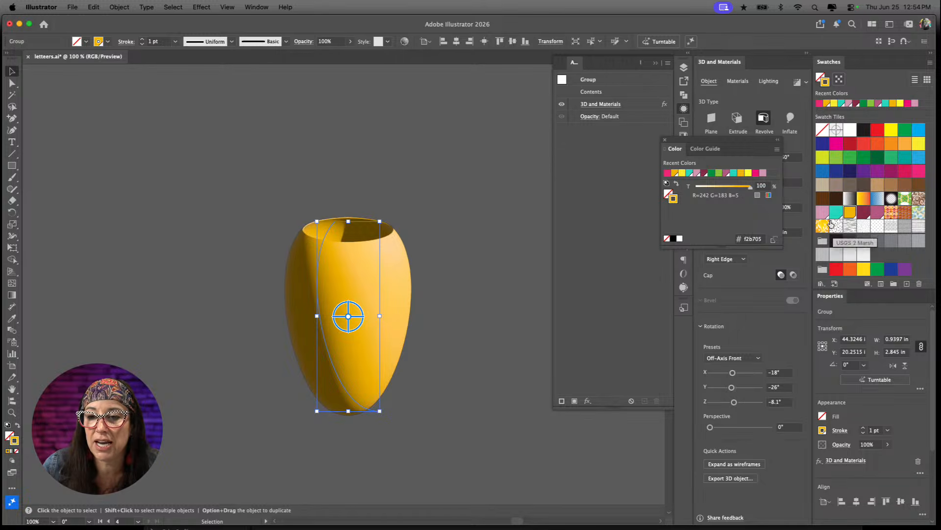
{"action": "left_click", "coordinate": [863, 212]}
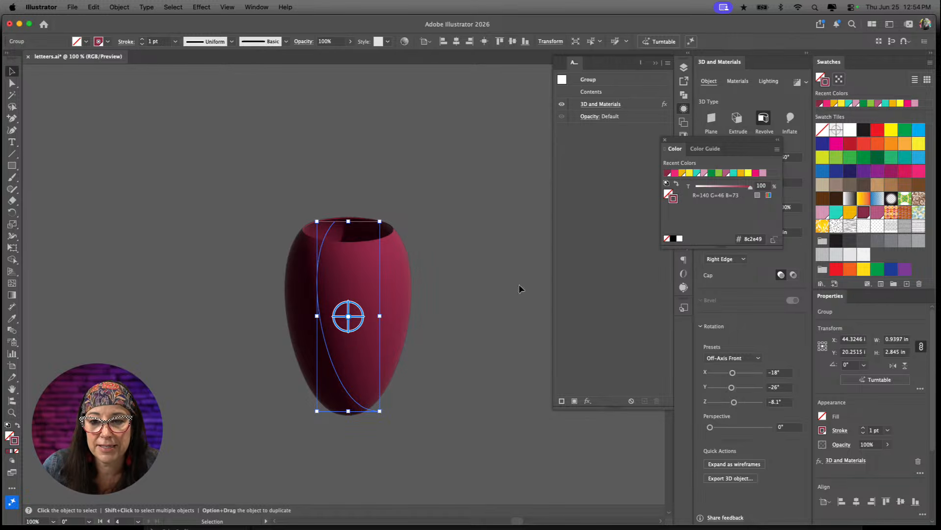
{"action": "left_click", "coordinate": [665, 140]}
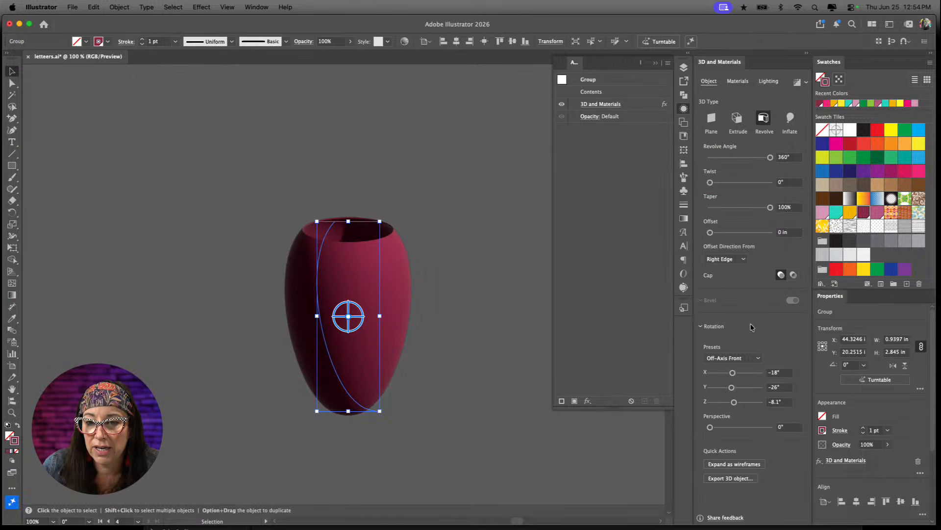
- Set the small vase's base material to a roughness of 0 and a metallic value of 0.47
{"action": "left_click", "coordinate": [738, 81]}
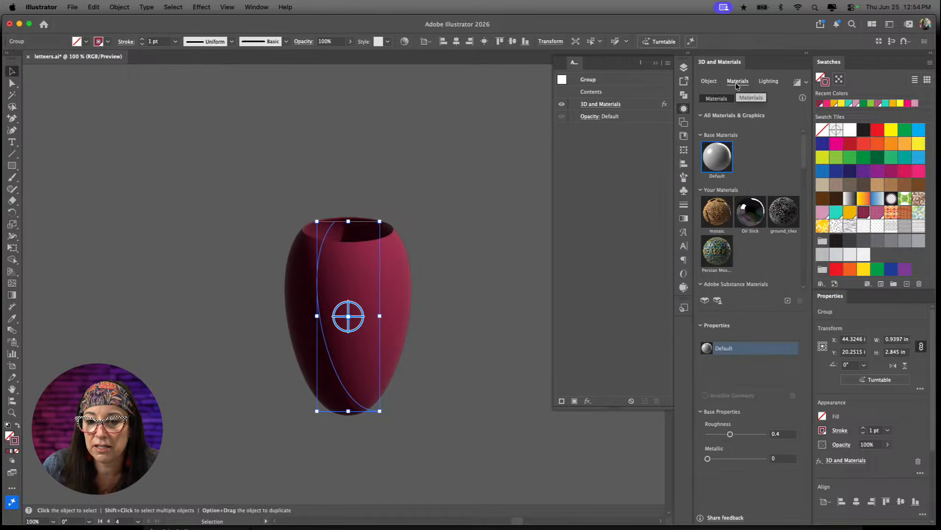
{"action": "left_click_drag", "start_coordinate": [730, 435], "coordinate": [709, 434]}
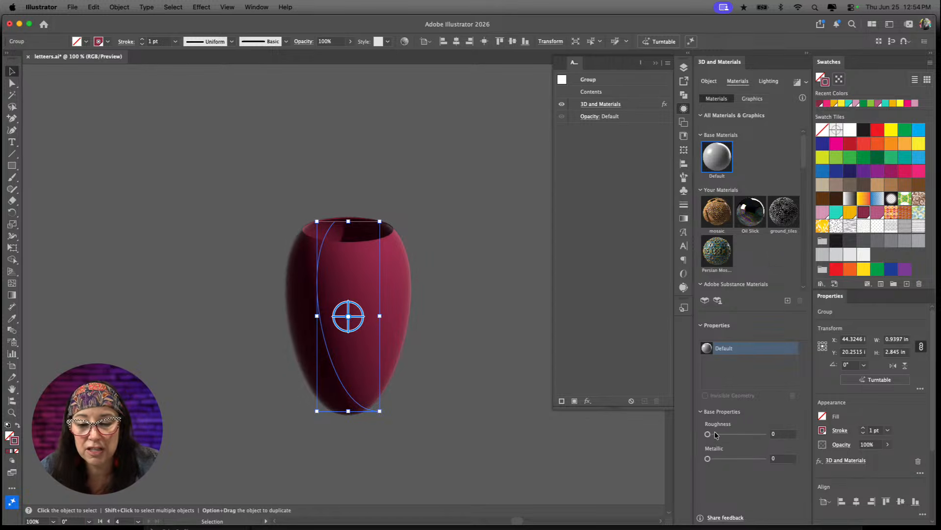
{"action": "left_click", "coordinate": [732, 459]}
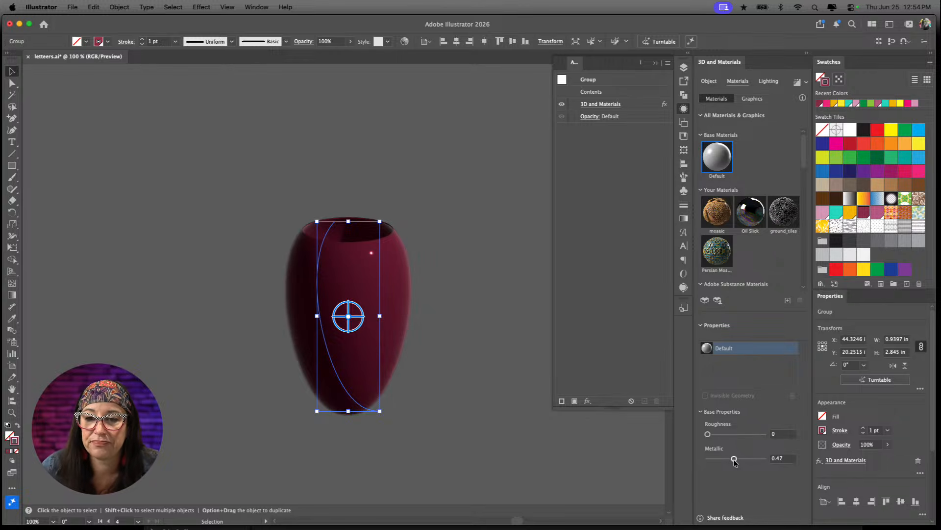
- Enable shadows positioned Below Object for the small vase and set its light rotation to 3°
{"action": "left_click", "coordinate": [768, 82]}
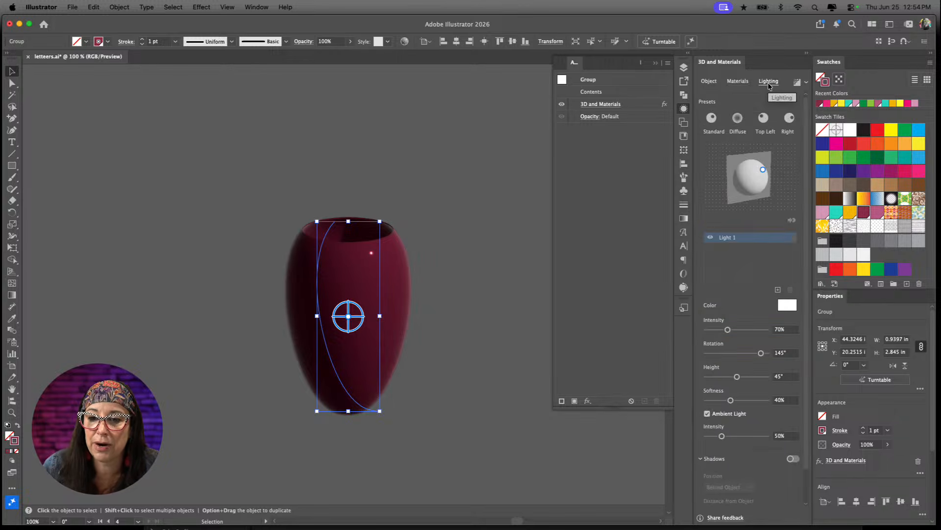
{"action": "left_click", "coordinate": [793, 459]}
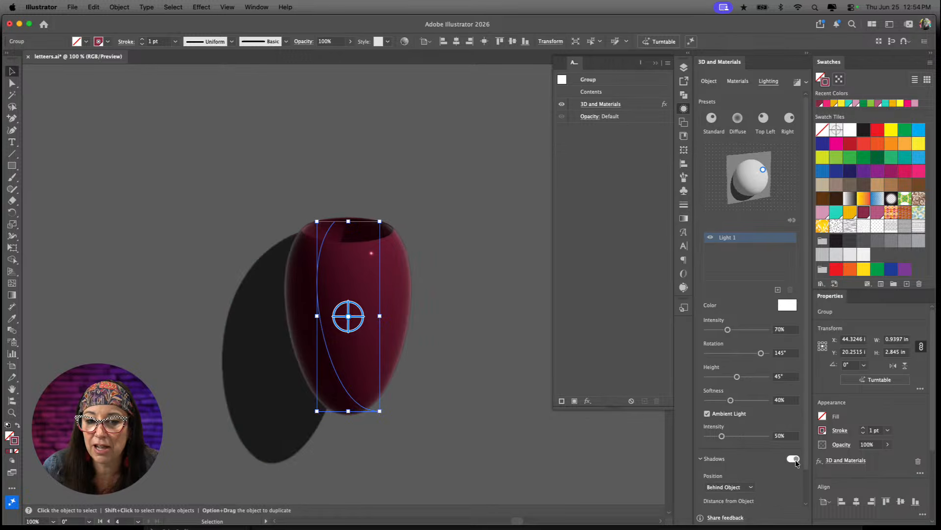
{"action": "left_click", "coordinate": [735, 487]}
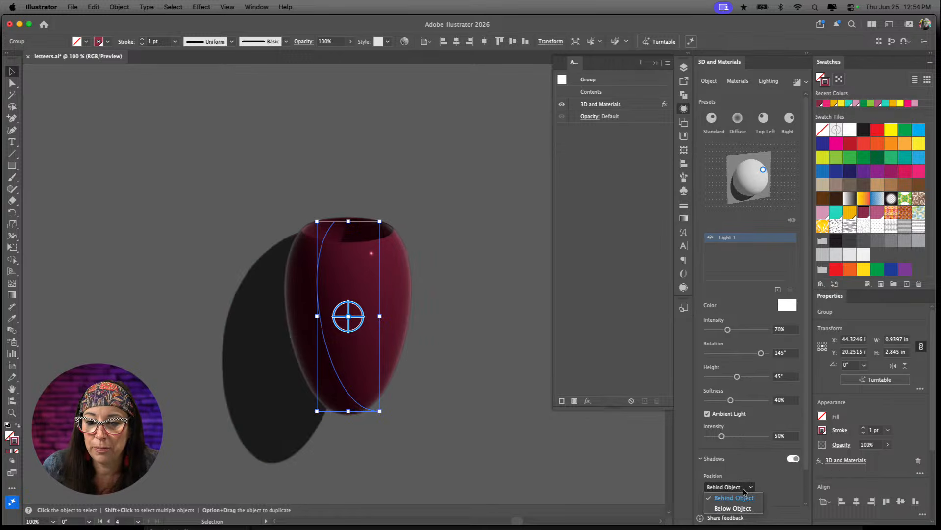
{"action": "left_click", "coordinate": [733, 508]}
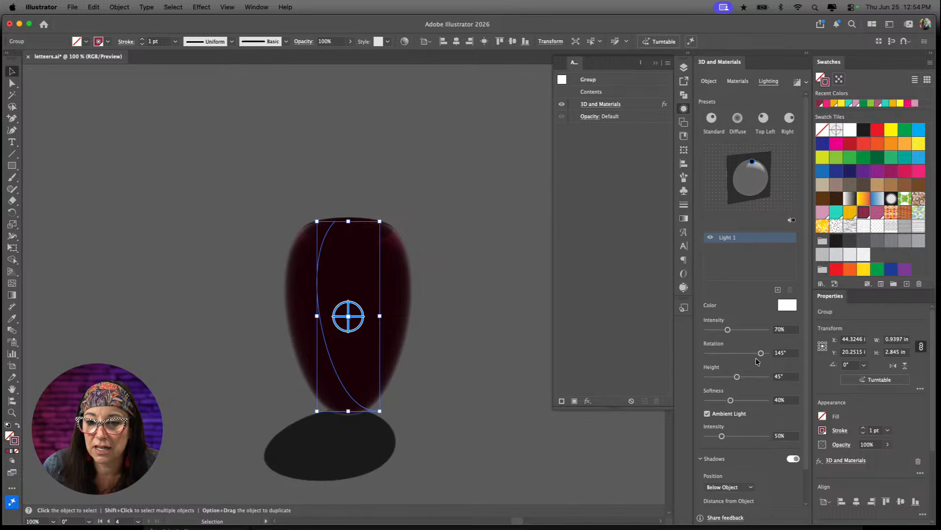
{"action": "left_click_drag", "start_coordinate": [761, 353], "coordinate": [737, 354]}
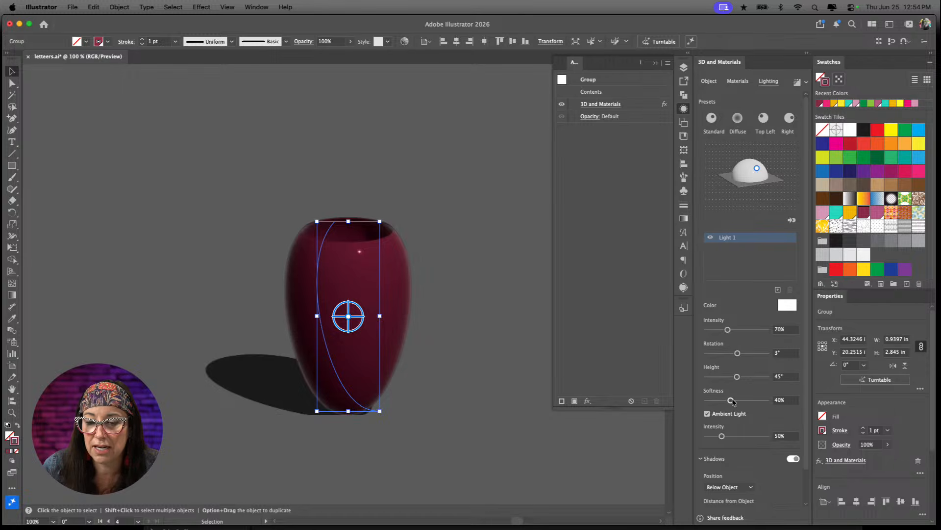
- Render the small vase with ray tracing and clear the selection
{"action": "left_click", "coordinate": [796, 84]}
{"action": "left_click", "coordinate": [488, 420]}
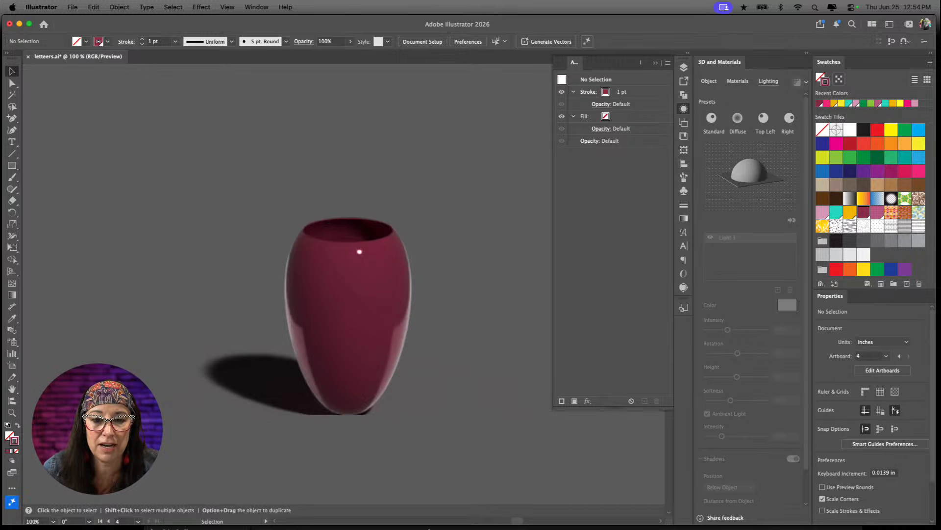
{"action": "key", "text": "super+minus"}
{"action": "key", "text": "super+minus"}
{"action": "key", "text": "super+minus"}
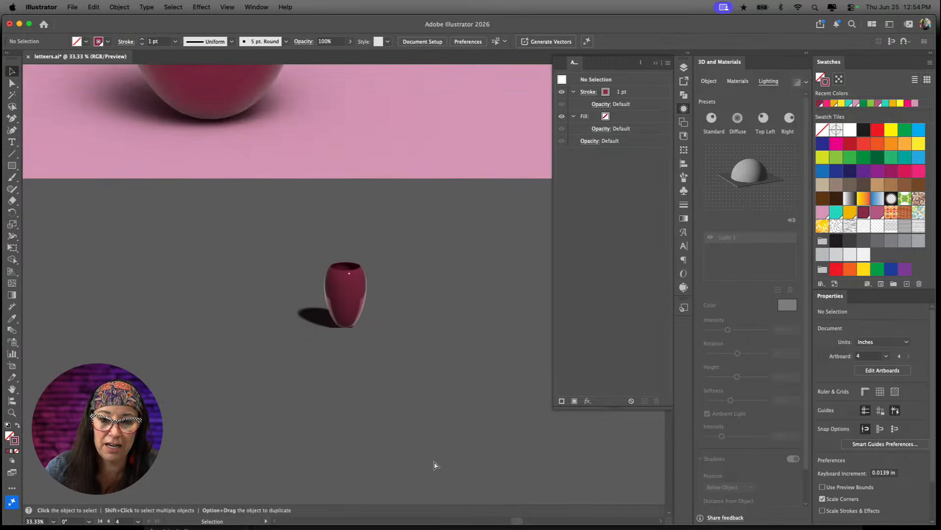
{"action": "scroll", "coordinate": [433, 460], "scroll_direction": "up", "scroll_amount": 5}
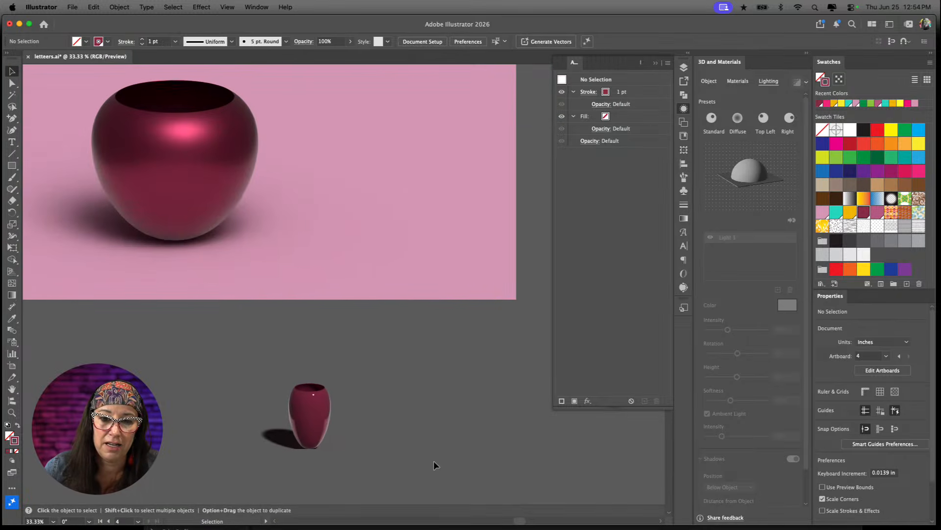
- Select the larger maroon vase on the pink artboard and examine it alongside the pink GROOVY lettering
{"action": "left_click", "coordinate": [201, 186]}
{"action": "scroll", "coordinate": [242, 198], "scroll_direction": "up", "scroll_amount": 3}
{"action": "scroll", "coordinate": [243, 198], "scroll_direction": "left", "scroll_amount": 5}
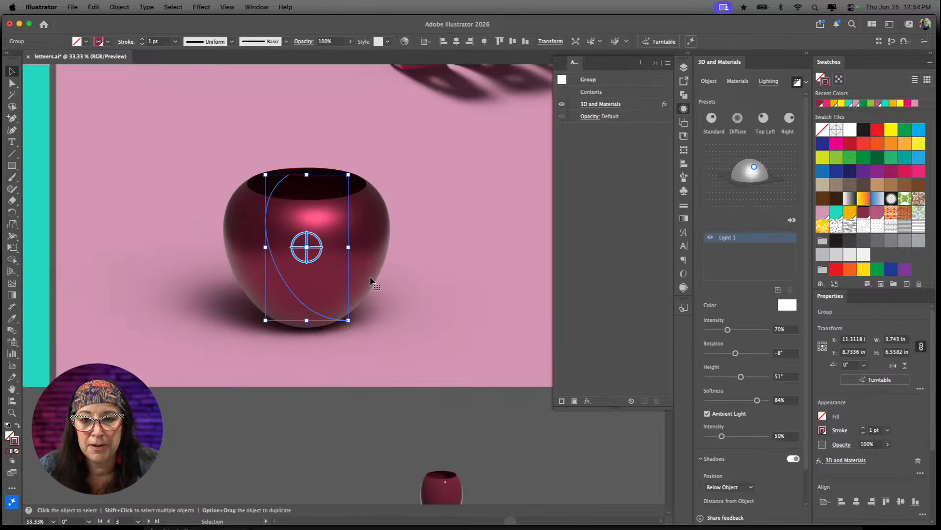
{"action": "scroll", "coordinate": [442, 251], "scroll_direction": "up", "scroll_amount": 3}
{"action": "scroll", "coordinate": [443, 251], "scroll_direction": "right", "scroll_amount": 2}
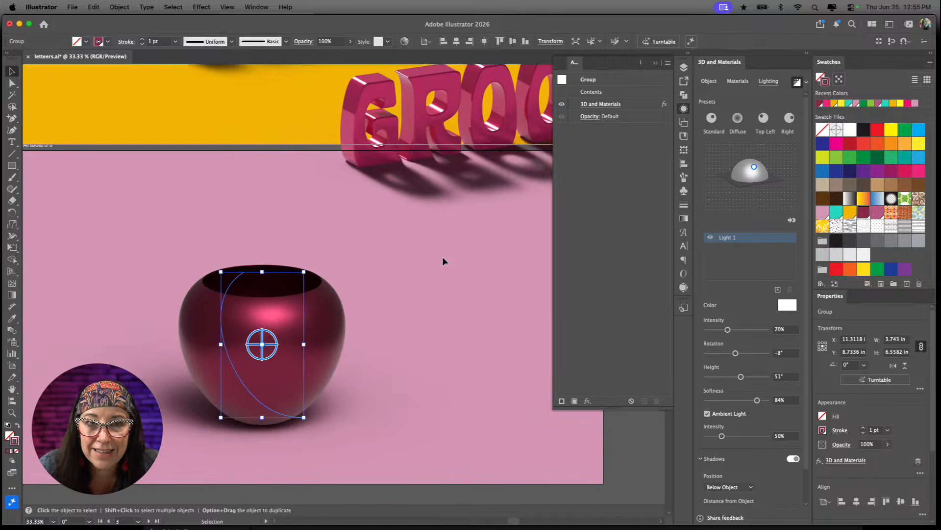
{"action": "scroll", "coordinate": [432, 334], "scroll_direction": "down", "scroll_amount": 4}
{"action": "scroll", "coordinate": [460, 299], "scroll_direction": "up", "scroll_amount": 4}
{"action": "scroll", "coordinate": [460, 299], "scroll_direction": "right", "scroll_amount": 2}
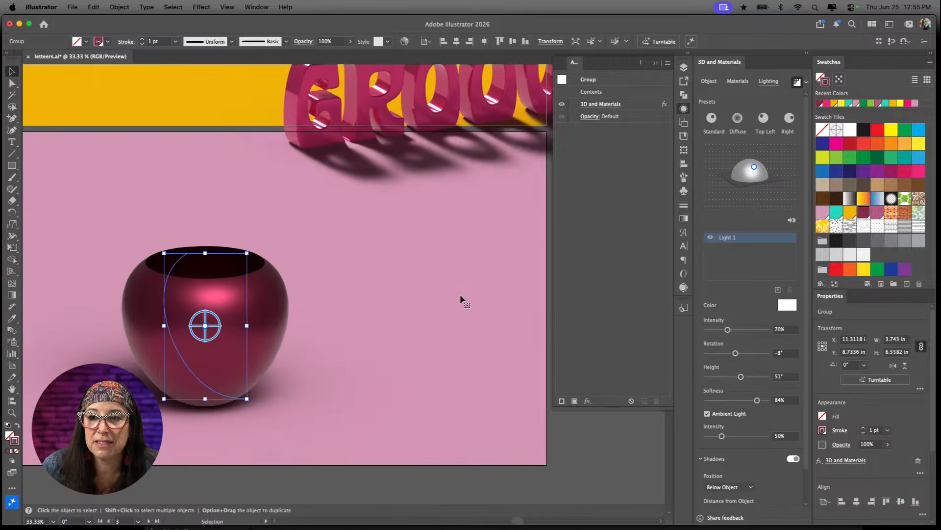
{"action": "scroll", "coordinate": [460, 300], "scroll_direction": "right", "scroll_amount": 6}
{"action": "scroll", "coordinate": [460, 300], "scroll_direction": "up", "scroll_amount": 1}
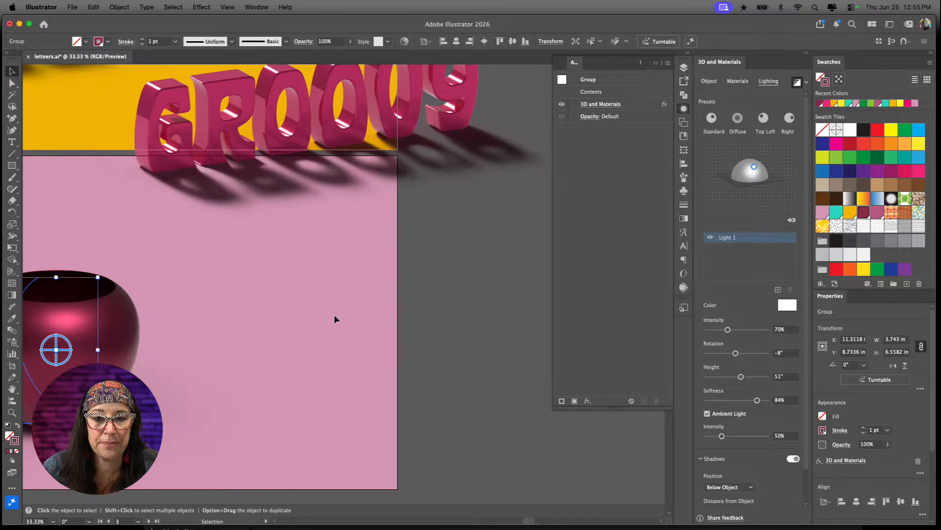
{"action": "scroll", "coordinate": [335, 317], "scroll_direction": "up", "scroll_amount": 5}
{"action": "scroll", "coordinate": [429, 457], "scroll_direction": "down", "scroll_amount": 2}
{"action": "scroll", "coordinate": [429, 457], "scroll_direction": "right", "scroll_amount": 1}
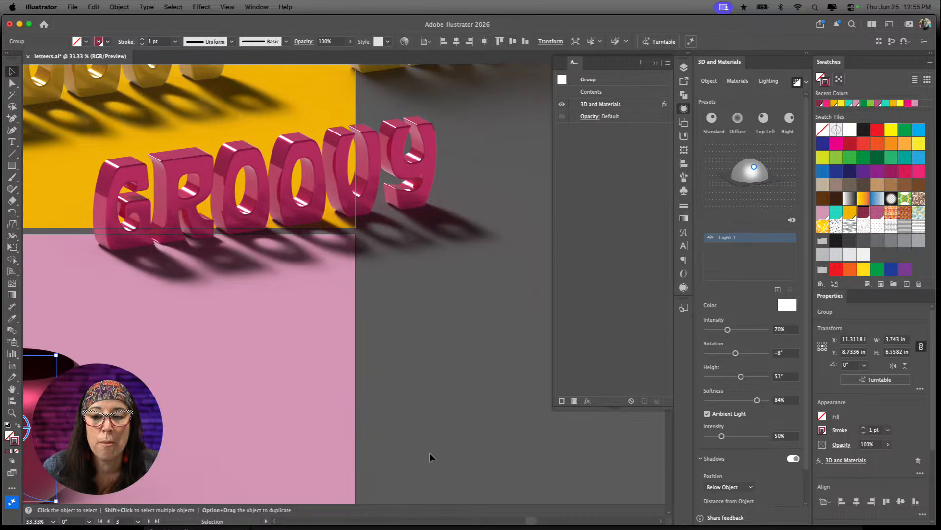
- Browse the Substance 3D Community Assets site for more materials in Safari, then return to Illustrator
{"action": "left_click", "coordinate": [743, 81]}
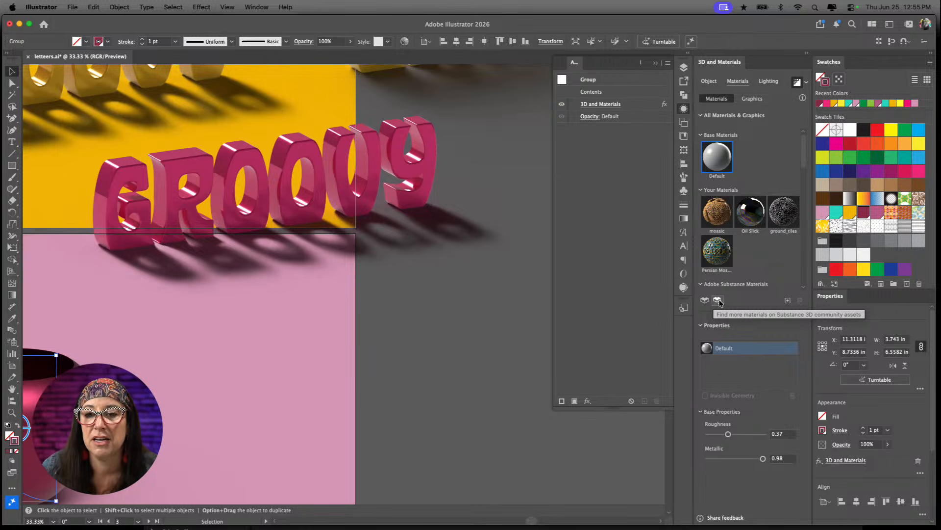
{"action": "left_click", "coordinate": [719, 302]}
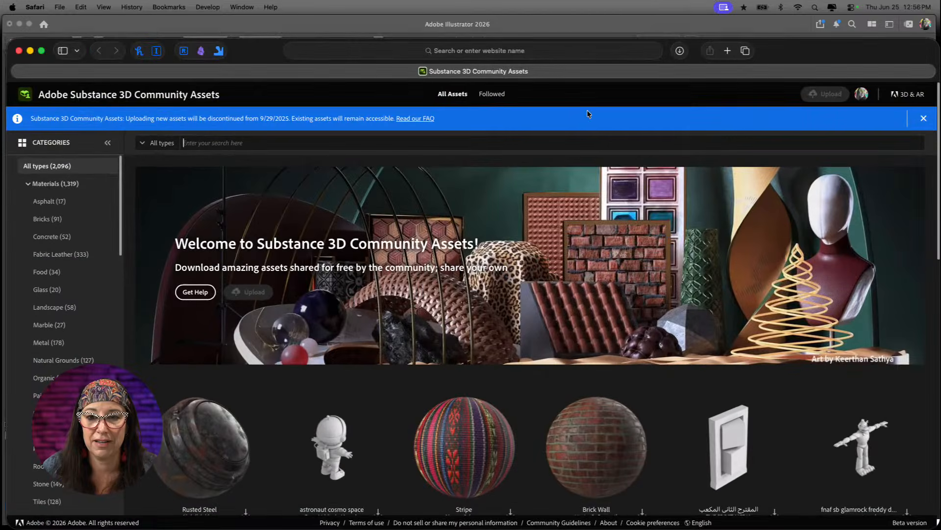
{"action": "scroll", "coordinate": [571, 357], "scroll_direction": "down", "scroll_amount": 10}
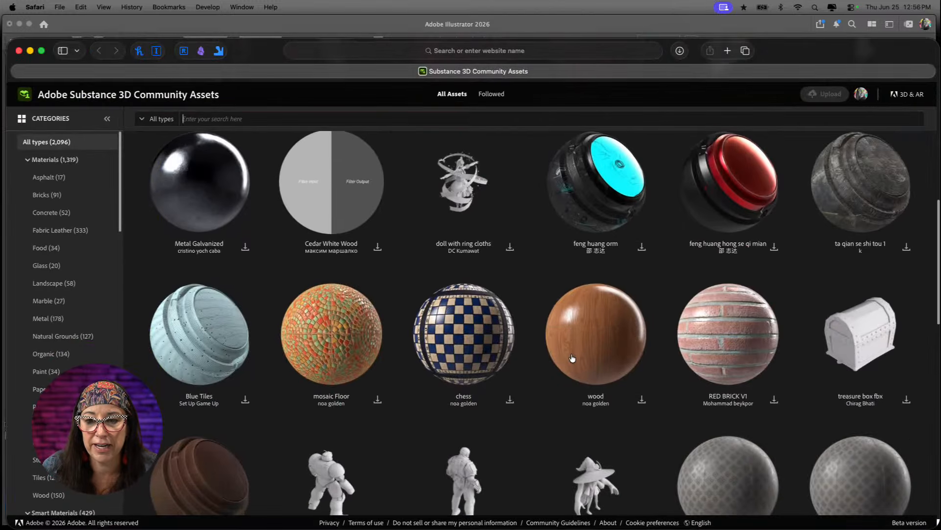
{"action": "scroll", "coordinate": [572, 358], "scroll_direction": "down", "scroll_amount": 2}
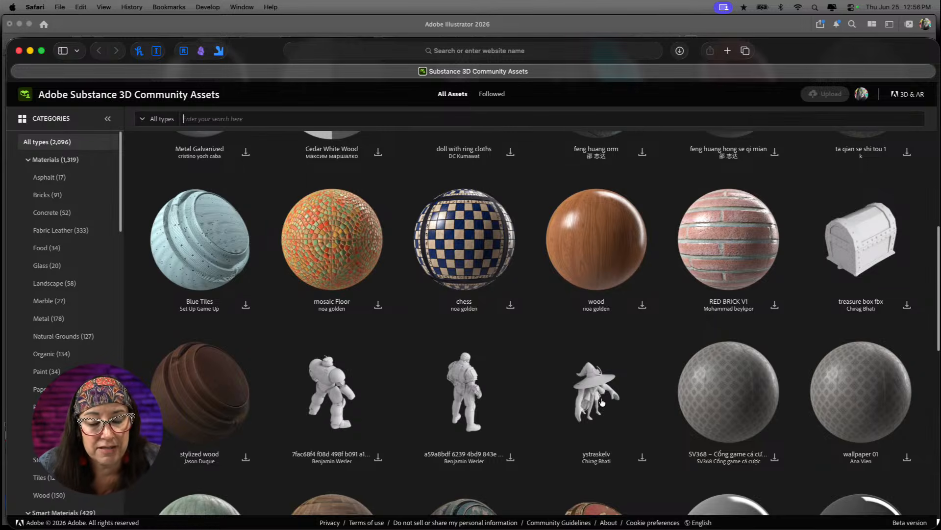
{"action": "scroll", "coordinate": [602, 402], "scroll_direction": "down", "scroll_amount": 10}
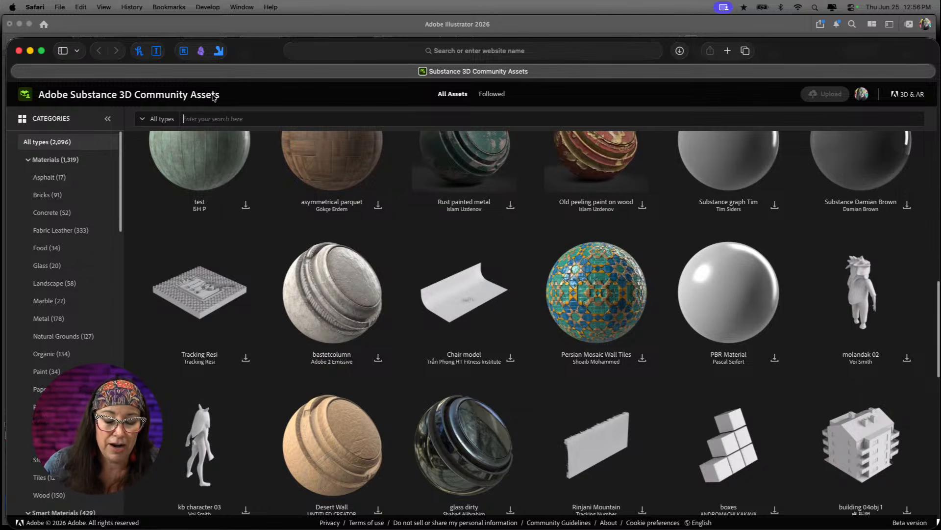
{"action": "key", "text": "super+Tab"}
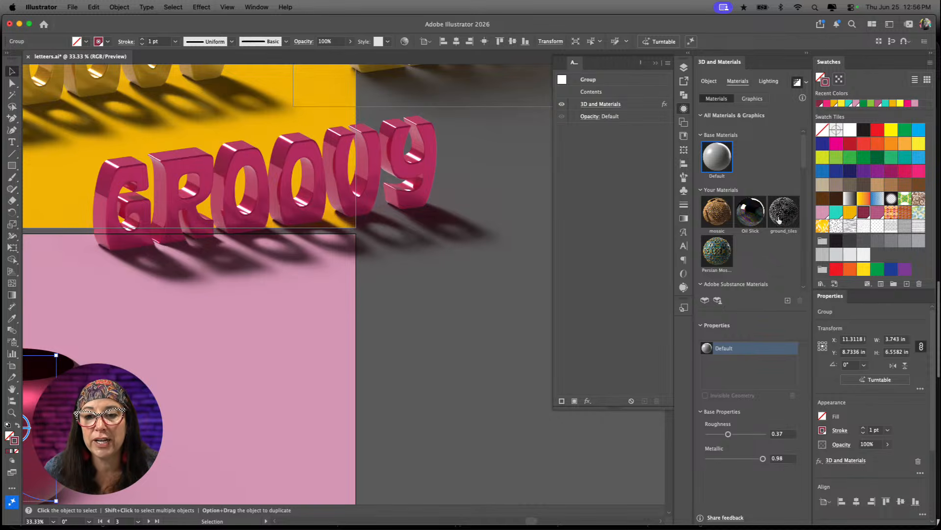
- Check the options for adding materials and apply the Persian Mosaic Wall Tiels material to the larger vase
{"action": "left_click", "coordinate": [787, 301]}
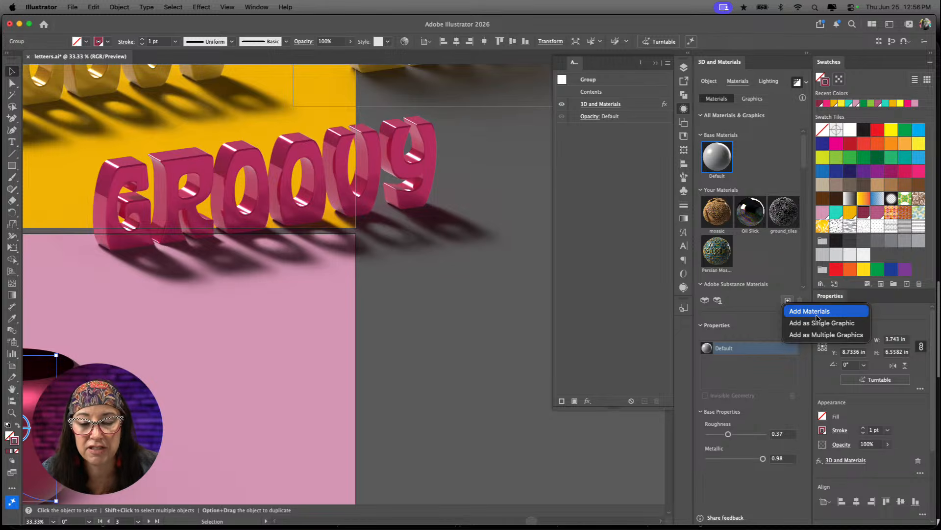
{"action": "left_click", "coordinate": [788, 300]}
{"action": "left_click", "coordinate": [717, 159]}
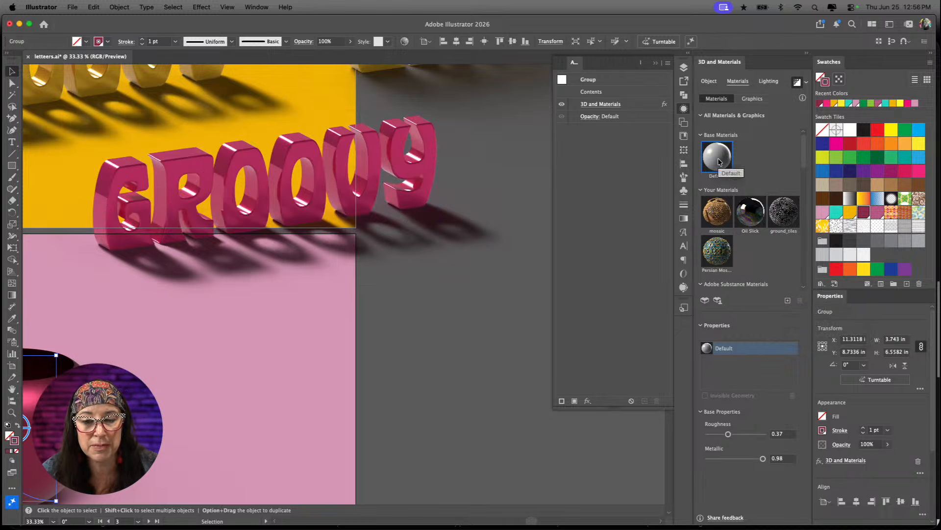
{"action": "left_click", "coordinate": [716, 260]}
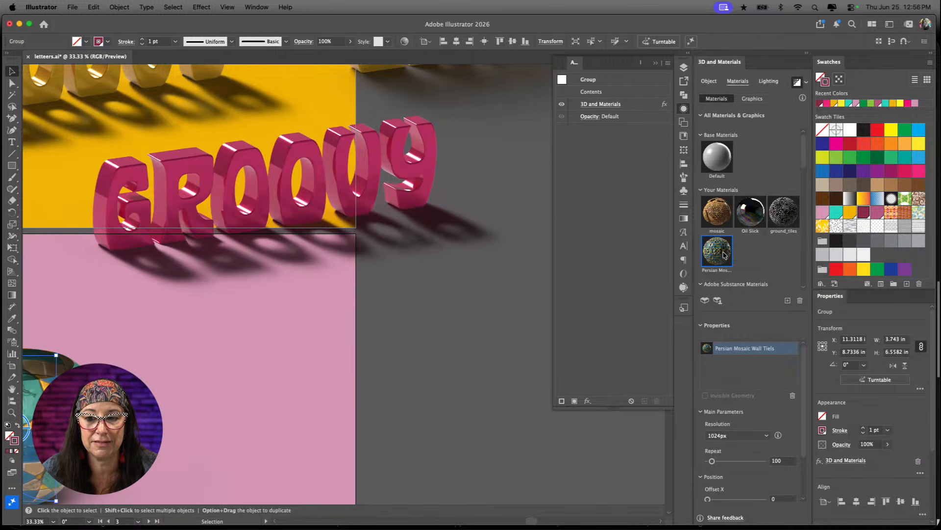
- Compare the materials of the GROOVY lettering and the mosaic vase, ending with the vase selected
{"action": "left_click", "coordinate": [295, 156]}
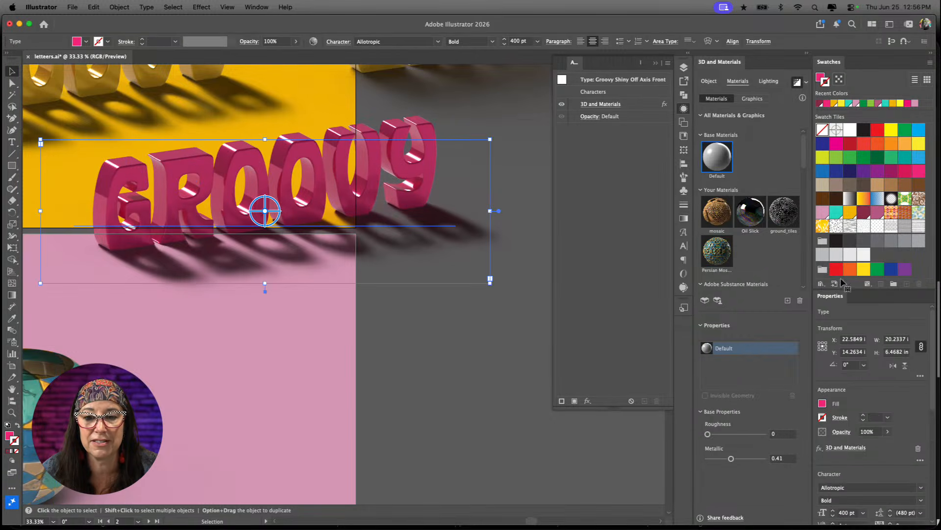
{"action": "scroll", "coordinate": [48, 474], "scroll_direction": "left", "scroll_amount": 8}
{"action": "scroll", "coordinate": [48, 474], "scroll_direction": "down", "scroll_amount": 3}
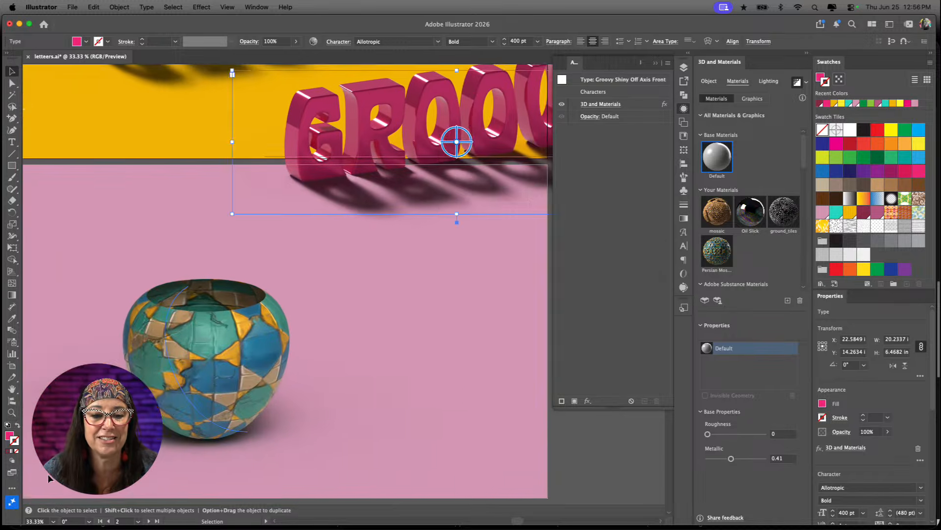
{"action": "scroll", "coordinate": [48, 473], "scroll_direction": "left", "scroll_amount": 4}
{"action": "scroll", "coordinate": [48, 473], "scroll_direction": "down", "scroll_amount": 1}
{"action": "left_click", "coordinate": [289, 382]}
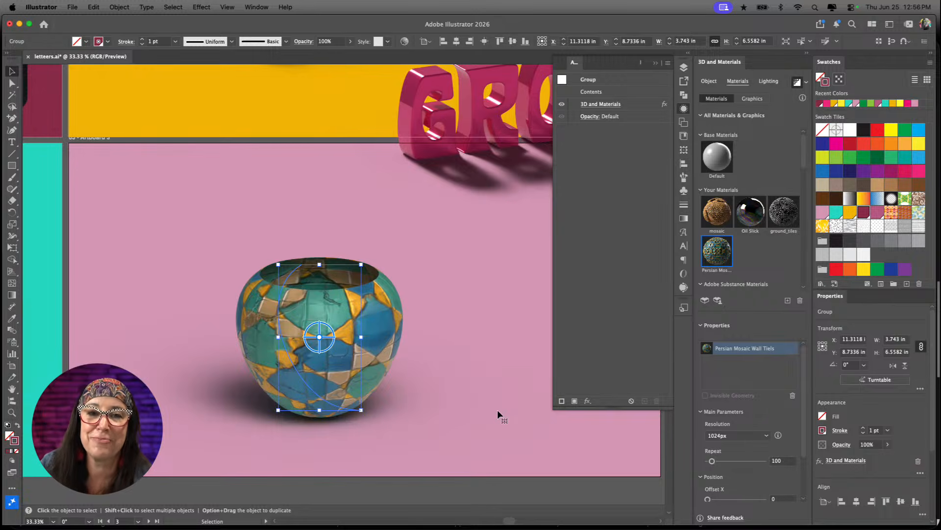
{"action": "scroll", "coordinate": [441, 397], "scroll_direction": "right", "scroll_amount": 3}
{"action": "scroll", "coordinate": [441, 397], "scroll_direction": "down", "scroll_amount": 1}
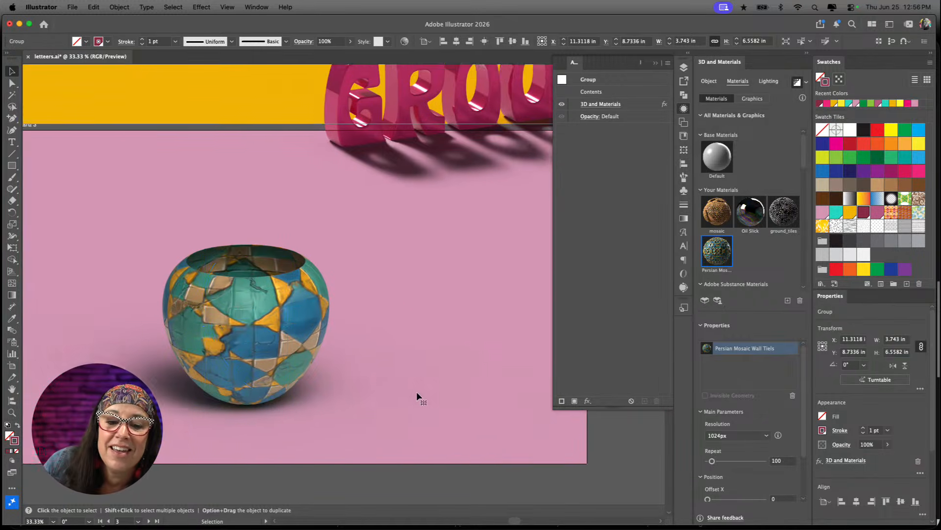
{"action": "scroll", "coordinate": [416, 391], "scroll_direction": "right", "scroll_amount": 1}
{"action": "scroll", "coordinate": [416, 391], "scroll_direction": "down", "scroll_amount": 1}
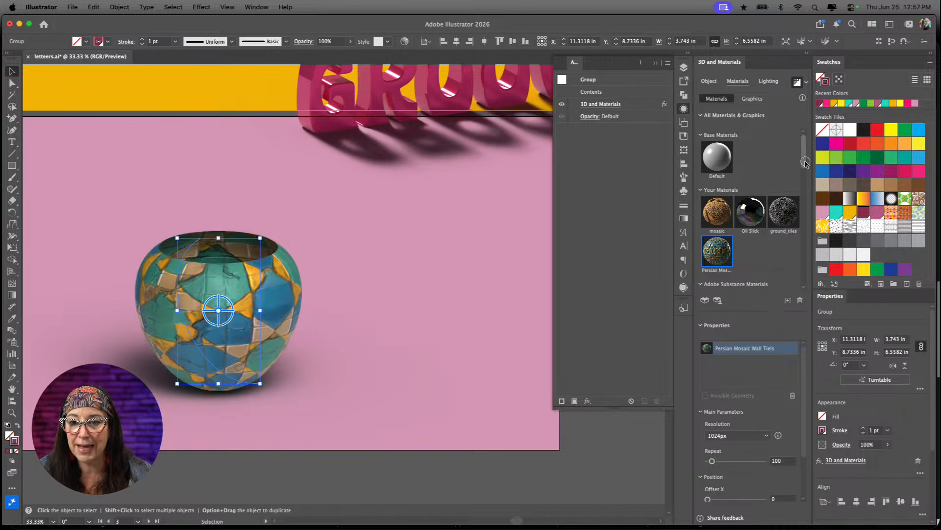
- Apply the Zinc Spade Pattern material to the larger vase and set its repeat to 322
{"action": "left_click_drag", "start_coordinate": [805, 163], "coordinate": [812, 242]}
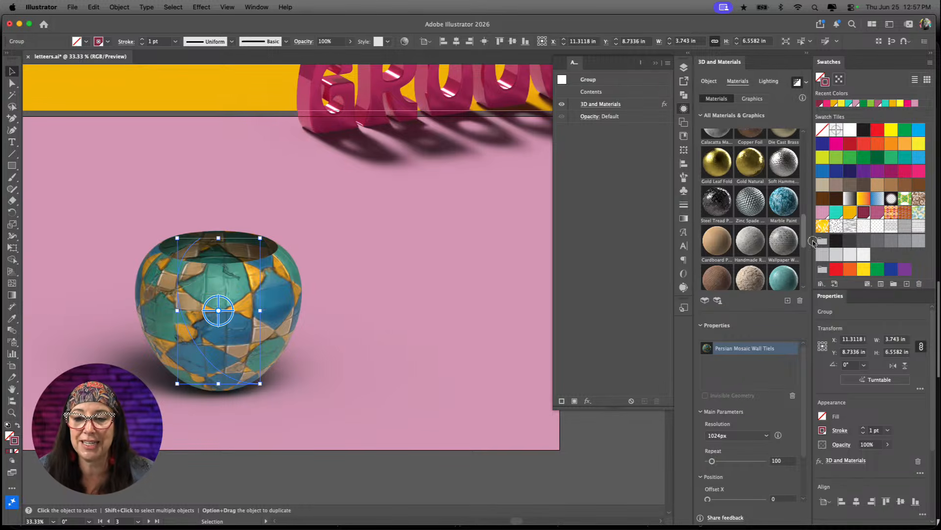
{"action": "left_click", "coordinate": [751, 206]}
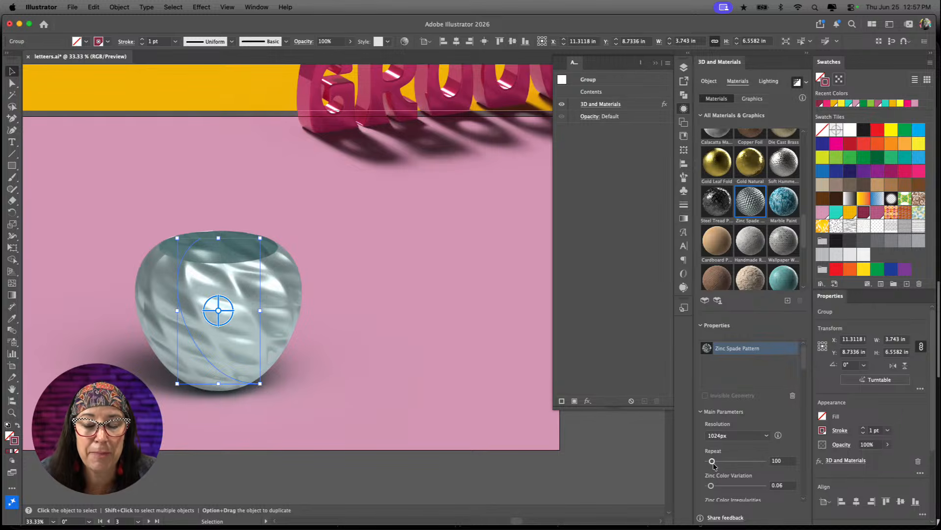
{"action": "left_click_drag", "start_coordinate": [712, 464], "coordinate": [725, 466]}
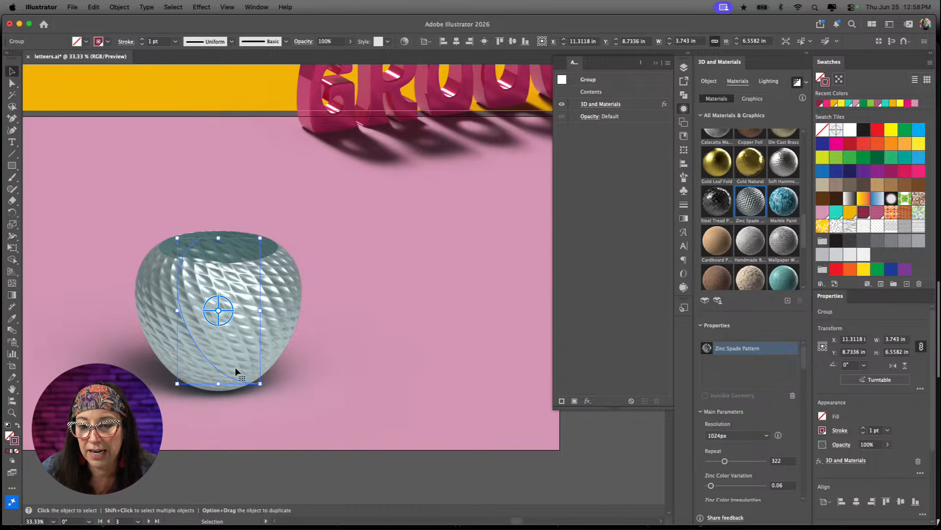
{"action": "scroll", "coordinate": [745, 476], "scroll_direction": "down", "scroll_amount": 3}
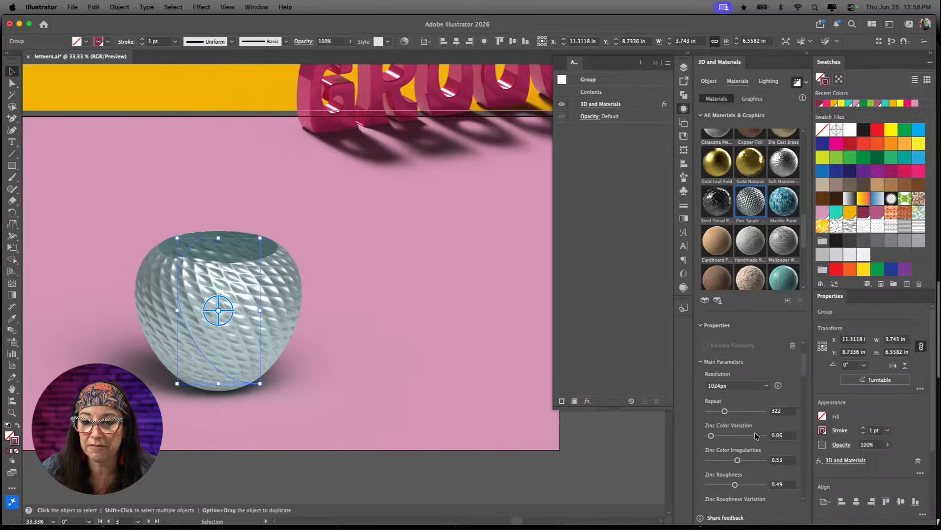
{"action": "scroll", "coordinate": [758, 438], "scroll_direction": "down", "scroll_amount": 2}
{"action": "scroll", "coordinate": [734, 474], "scroll_direction": "down", "scroll_amount": 10}
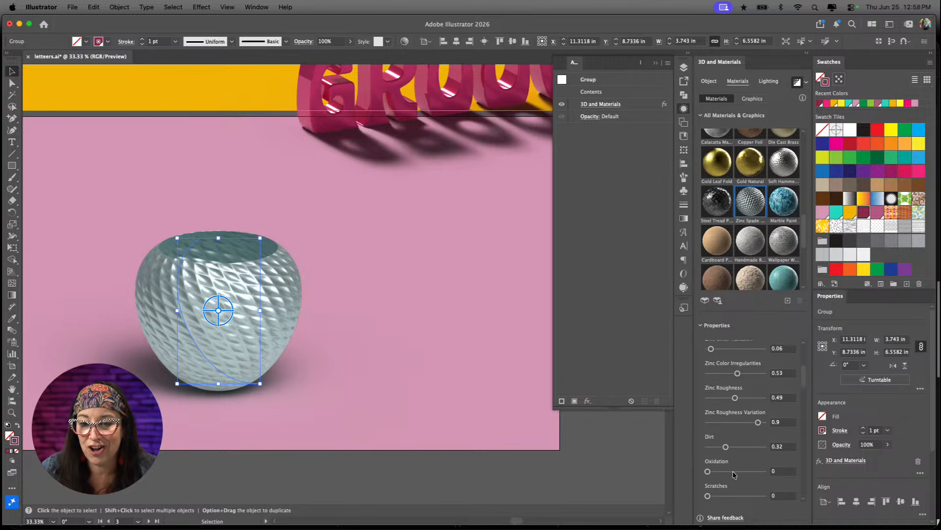
- Look through the Zinc Spade Pattern material's adjustable properties, from surface wear and position to pattern filter and technical parameters
{"action": "scroll", "coordinate": [734, 464], "scroll_direction": "down", "scroll_amount": 5}
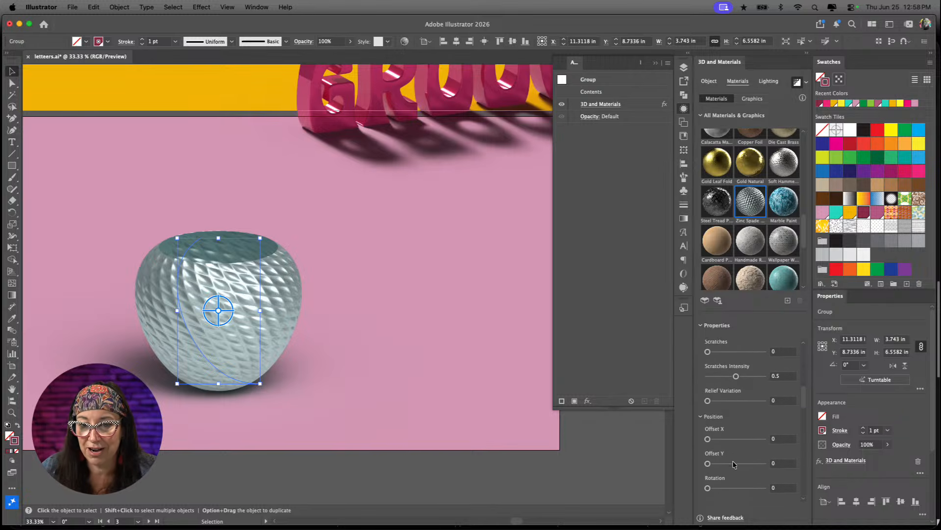
{"action": "scroll", "coordinate": [745, 445], "scroll_direction": "down", "scroll_amount": 5}
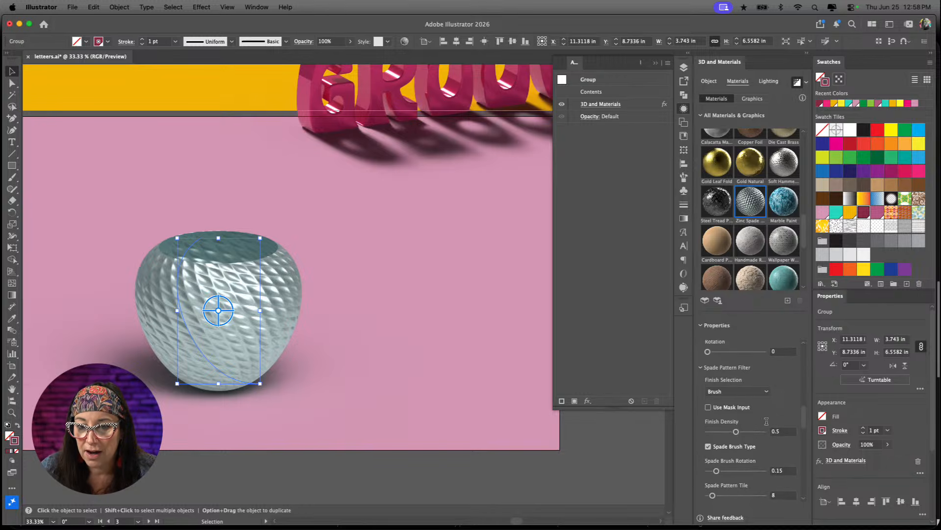
{"action": "scroll", "coordinate": [767, 421], "scroll_direction": "down", "scroll_amount": 10}
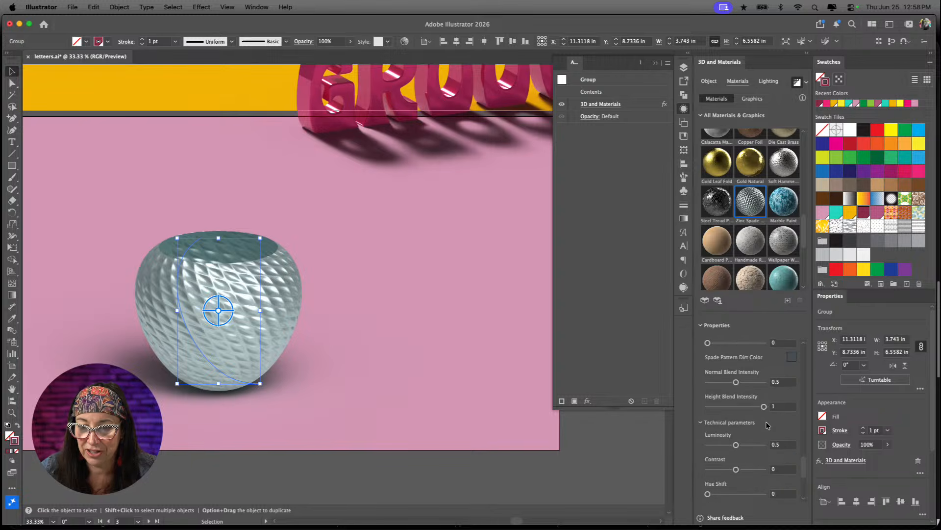
{"action": "scroll", "coordinate": [767, 425], "scroll_direction": "down", "scroll_amount": 2}
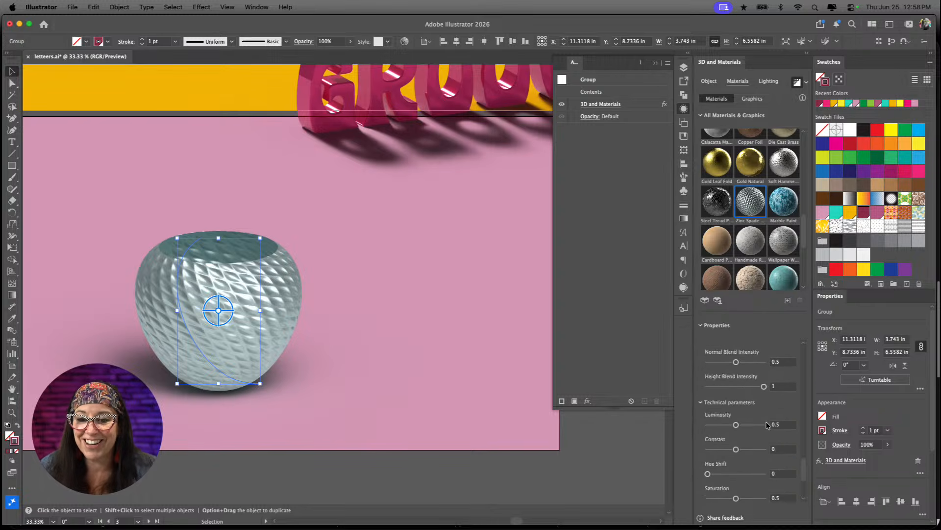
{"action": "scroll", "coordinate": [767, 424], "scroll_direction": "up", "scroll_amount": 15}
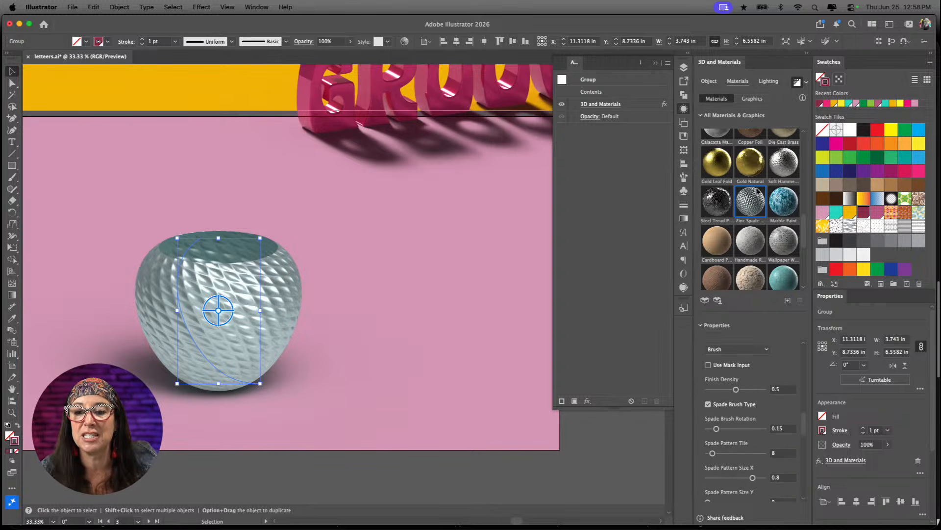
- Browse the Adobe Substance Materials library for other materials such as leather, metal, paint, paper, stone and wood
{"action": "scroll", "coordinate": [757, 191], "scroll_direction": "down", "scroll_amount": 15}
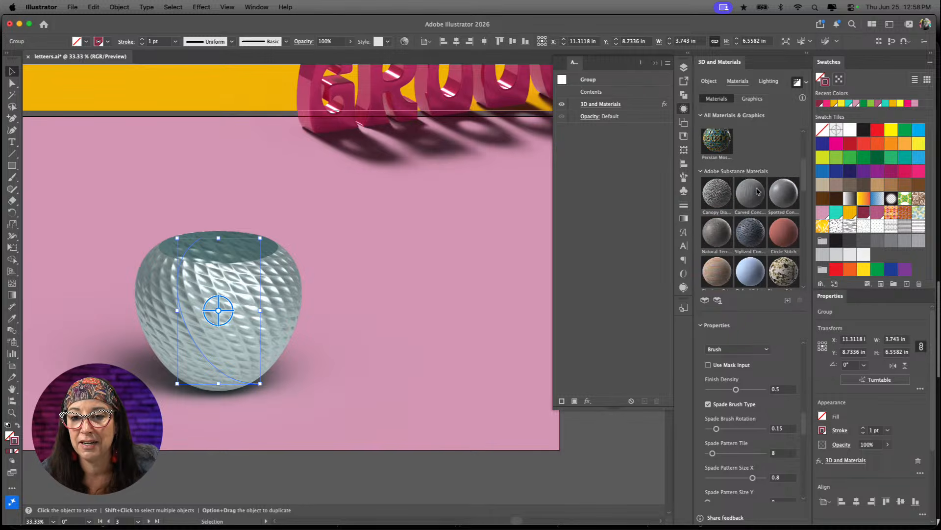
{"action": "scroll", "coordinate": [757, 191], "scroll_direction": "up", "scroll_amount": 1}
{"action": "scroll", "coordinate": [753, 226], "scroll_direction": "down", "scroll_amount": 10}
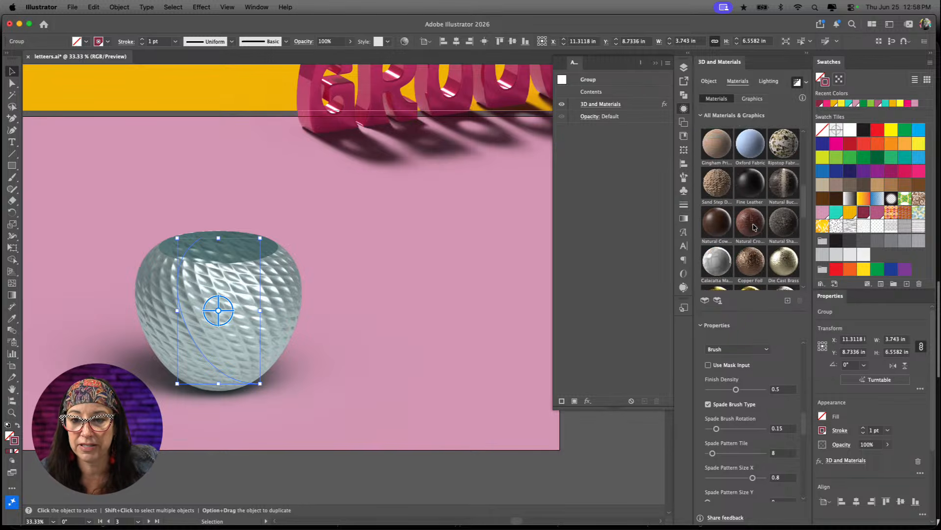
{"action": "scroll", "coordinate": [753, 226], "scroll_direction": "down", "scroll_amount": 8}
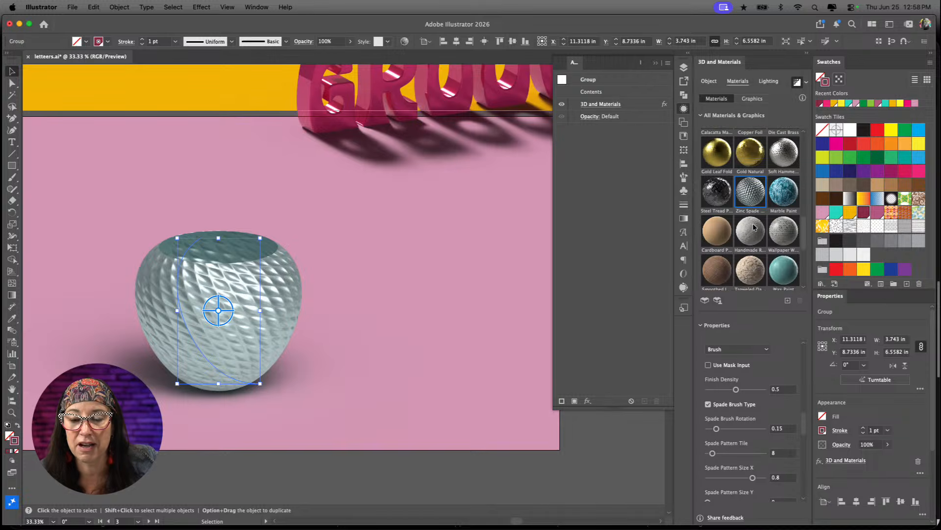
{"action": "scroll", "coordinate": [764, 238], "scroll_direction": "down", "scroll_amount": 4}
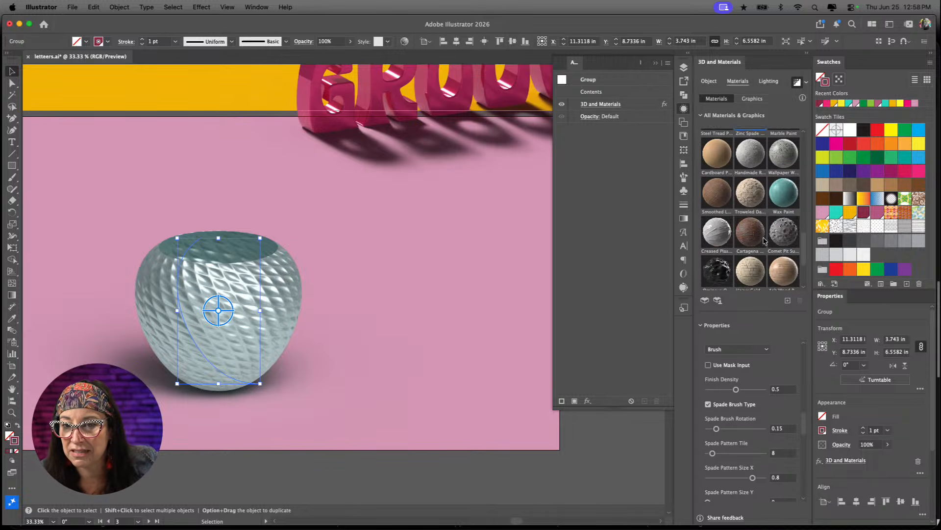
{"action": "scroll", "coordinate": [764, 239], "scroll_direction": "down", "scroll_amount": 2}
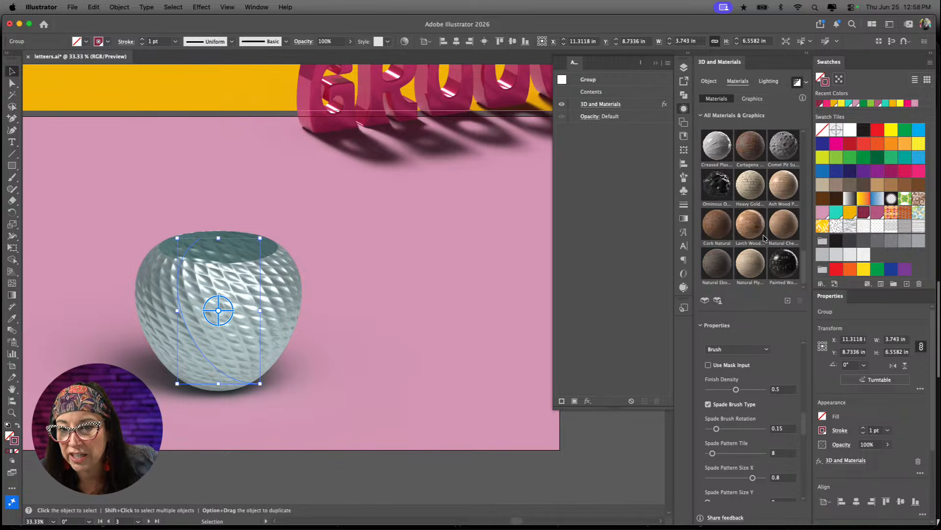
{"action": "scroll", "coordinate": [764, 239], "scroll_direction": "down", "scroll_amount": 6}
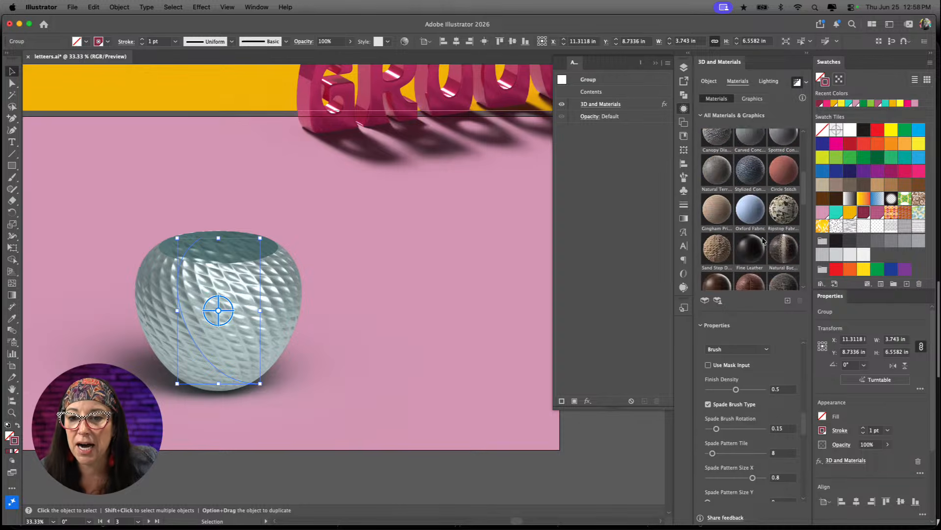
{"action": "scroll", "coordinate": [764, 238], "scroll_direction": "up", "scroll_amount": 15}
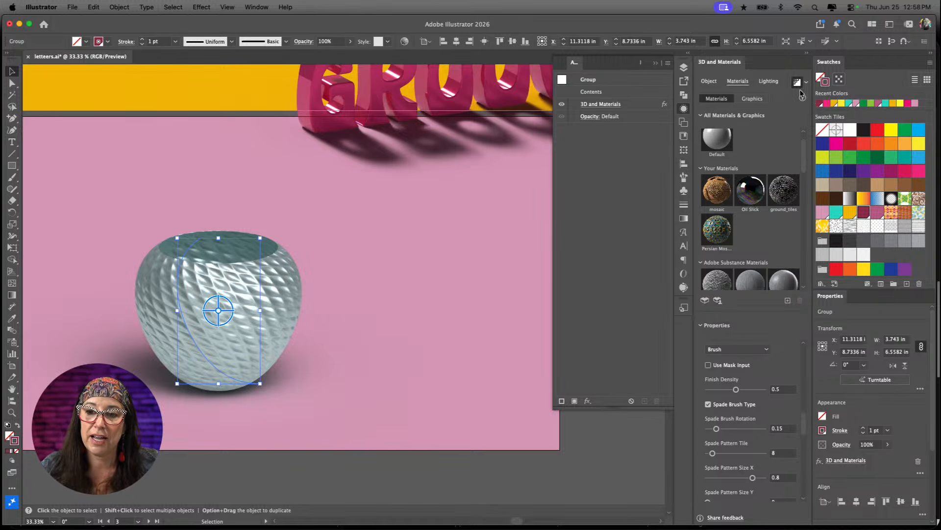
- Map the Gerbera and Vector Grime graphics onto the larger vase over its Zinc Spade Pattern material
{"action": "left_click", "coordinate": [755, 100]}
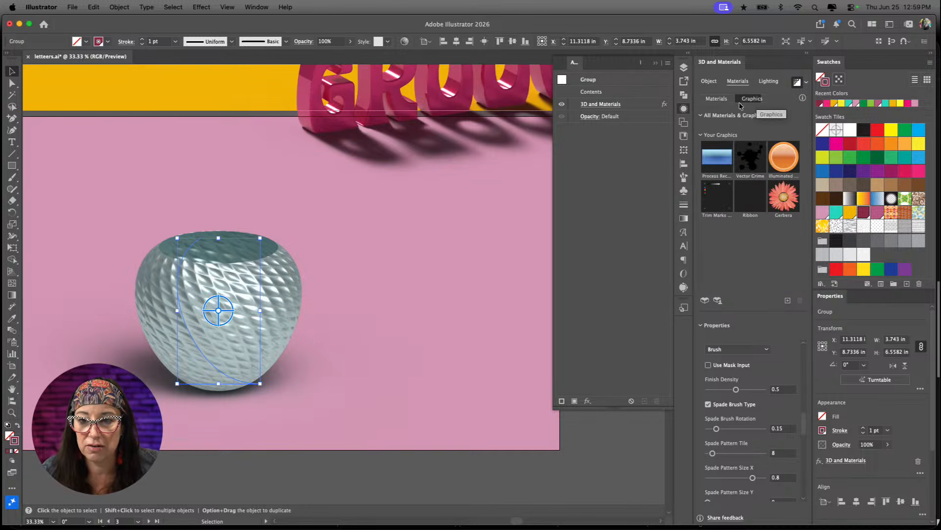
{"action": "left_click", "coordinate": [784, 199]}
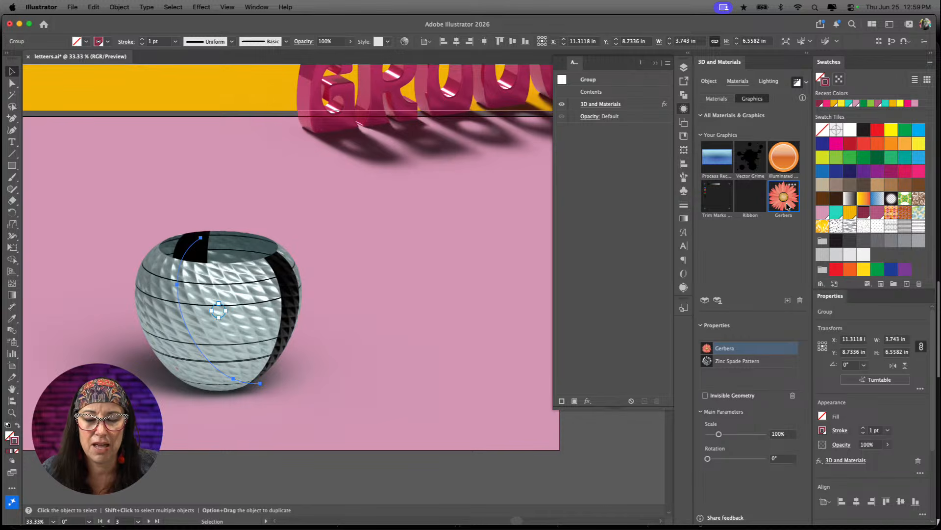
{"action": "left_click", "coordinate": [752, 165]}
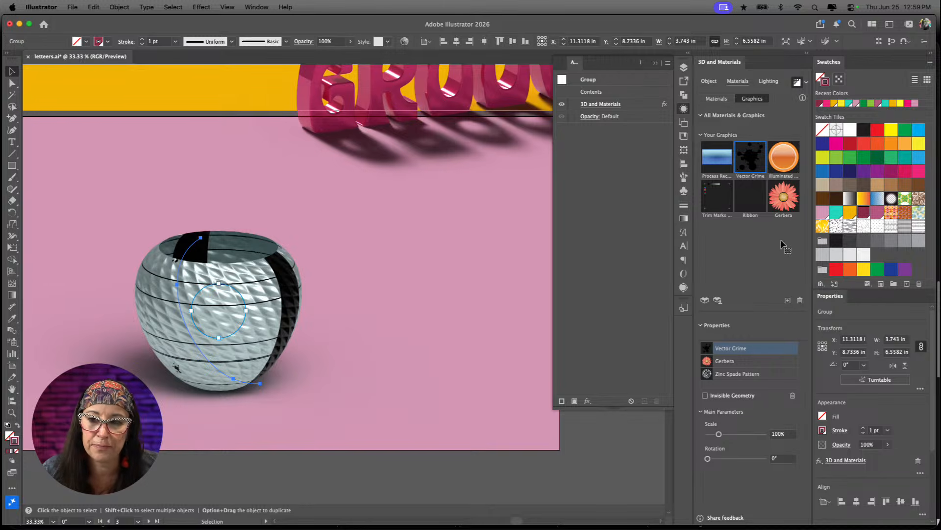
- Try to delete the Vector Grime graphic along with its instances, cancelling instead of expanding the live effect
{"action": "left_click", "coordinate": [800, 301]}
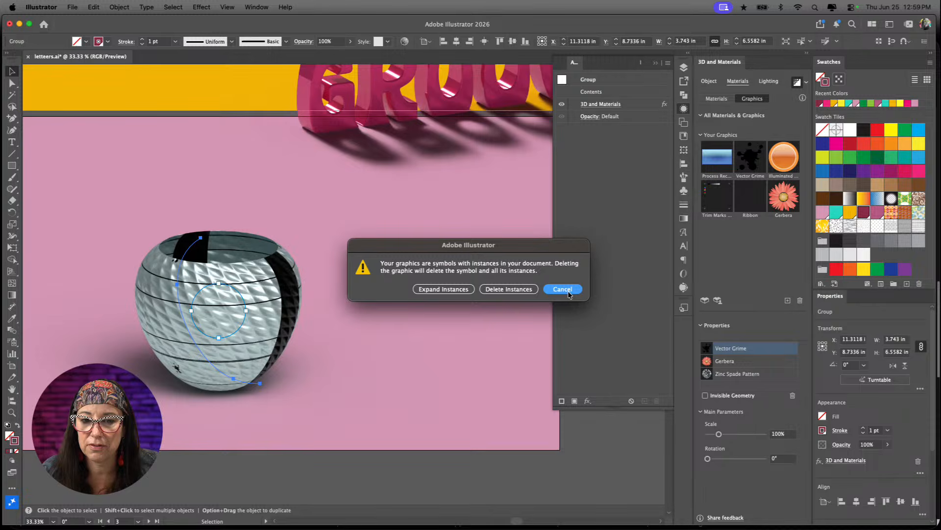
{"action": "left_click", "coordinate": [509, 289]}
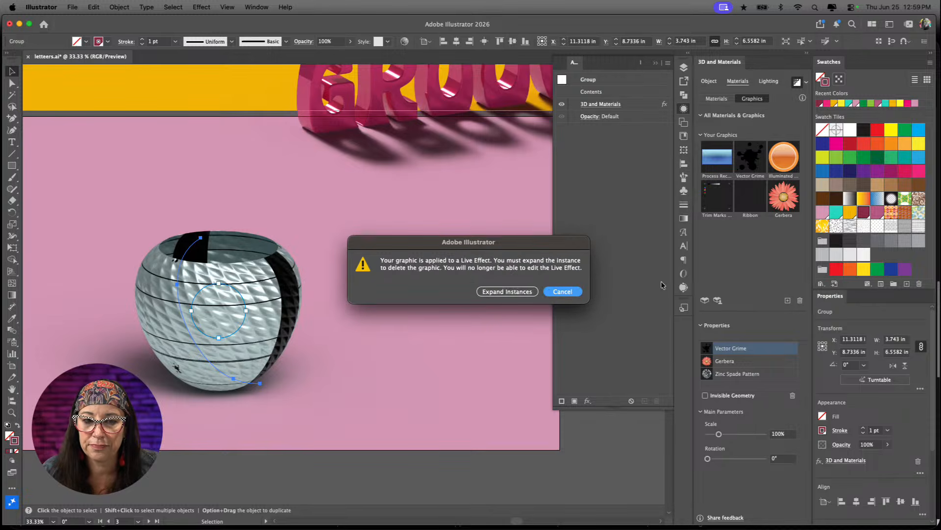
{"action": "key", "text": "Escape"}
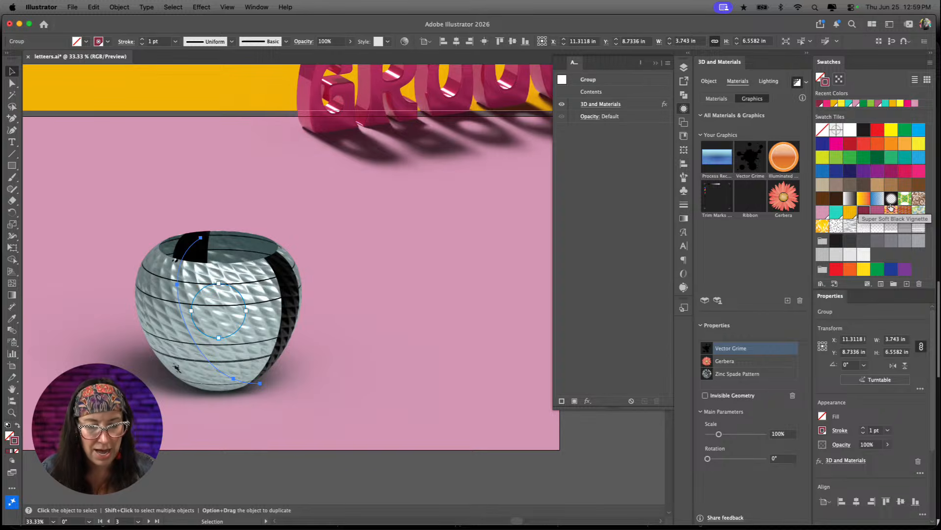
- Undo the graphics mapped onto the vase and its repeat change, ending at the Zinc Spade Pattern material with repeat 100
{"action": "key", "text": "BackSpace"}
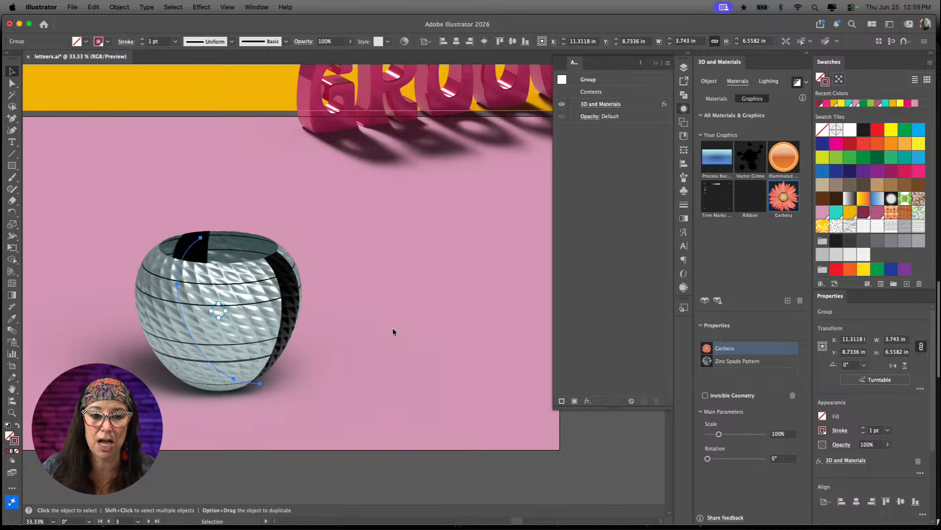
{"action": "key", "text": "BackSpace"}
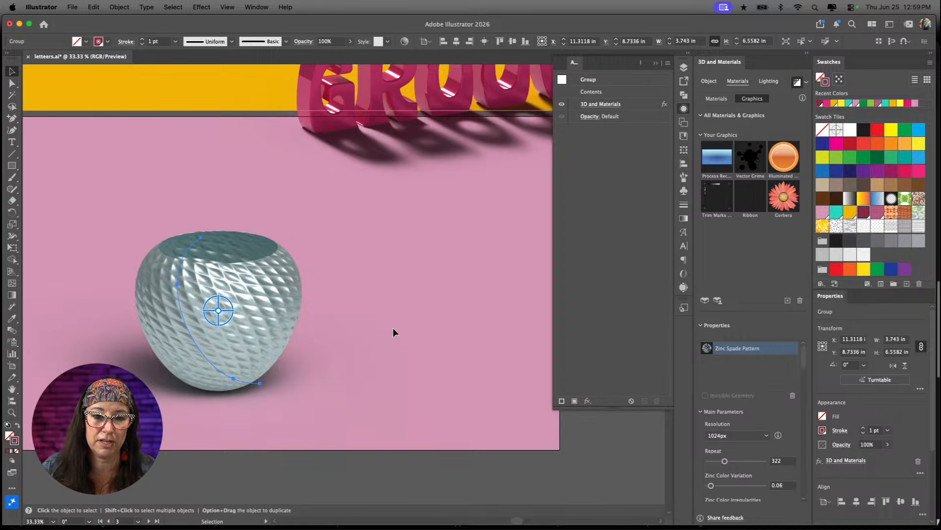
{"action": "key", "text": "BackSpace"}
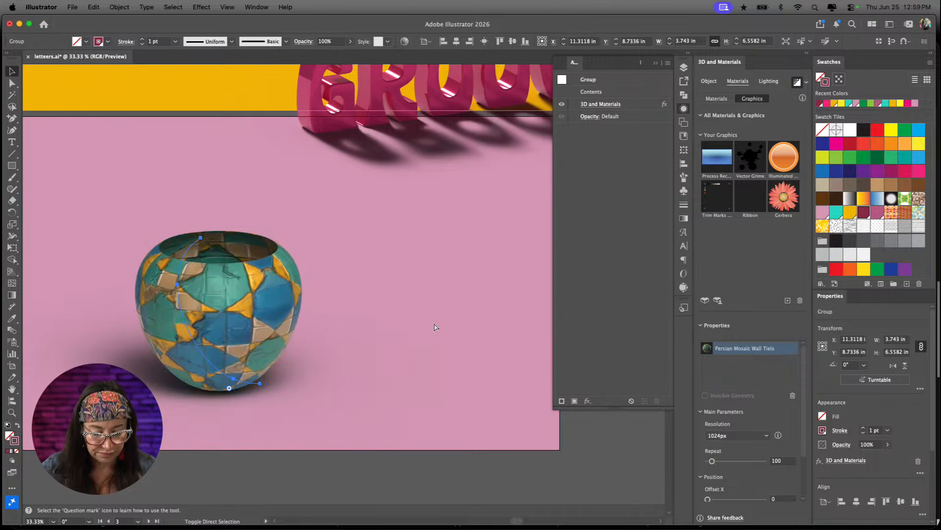
{"action": "key", "text": "super+z"}
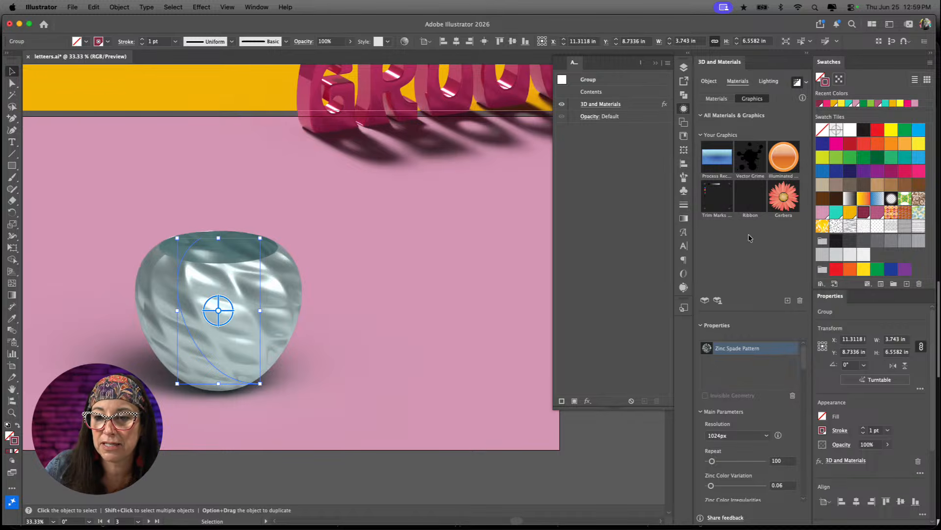
- Apply the Default base material to the larger vase and colour its stroke with the orange geometric pattern swatch
{"action": "left_click", "coordinate": [700, 116]}
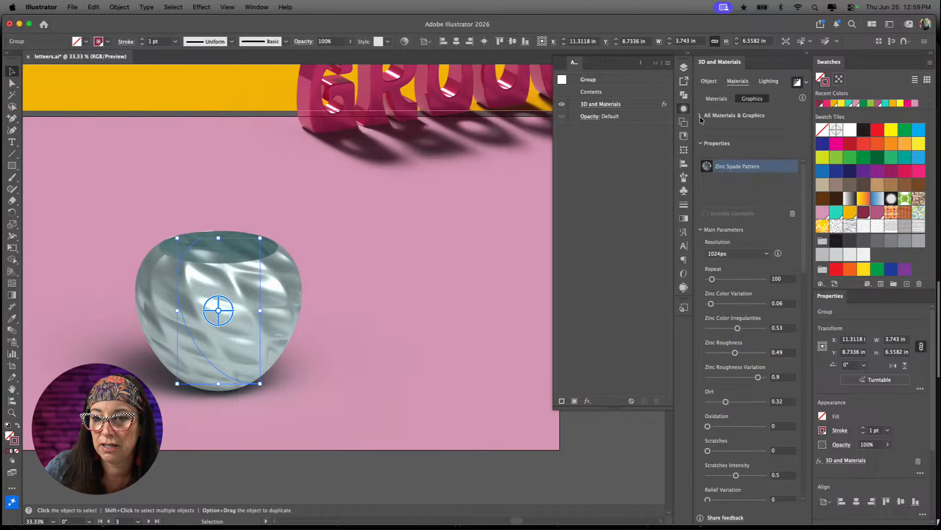
{"action": "left_click", "coordinate": [737, 83]}
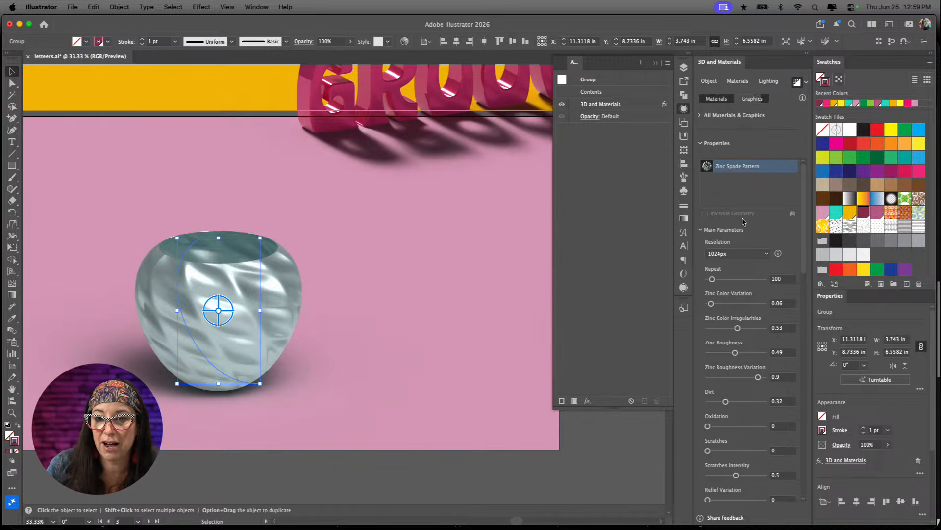
{"action": "left_click", "coordinate": [700, 117]}
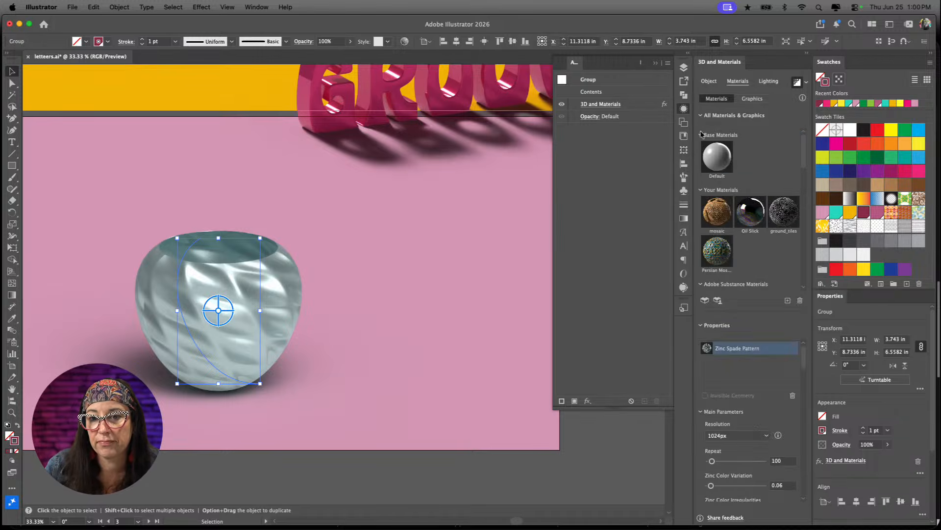
{"action": "left_click", "coordinate": [727, 160]}
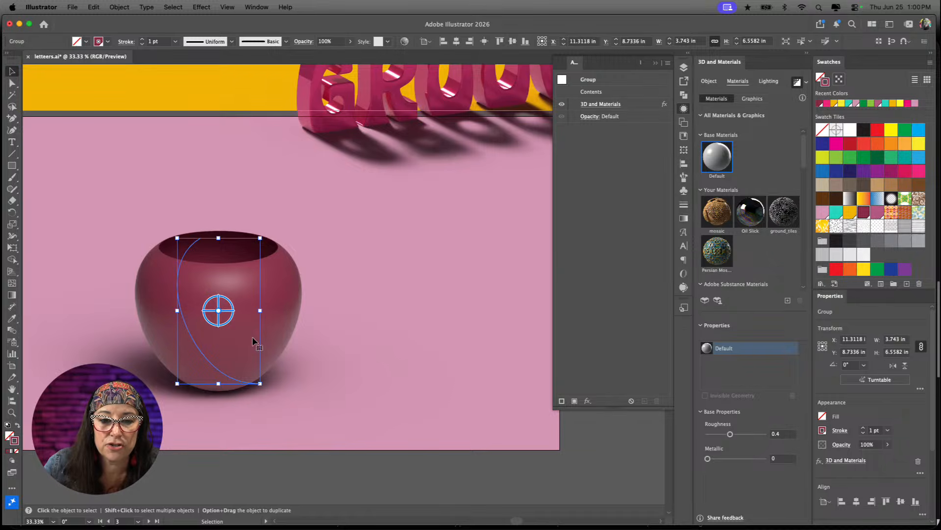
{"action": "left_click", "coordinate": [892, 213]}
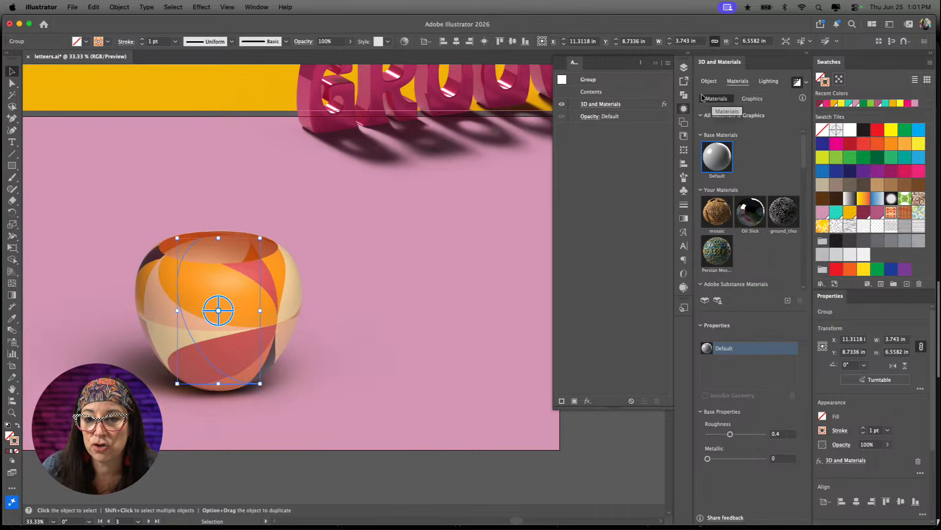
- Try to scale only the vase's stroke pattern by setting the transform width to 2 in, and deselect the vase
{"action": "left_click", "coordinate": [684, 151]}
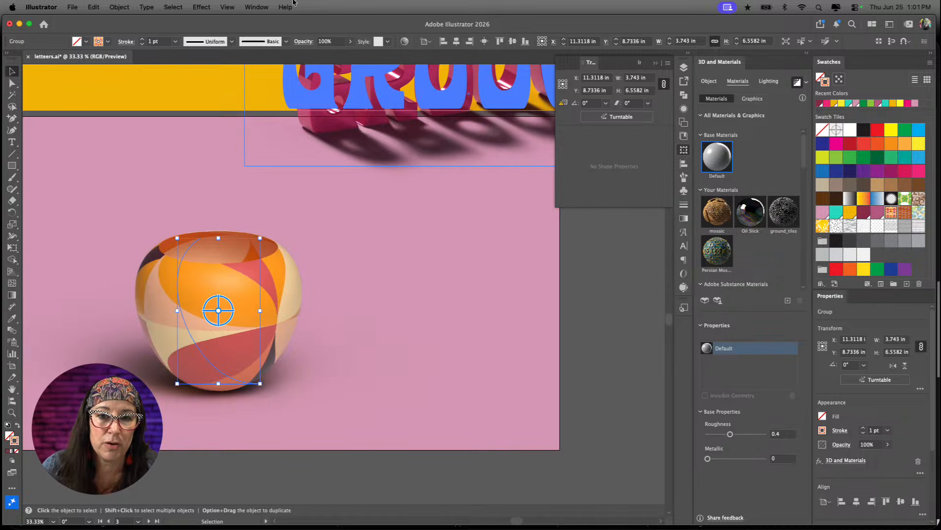
{"action": "left_click", "coordinate": [668, 64]}
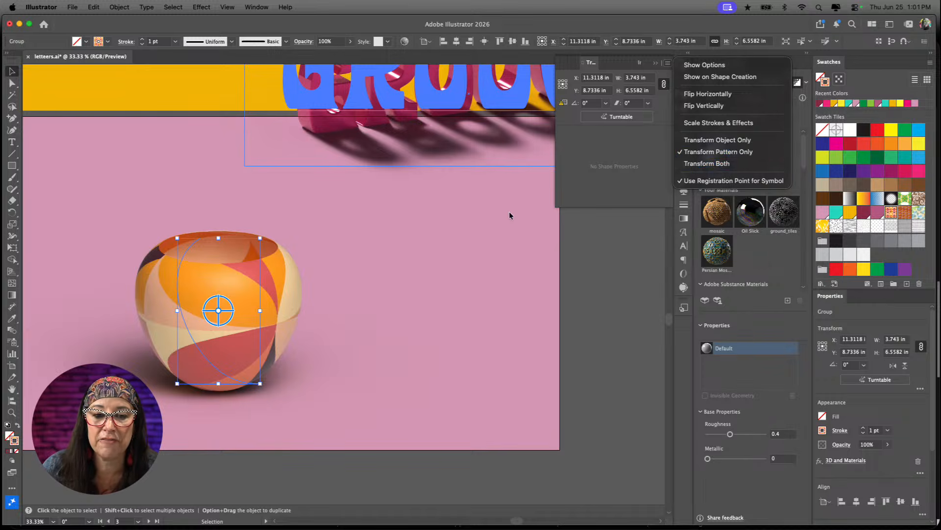
{"action": "left_click", "coordinate": [632, 79]}
{"action": "left_click", "coordinate": [638, 78]}
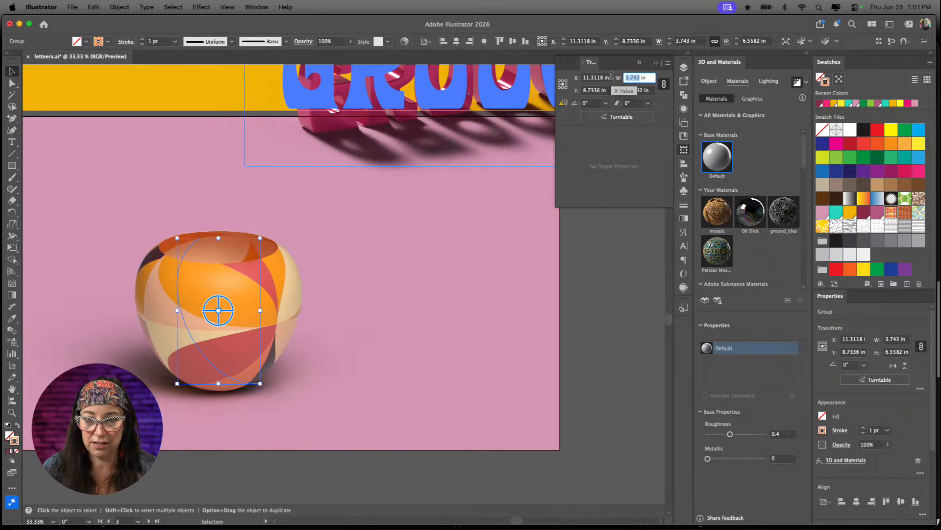
{"action": "type", "text": "2"}
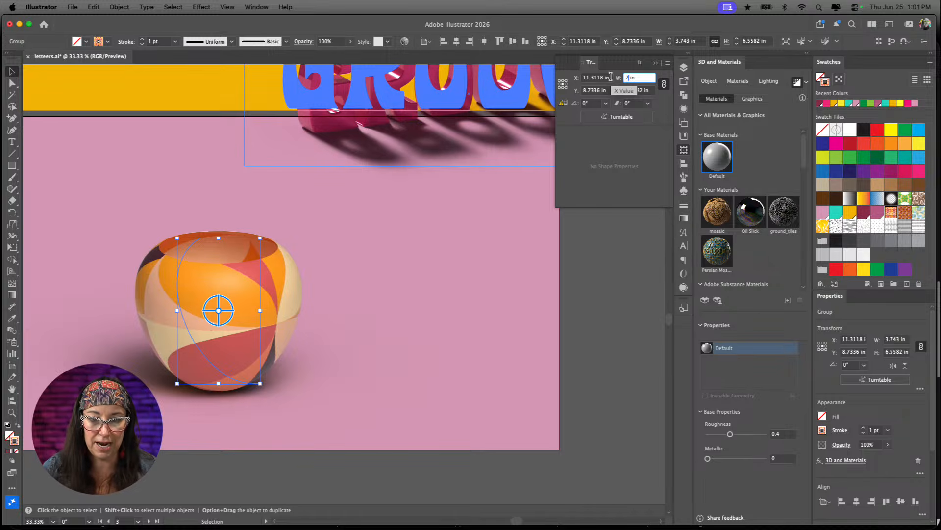
{"action": "key", "text": "Tab"}
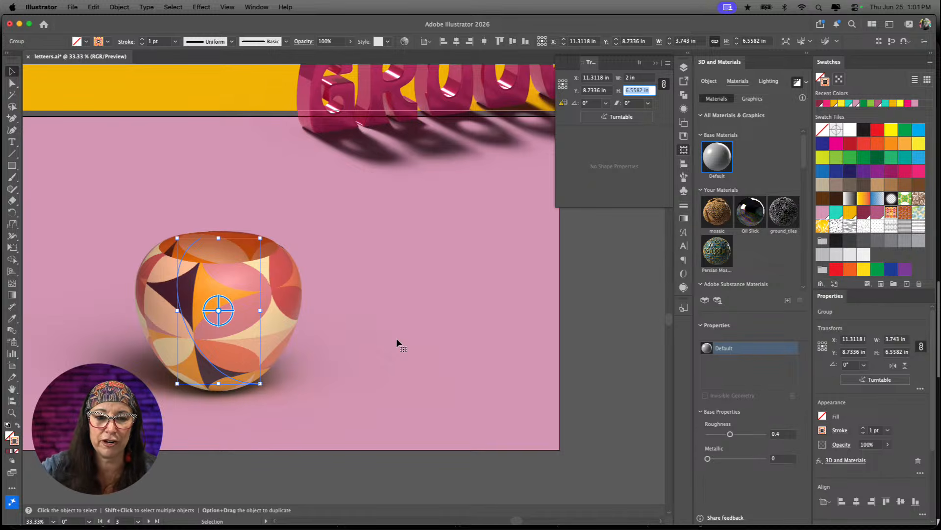
{"action": "key", "text": "Return"}
{"action": "left_click", "coordinate": [346, 325]}
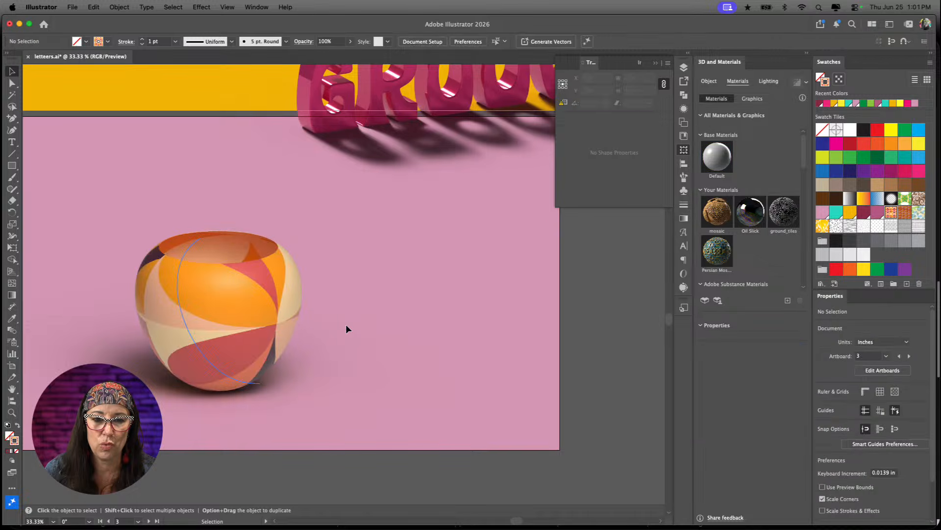
- Select the patterned vase and swap its fill and stroke so the orange geometric pattern becomes the fill
{"action": "left_click", "coordinate": [228, 335]}
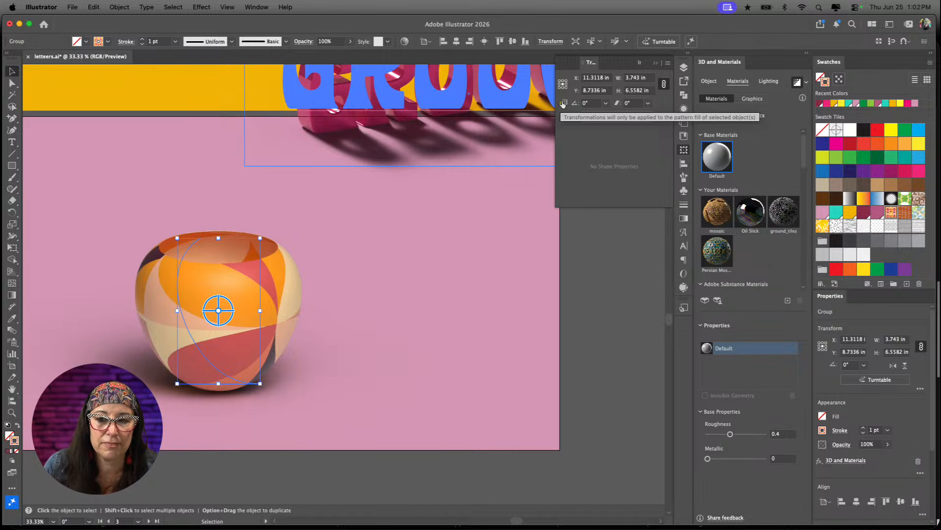
{"action": "left_click", "coordinate": [18, 426]}
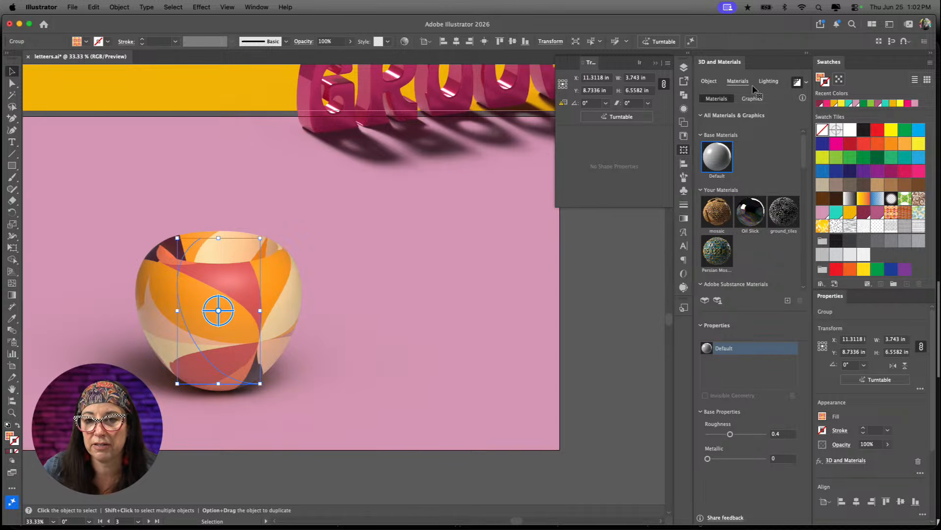
- Try twice to scale only the vase's fill pattern by setting the transform width to 2 in
{"action": "left_click", "coordinate": [639, 78]}
{"action": "double_click", "coordinate": [639, 77]}
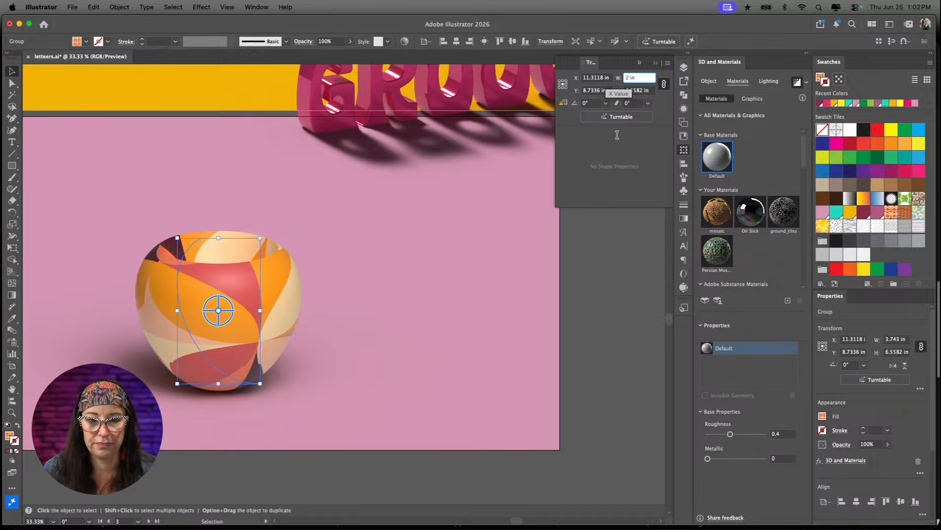
{"action": "type", "text": "2"}
{"action": "key", "text": "Tab"}
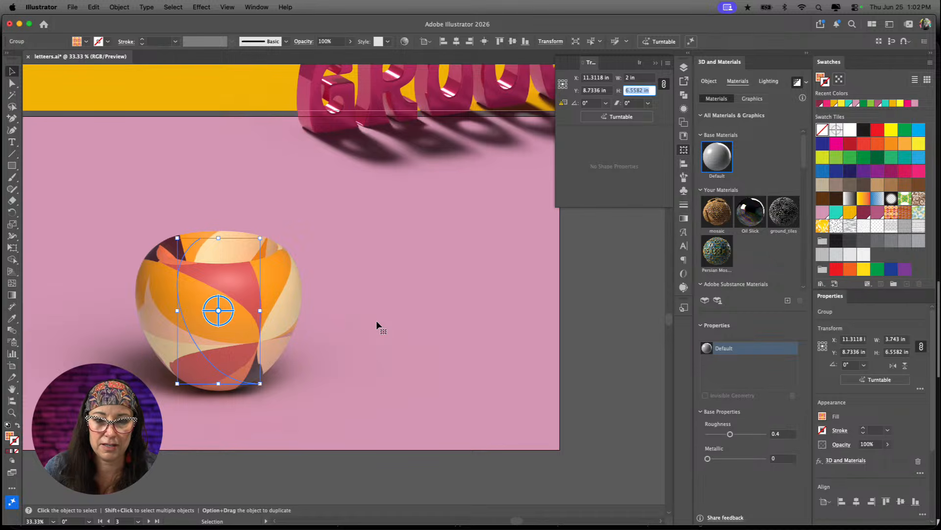
{"action": "key", "text": "super+shift+a"}
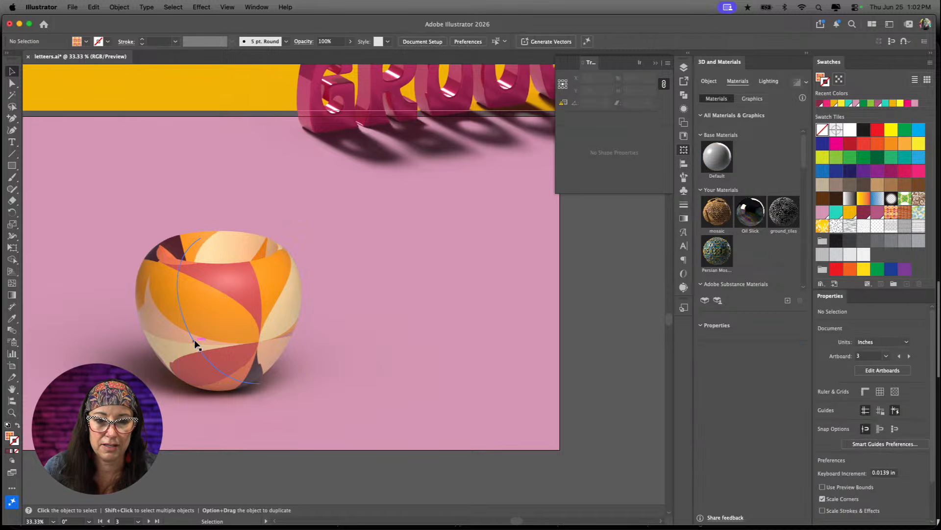
{"action": "left_click", "coordinate": [193, 342]}
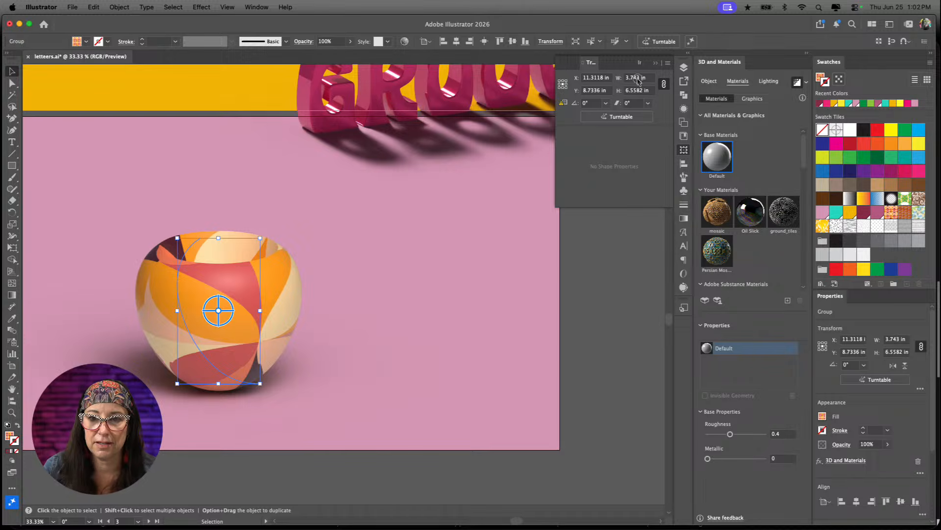
{"action": "left_click", "coordinate": [638, 78]}
{"action": "type", "text": "2"}
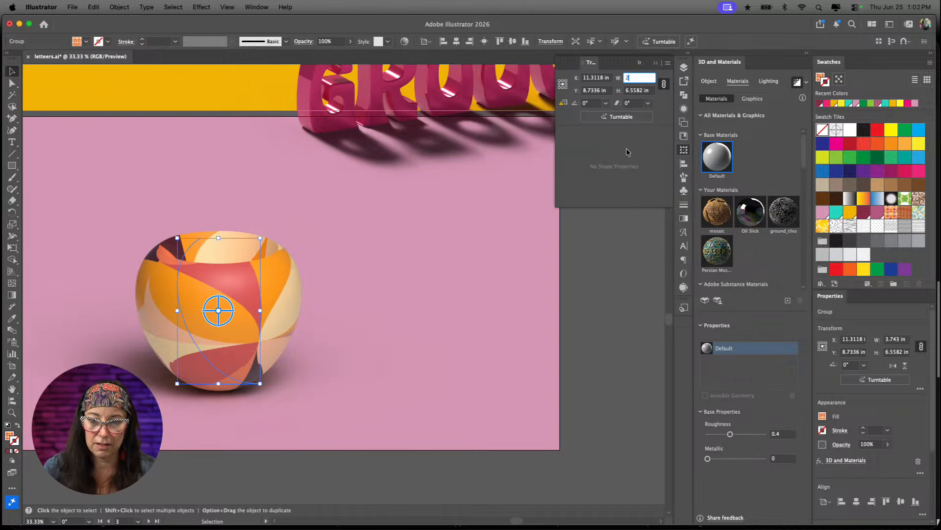
{"action": "key", "text": "Tab"}
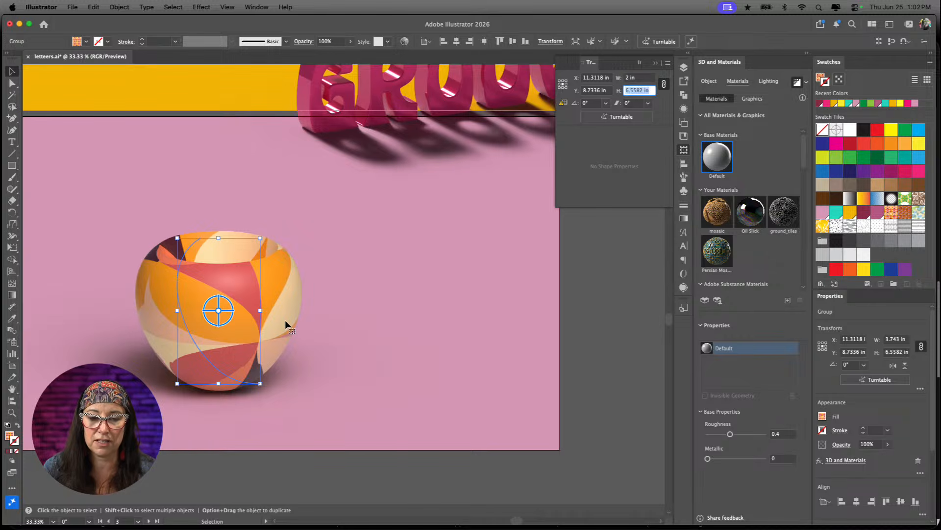
- Add a blue stroke to the vase and swap it with the patterned fill, and rotate the vase to about X 162°, Y -154°, Z 172°
{"action": "left_click", "coordinate": [891, 270]}
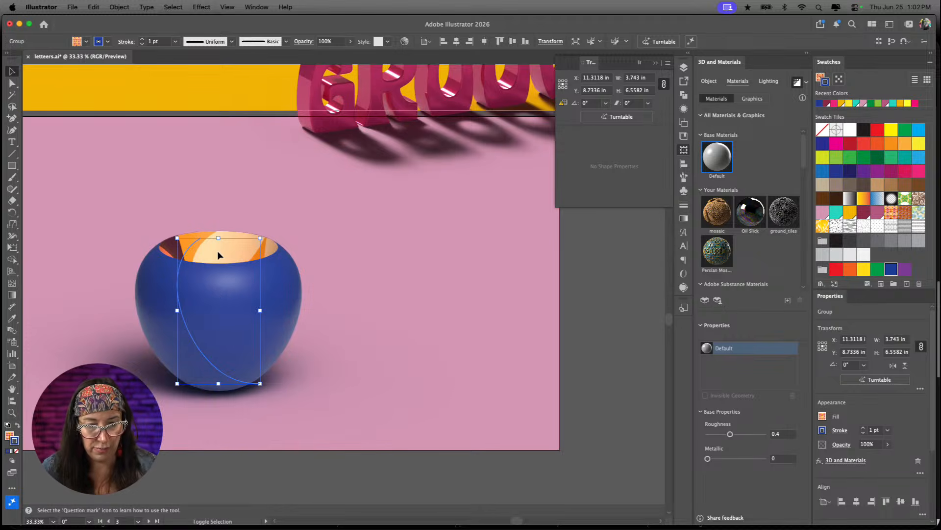
{"action": "key", "text": "shift+x"}
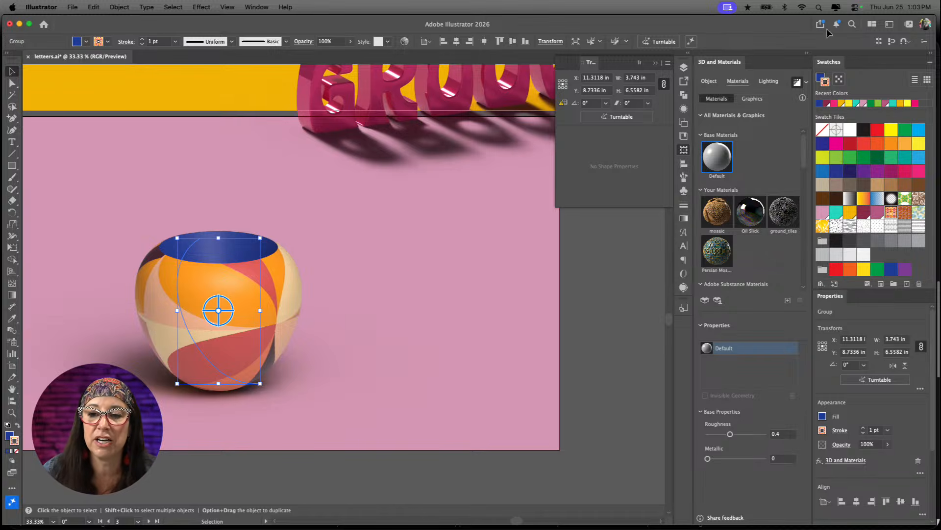
{"action": "left_click", "coordinate": [709, 82]}
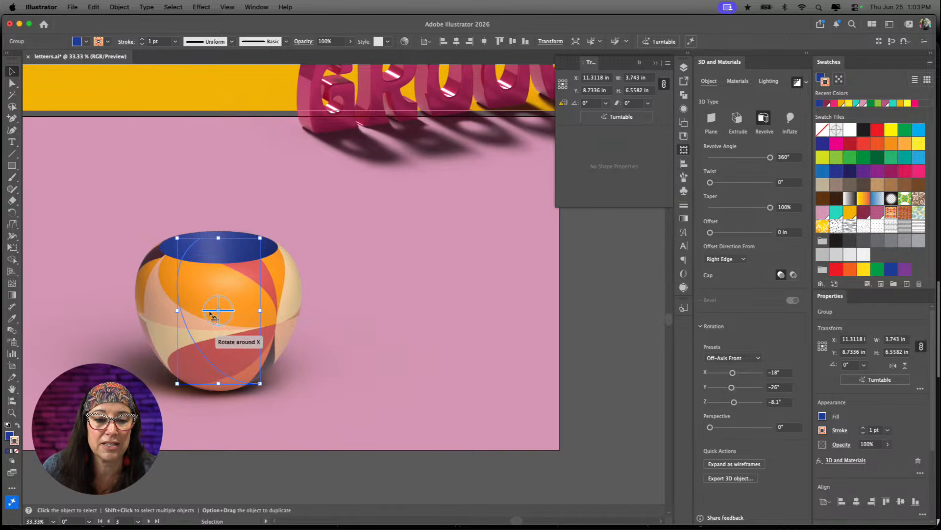
{"action": "left_click_drag", "start_coordinate": [222, 323], "coordinate": [257, 317]}
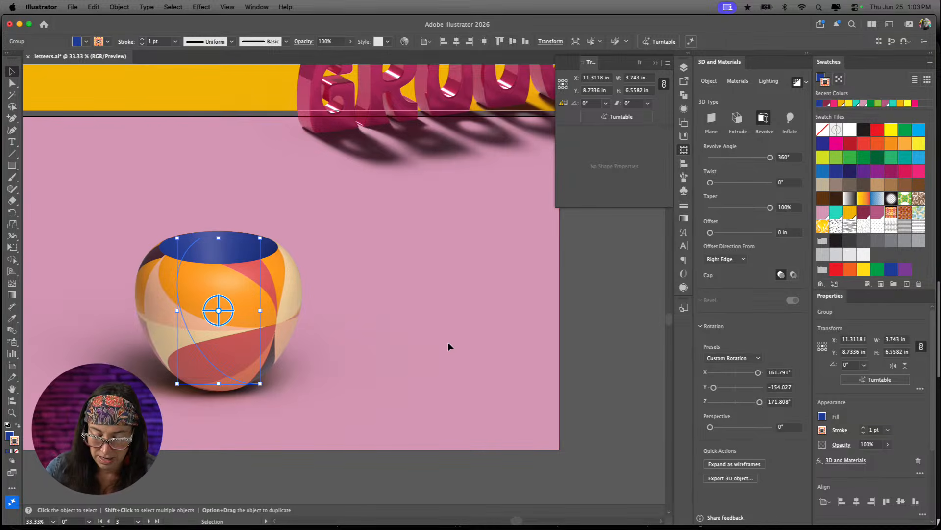
- Examine the finished vase, SLICK, KP, creature and Ooh LaLa artwork across the artboards
{"action": "key", "text": "super+minus"}
{"action": "key", "text": "super+minus"}
{"action": "scroll", "coordinate": [447, 346], "scroll_direction": "up", "scroll_amount": 5}
{"action": "scroll", "coordinate": [447, 346], "scroll_direction": "left", "scroll_amount": 4}
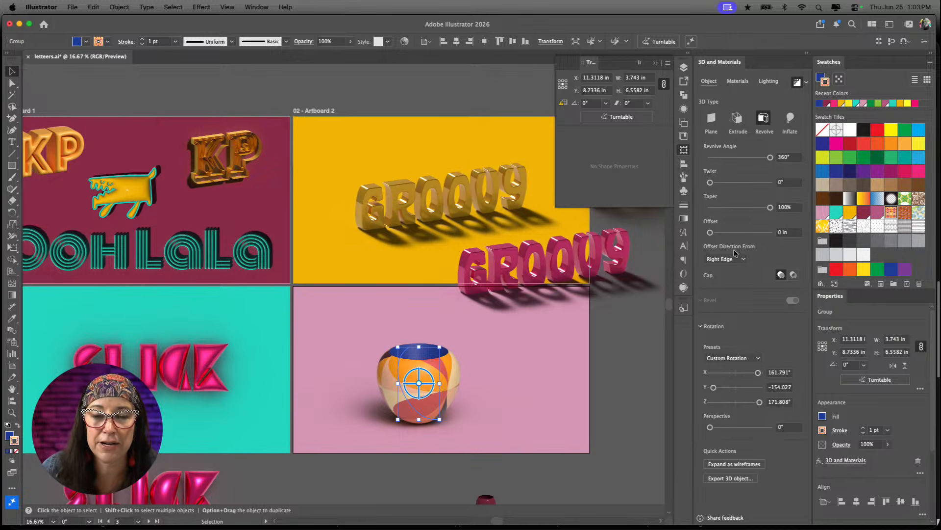
{"action": "scroll", "coordinate": [477, 331], "scroll_direction": "left", "scroll_amount": 10}
{"action": "scroll", "coordinate": [477, 330], "scroll_direction": "down", "scroll_amount": 2}
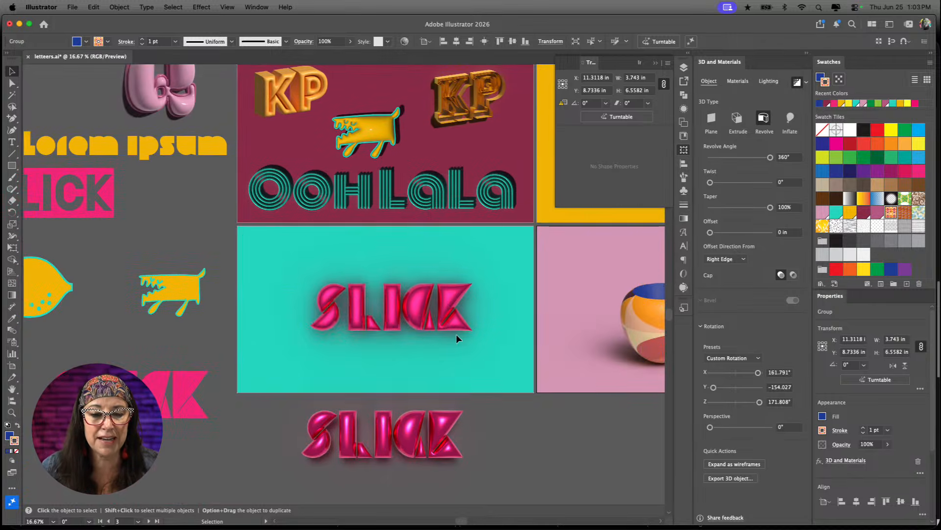
{"action": "scroll", "coordinate": [456, 334], "scroll_direction": "up", "scroll_amount": 5}
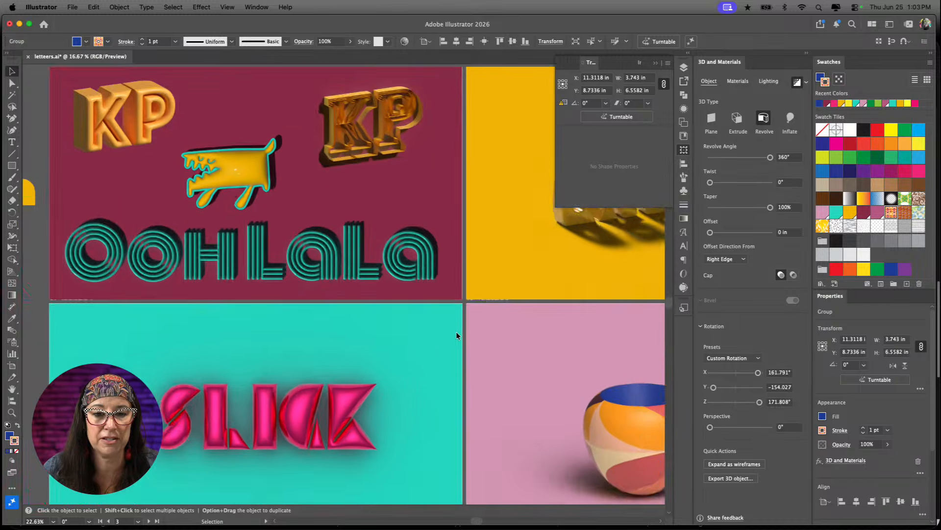
{"action": "scroll", "coordinate": [396, 323], "scroll_direction": "up", "scroll_amount": 3}
{"action": "scroll", "coordinate": [396, 323], "scroll_direction": "left", "scroll_amount": 3}
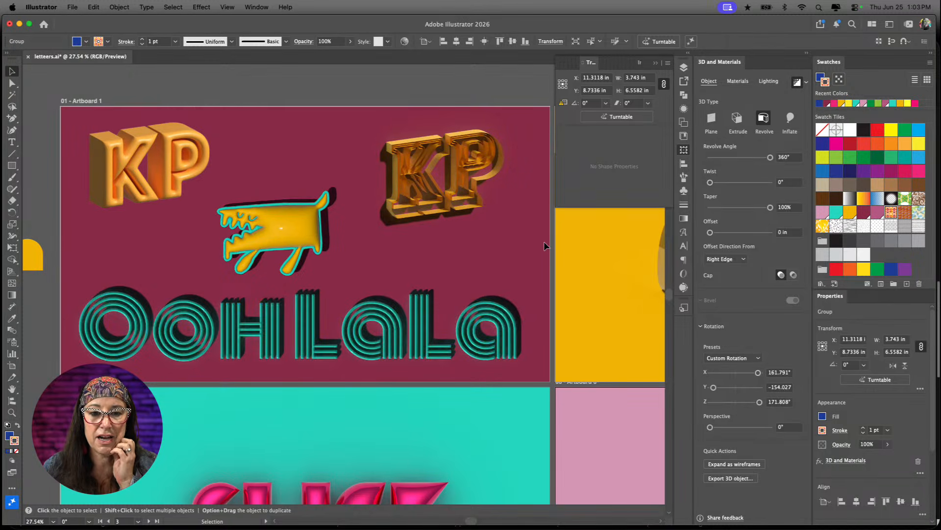
- Apply the saved extruded 3D graphic style to the flat yellow creature beside the artboards, and deselect it
{"action": "scroll", "coordinate": [544, 247], "scroll_direction": "left", "scroll_amount": 8}
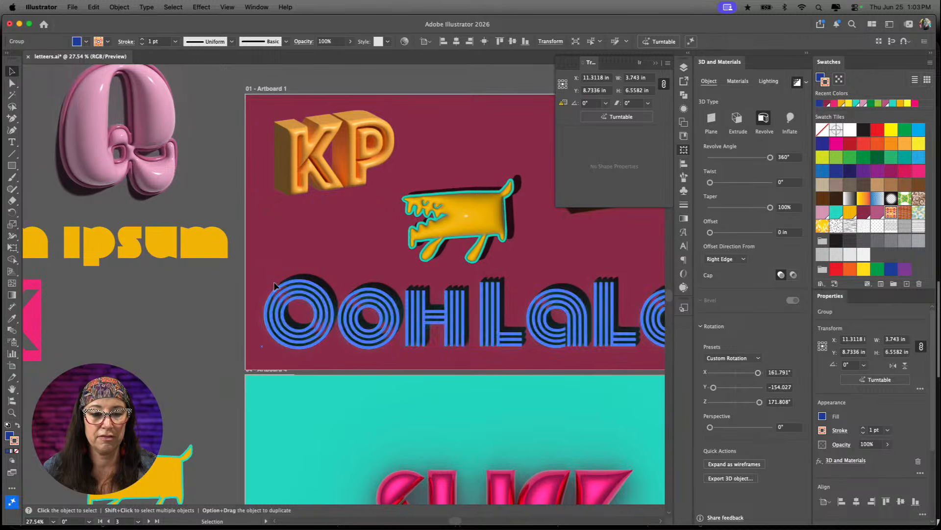
{"action": "left_click", "coordinate": [131, 485]}
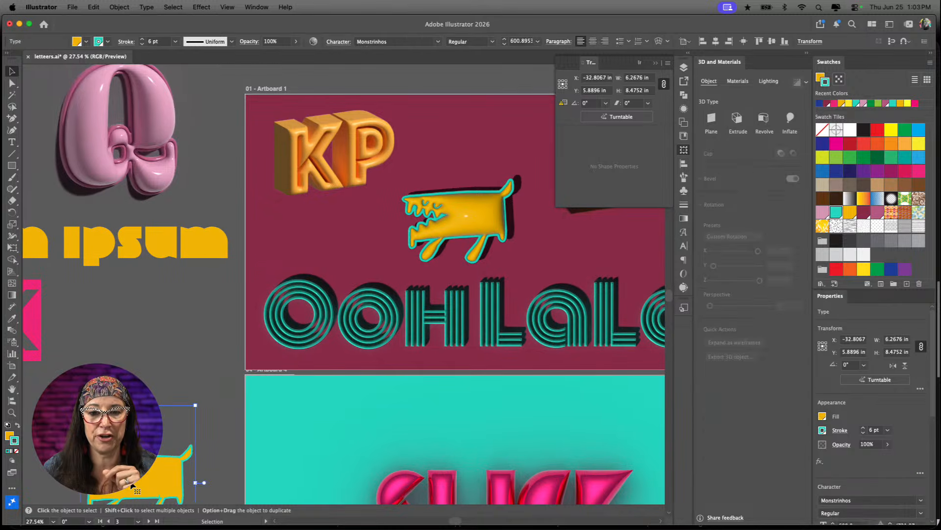
{"action": "scroll", "coordinate": [199, 457], "scroll_direction": "down", "scroll_amount": 3}
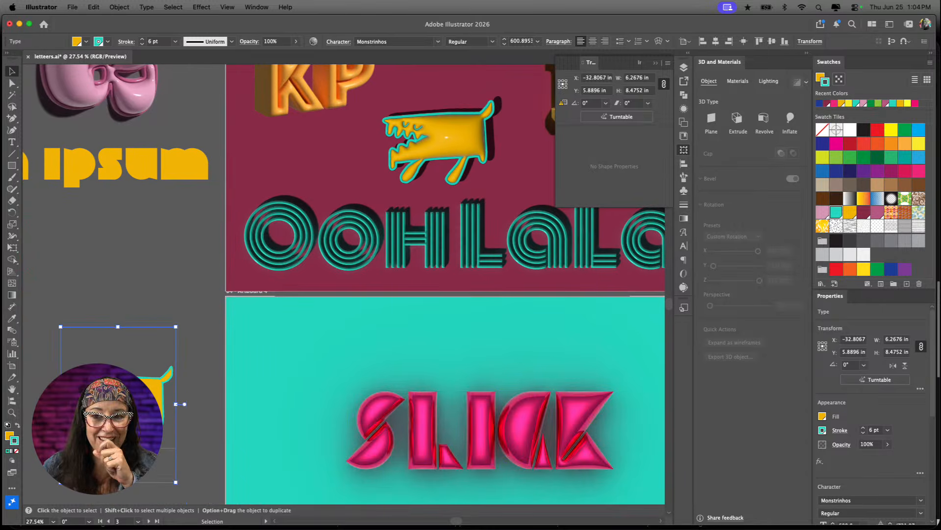
{"action": "left_click", "coordinate": [685, 307]}
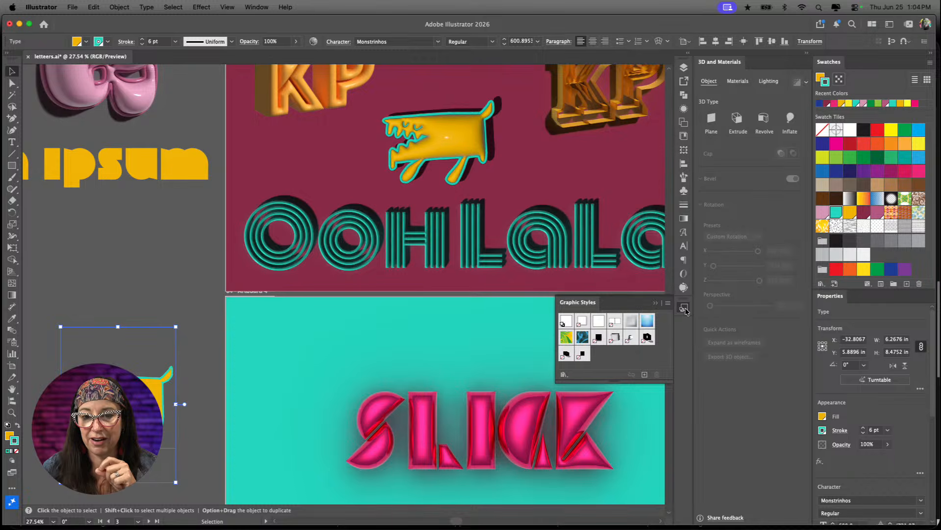
{"action": "left_click", "coordinate": [566, 354]}
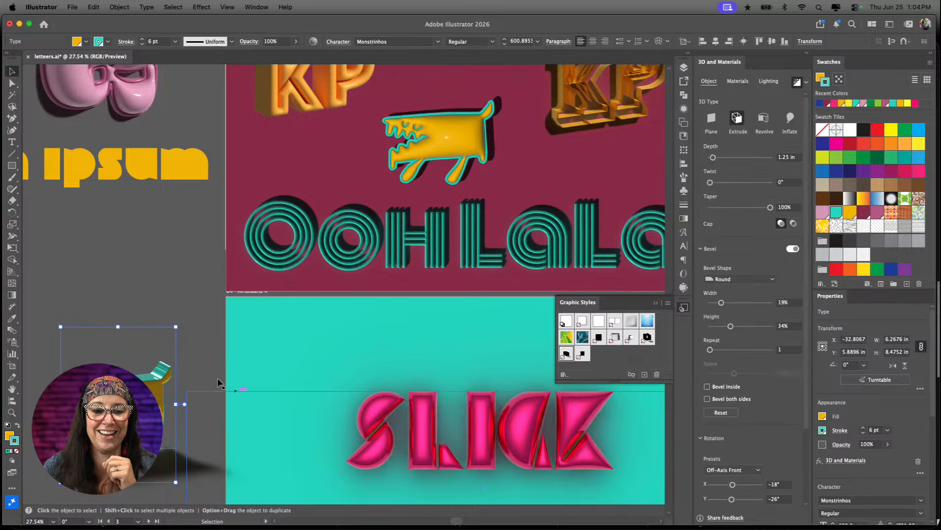
{"action": "left_click", "coordinate": [206, 360]}
- Apply the saved inflated 3D graphic style with the glow to the flat yellow lemon
{"action": "scroll", "coordinate": [207, 377], "scroll_direction": "down", "scroll_amount": 5}
{"action": "scroll", "coordinate": [207, 378], "scroll_direction": "left", "scroll_amount": 1}
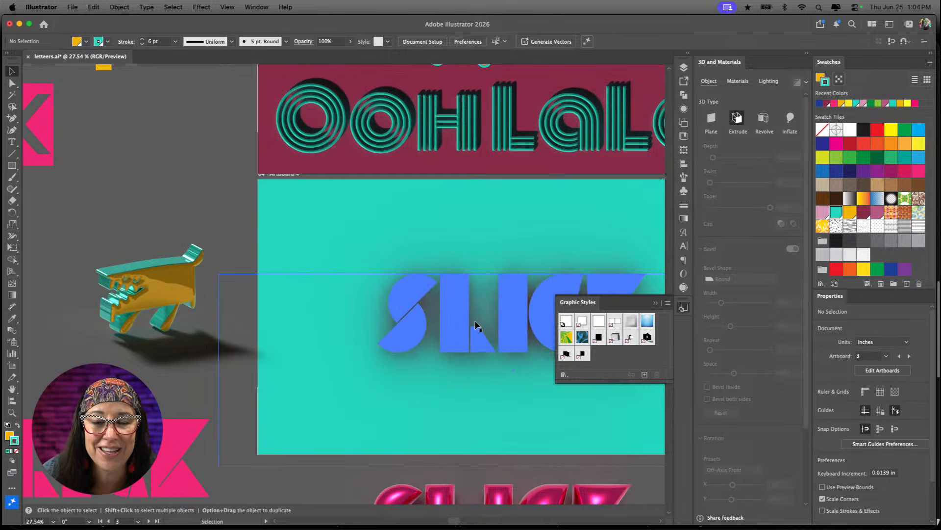
{"action": "scroll", "coordinate": [475, 324], "scroll_direction": "right", "scroll_amount": 10}
{"action": "scroll", "coordinate": [476, 324], "scroll_direction": "up", "scroll_amount": 4}
{"action": "scroll", "coordinate": [371, 288], "scroll_direction": "left", "scroll_amount": 10}
{"action": "scroll", "coordinate": [371, 289], "scroll_direction": "down", "scroll_amount": 4}
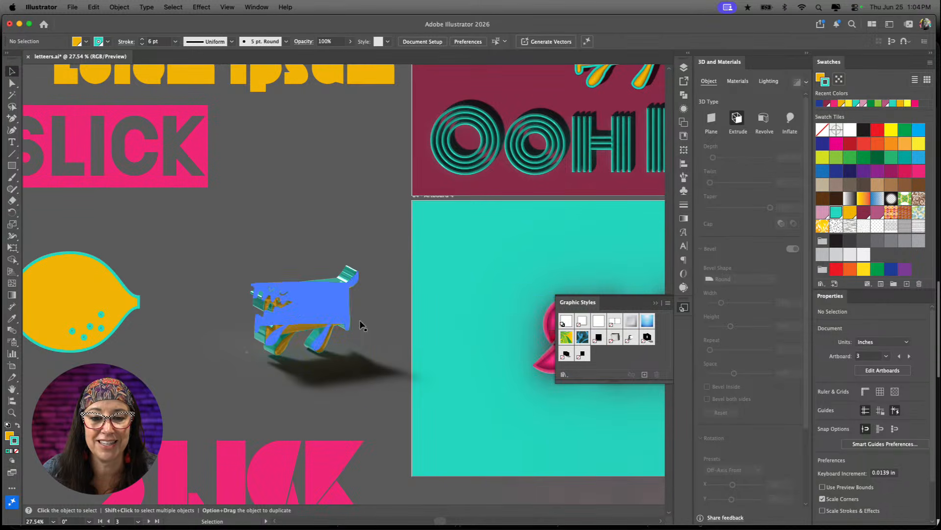
{"action": "left_click", "coordinate": [67, 288]}
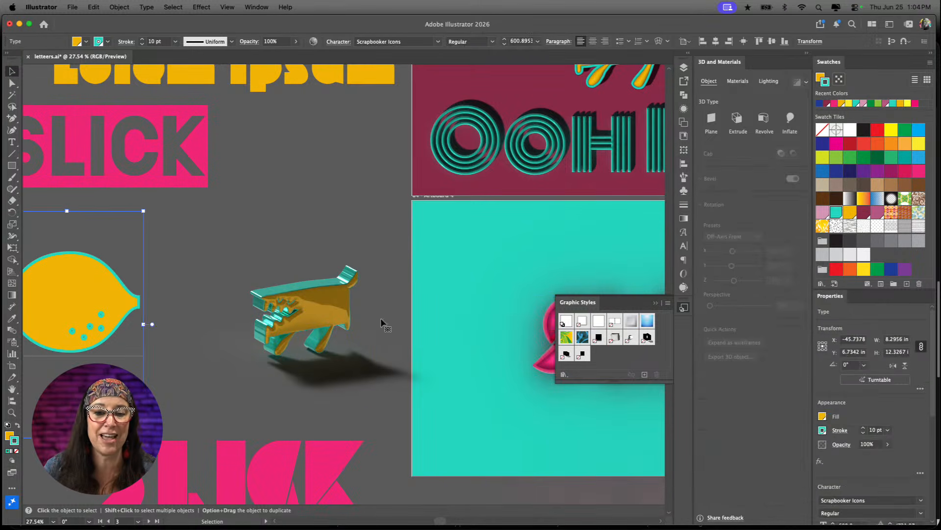
{"action": "left_click", "coordinate": [583, 354]}
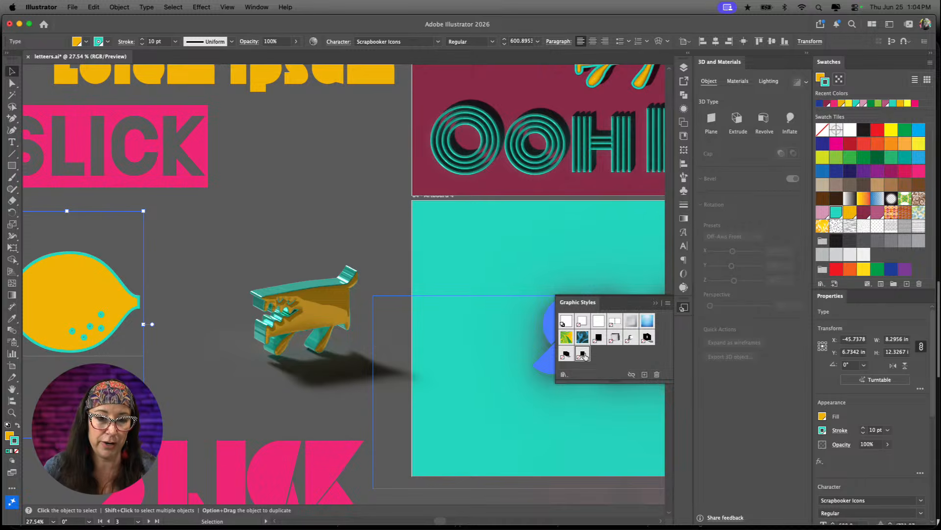
- Select the extruded creature and examine it and the inflated lemon closely at 50% zoom
{"action": "left_click", "coordinate": [302, 309]}
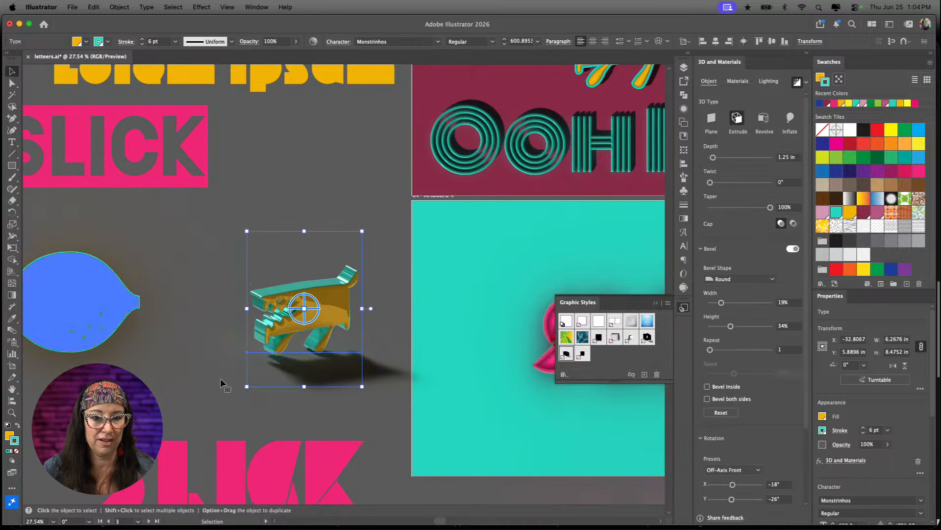
{"action": "scroll", "coordinate": [221, 383], "scroll_direction": "left", "scroll_amount": 5}
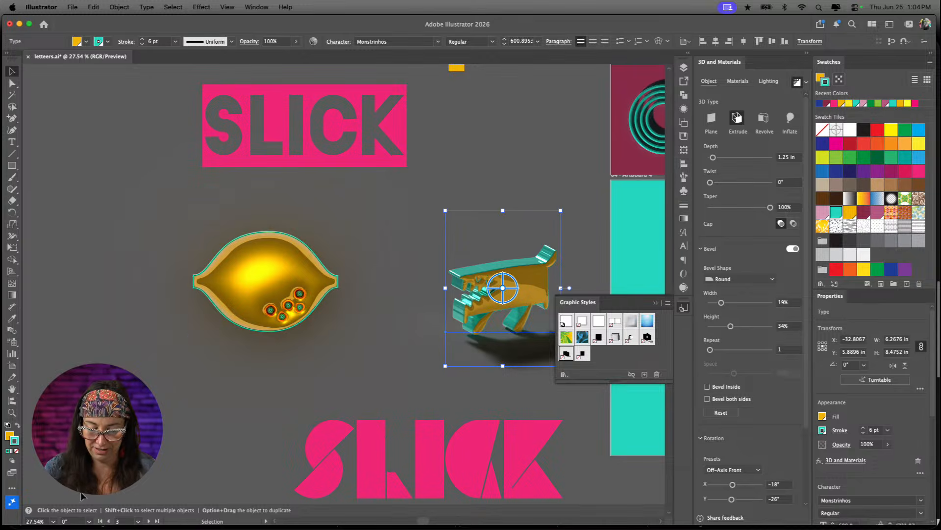
{"action": "key", "text": "super+equal"}
{"action": "key", "text": "super+equal"}
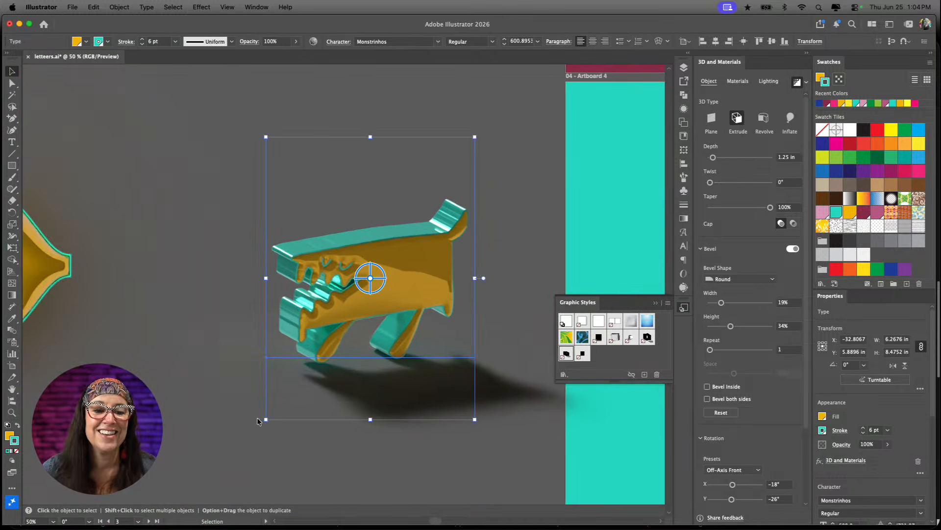
{"action": "scroll", "coordinate": [258, 421], "scroll_direction": "left", "scroll_amount": 10}
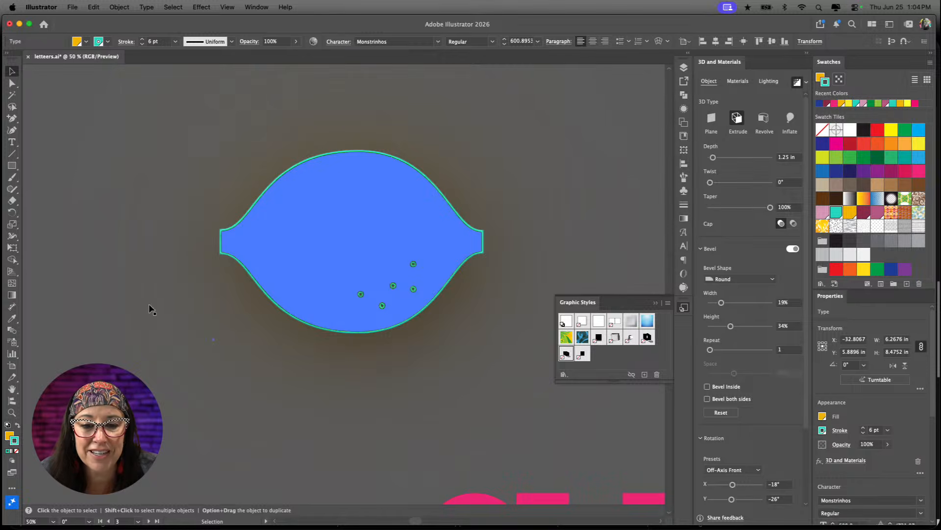